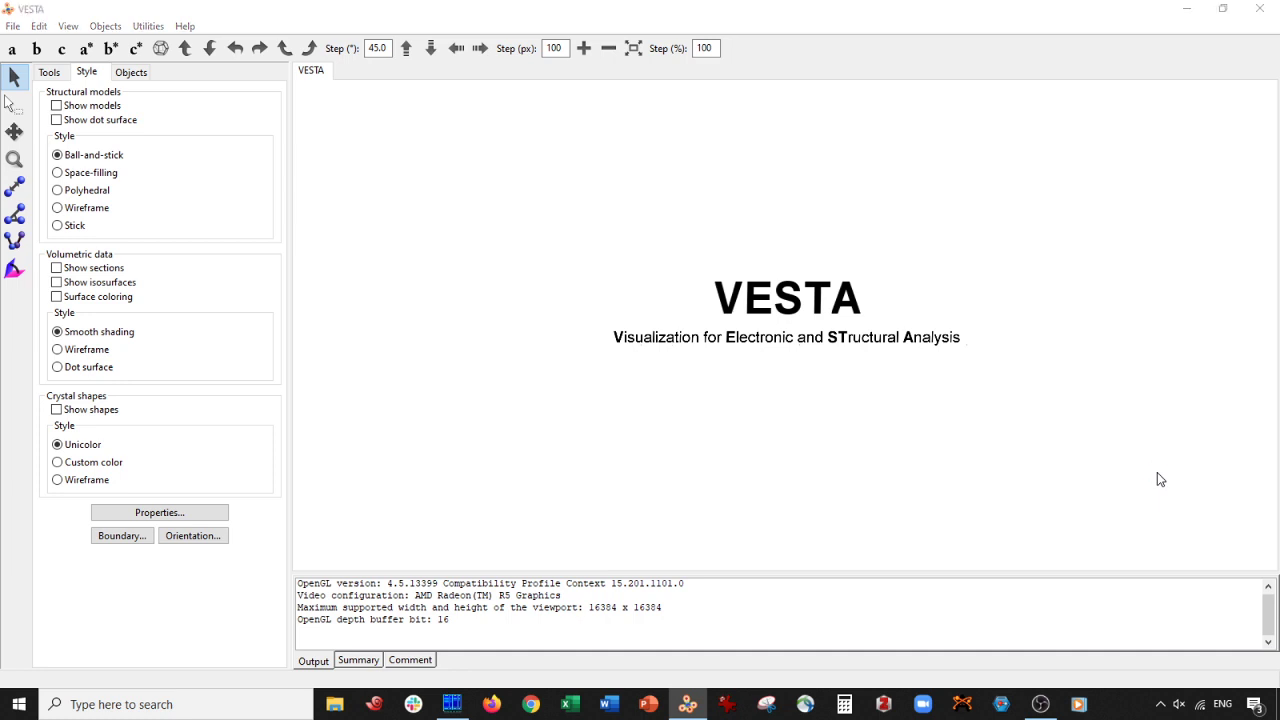
Step: Open the structure file AlN_FCC.vasp from the video17 folder
double_click(586, 334)
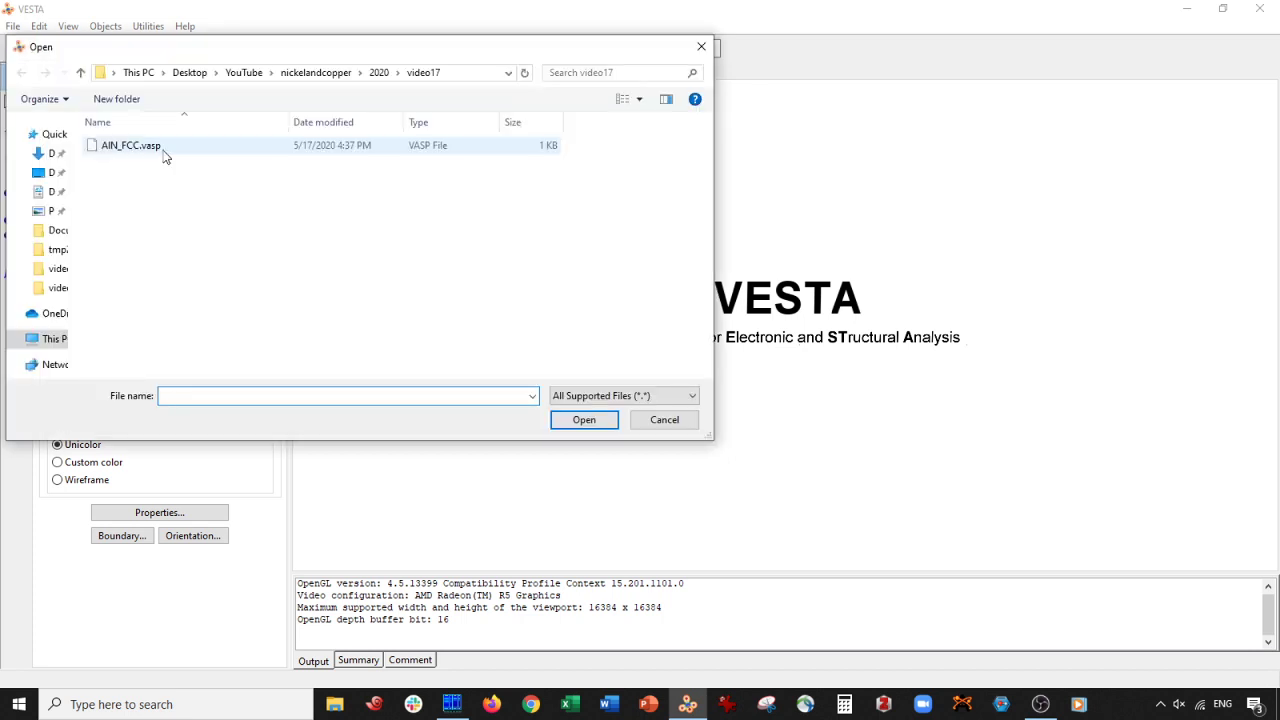
double_click(160, 147)
scroll(828, 357, down, 2)
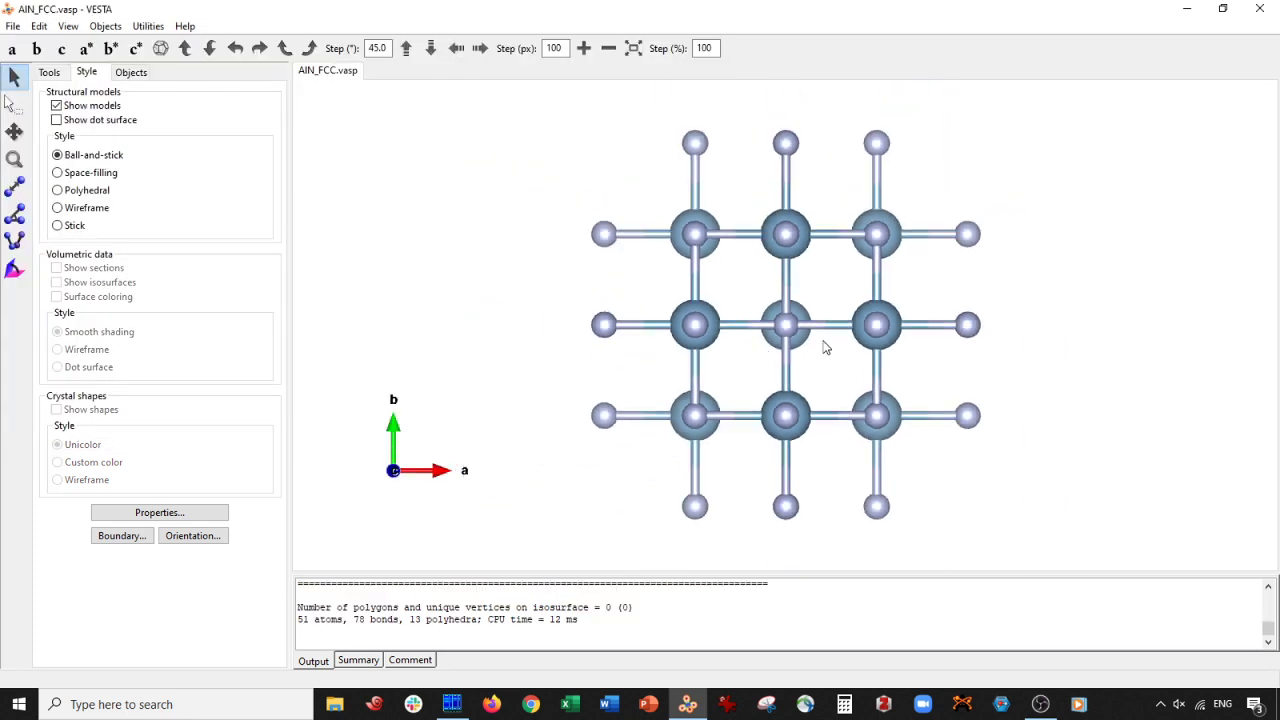
drag(826, 346, 812, 366)
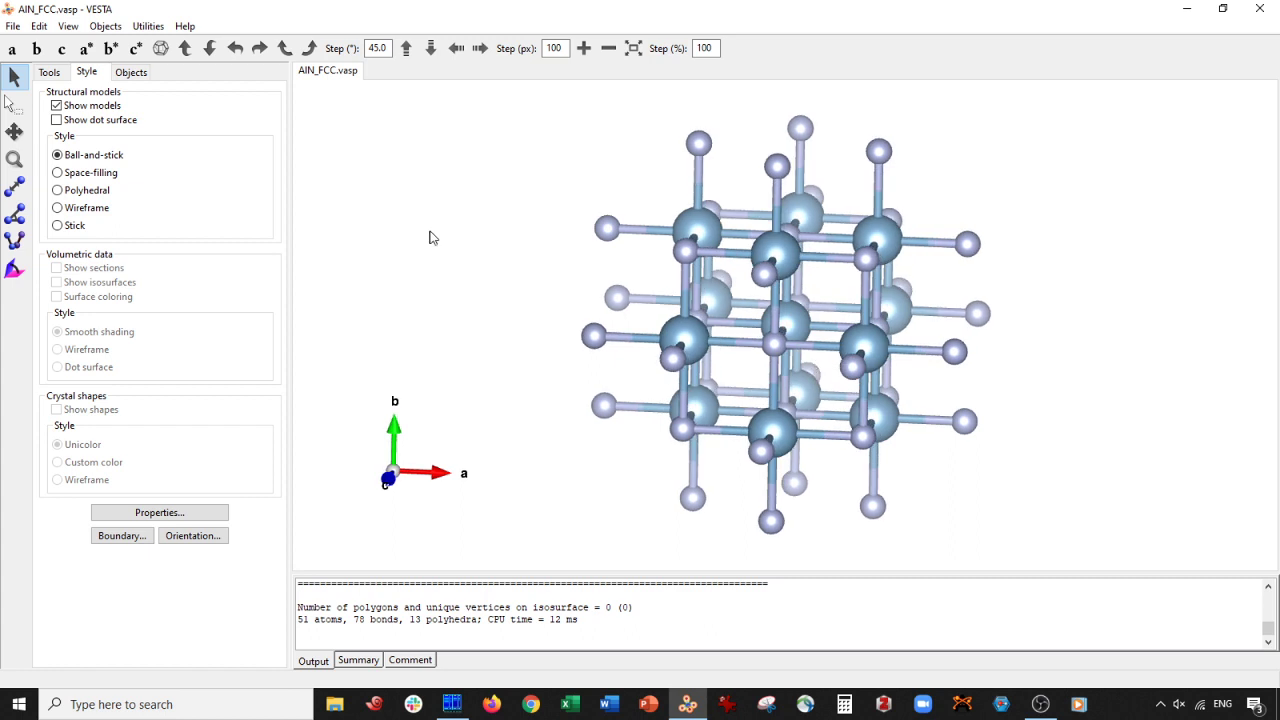
Step: Delete the Al–N bond definition from the structure and apply the change
click(42, 26)
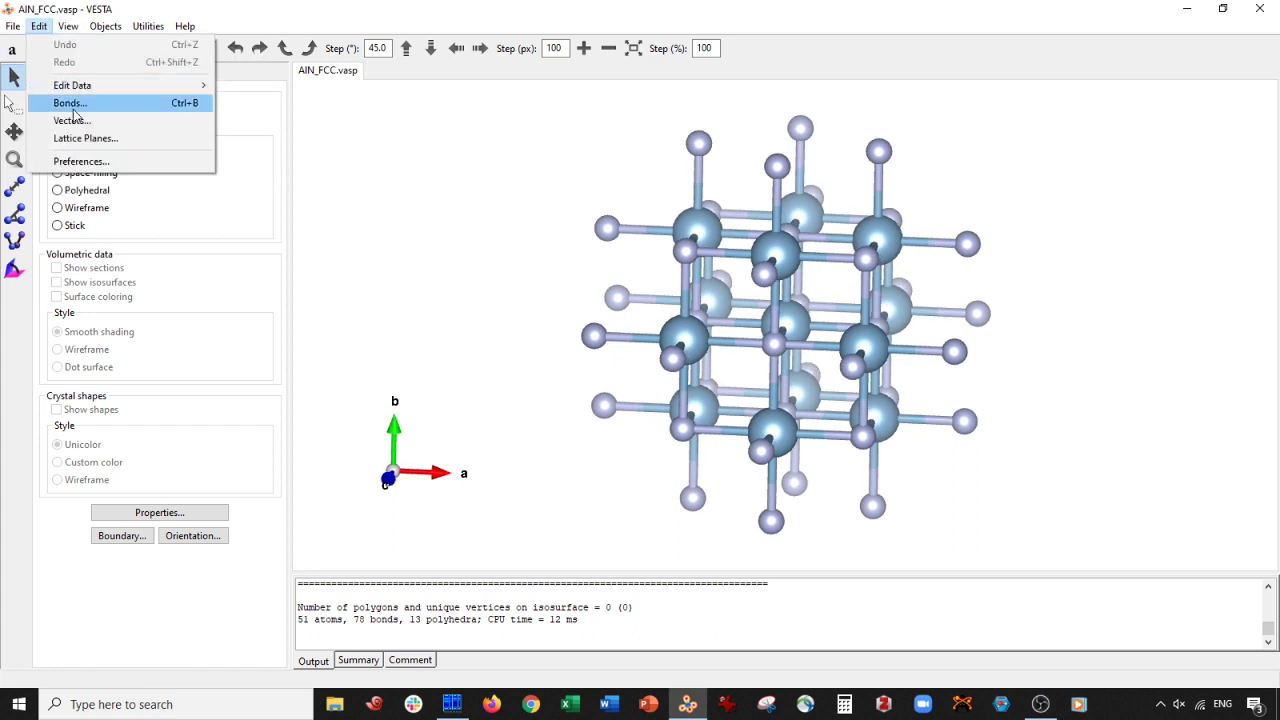
click(70, 103)
click(265, 338)
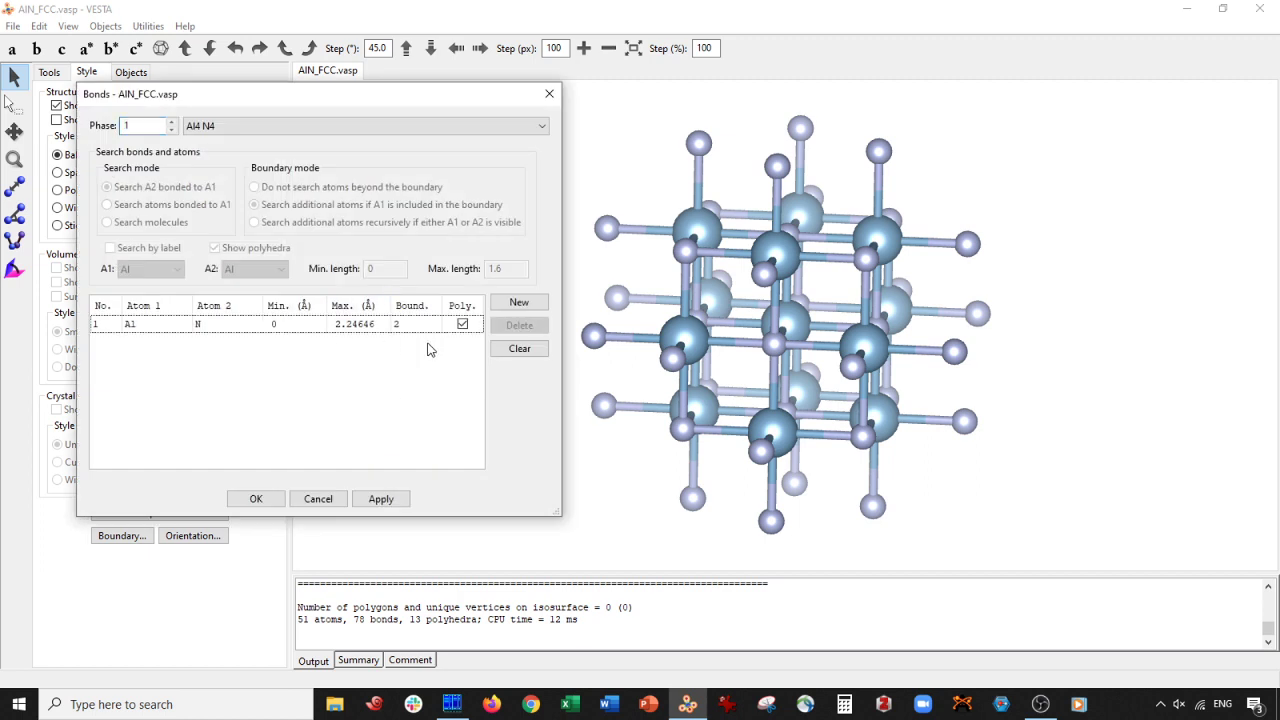
click(212, 335)
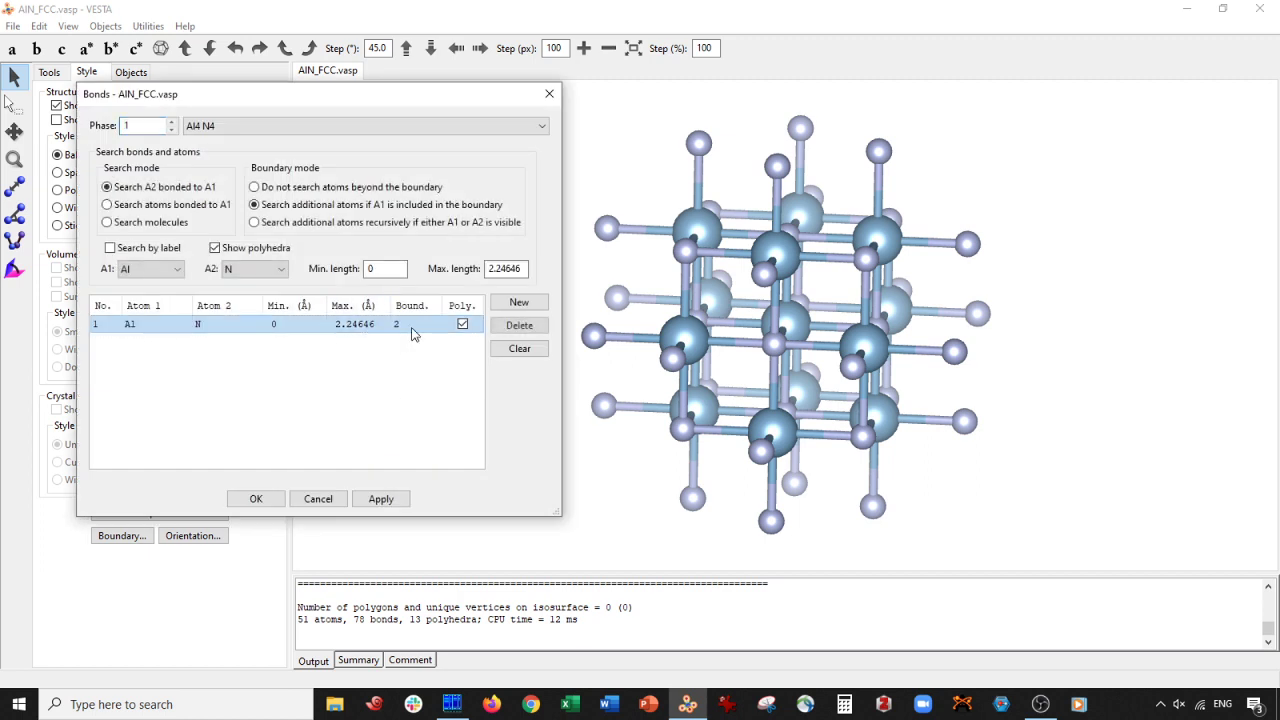
click(517, 330)
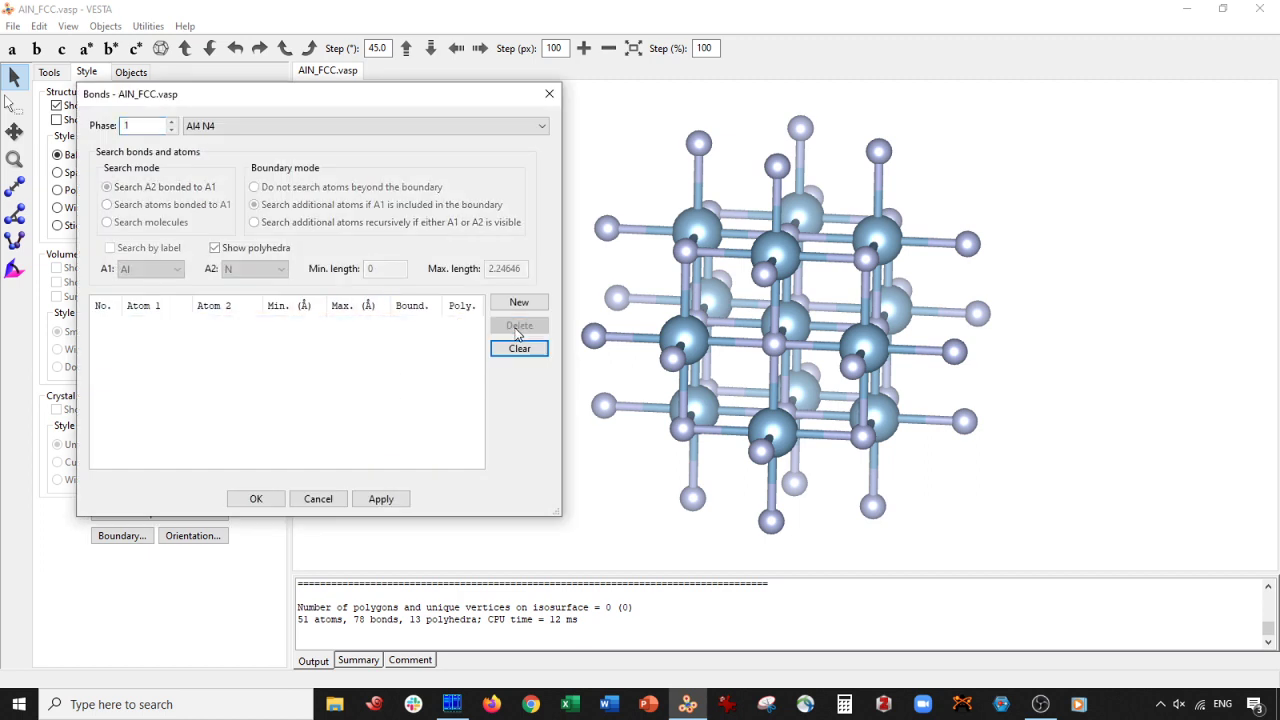
click(382, 503)
click(252, 499)
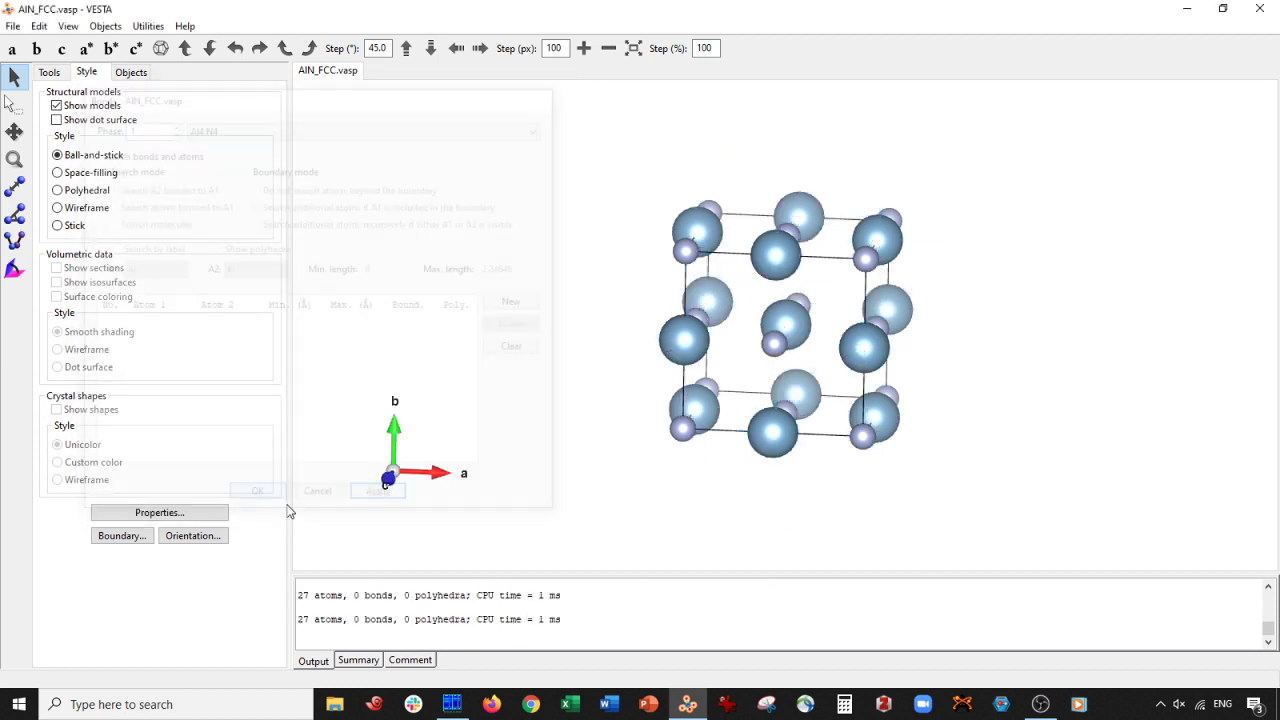
Step: Change the Al atoms' color to the light magenta basic color in the atom properties
drag(845, 316, 832, 313)
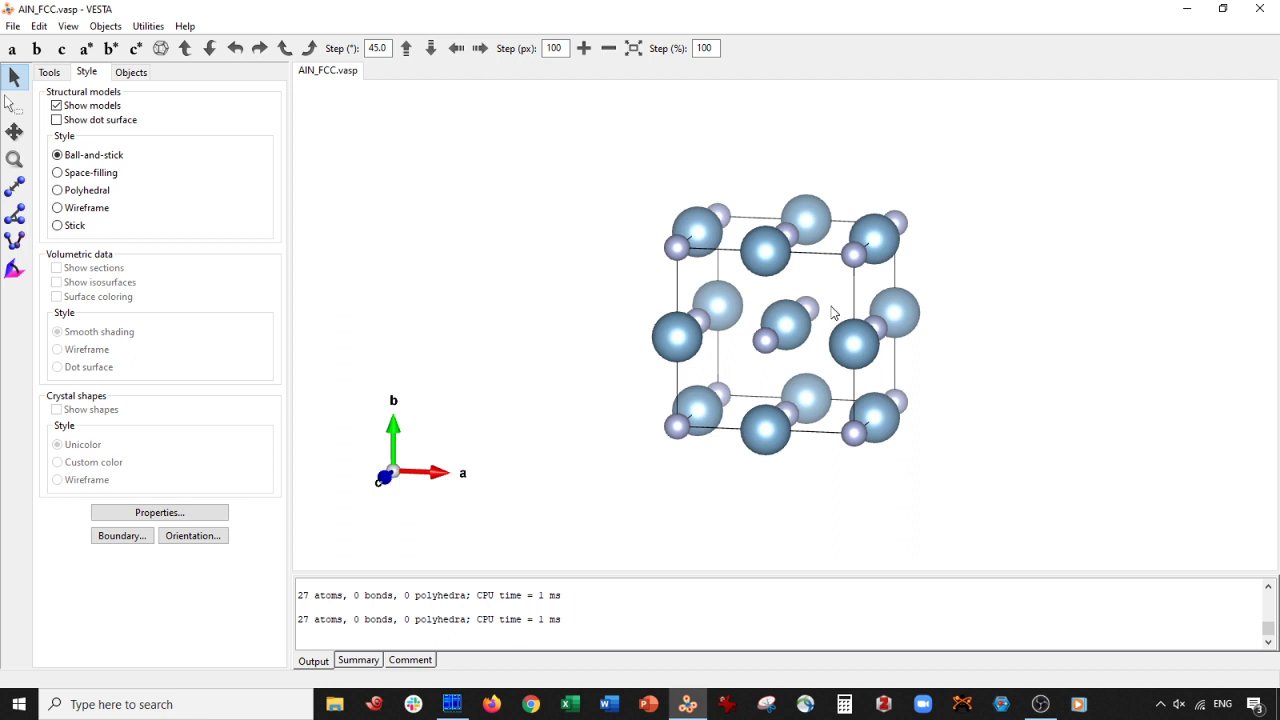
drag(726, 392, 708, 397)
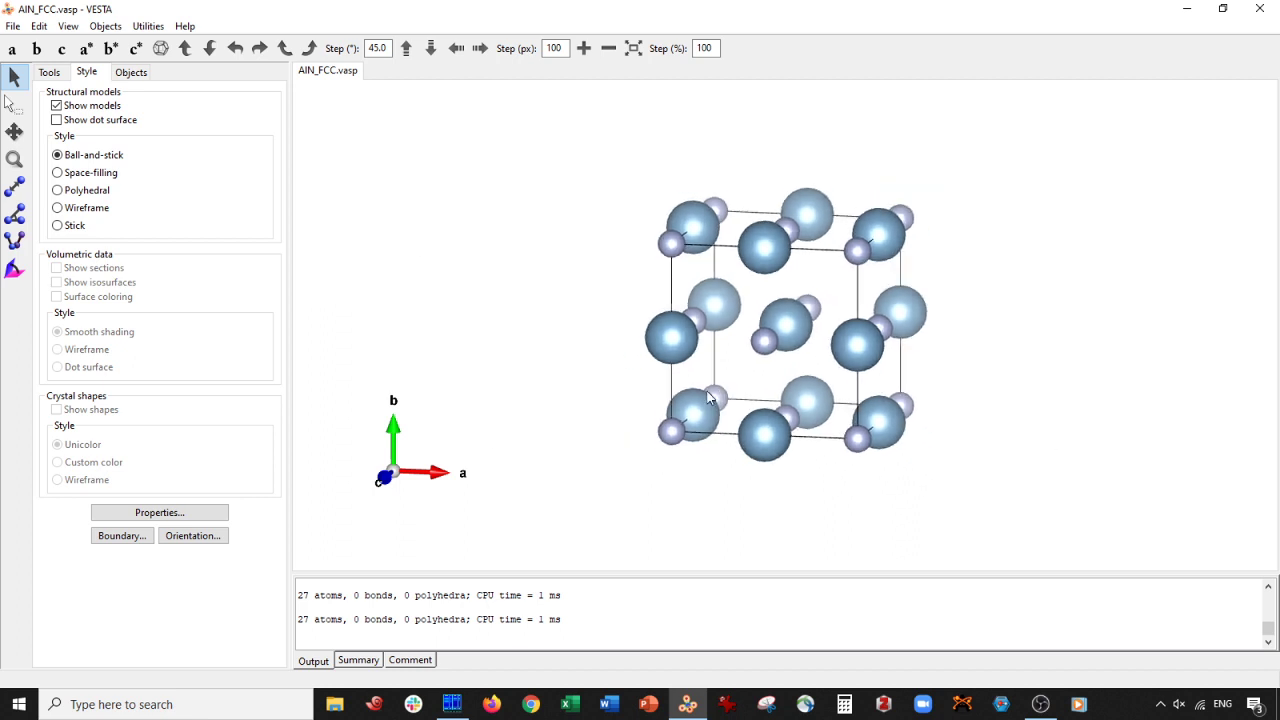
click(150, 517)
click(75, 40)
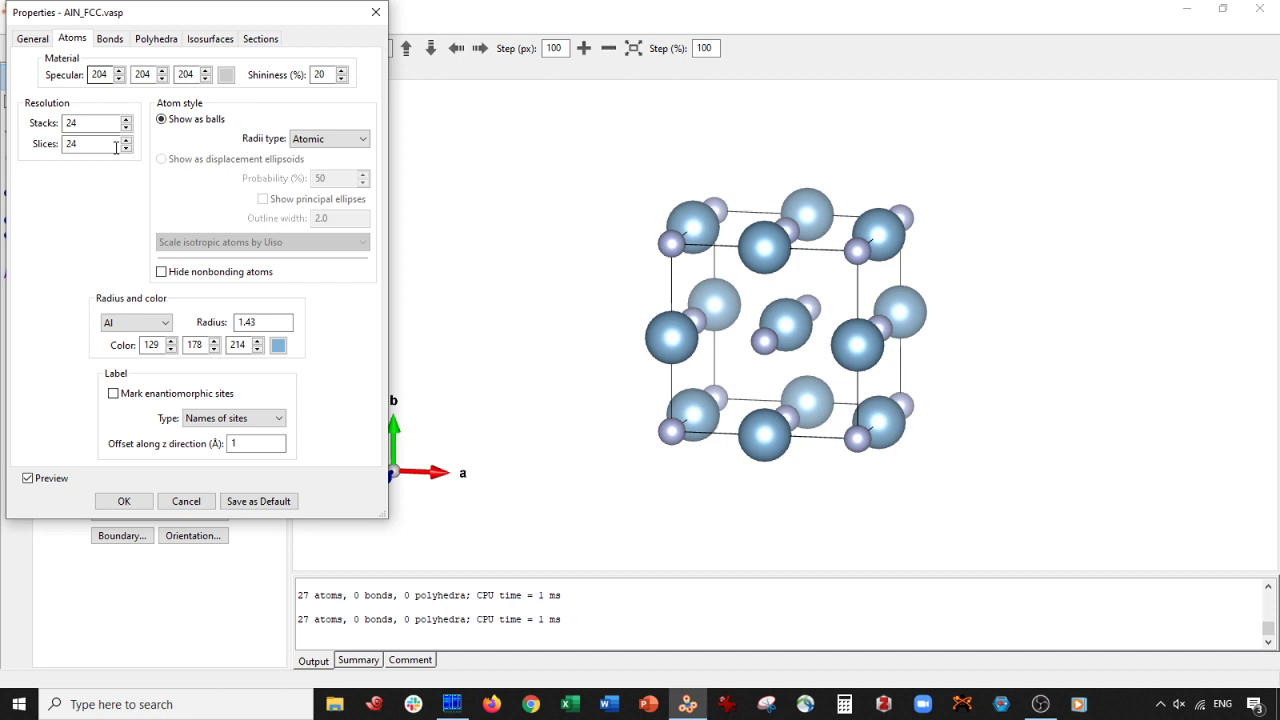
click(278, 345)
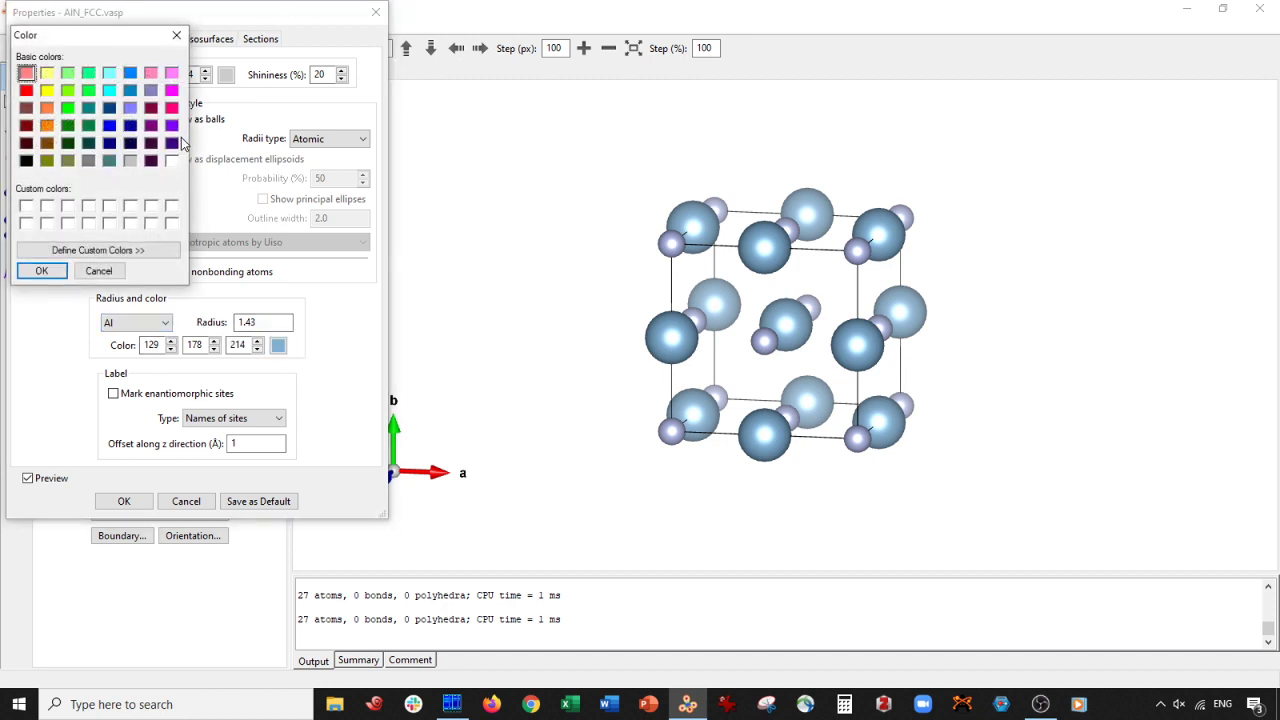
click(172, 73)
click(41, 271)
Step: Change the N atoms' color to a lightened blue, RGB 45, 45, 255, and accept the atom properties
click(125, 322)
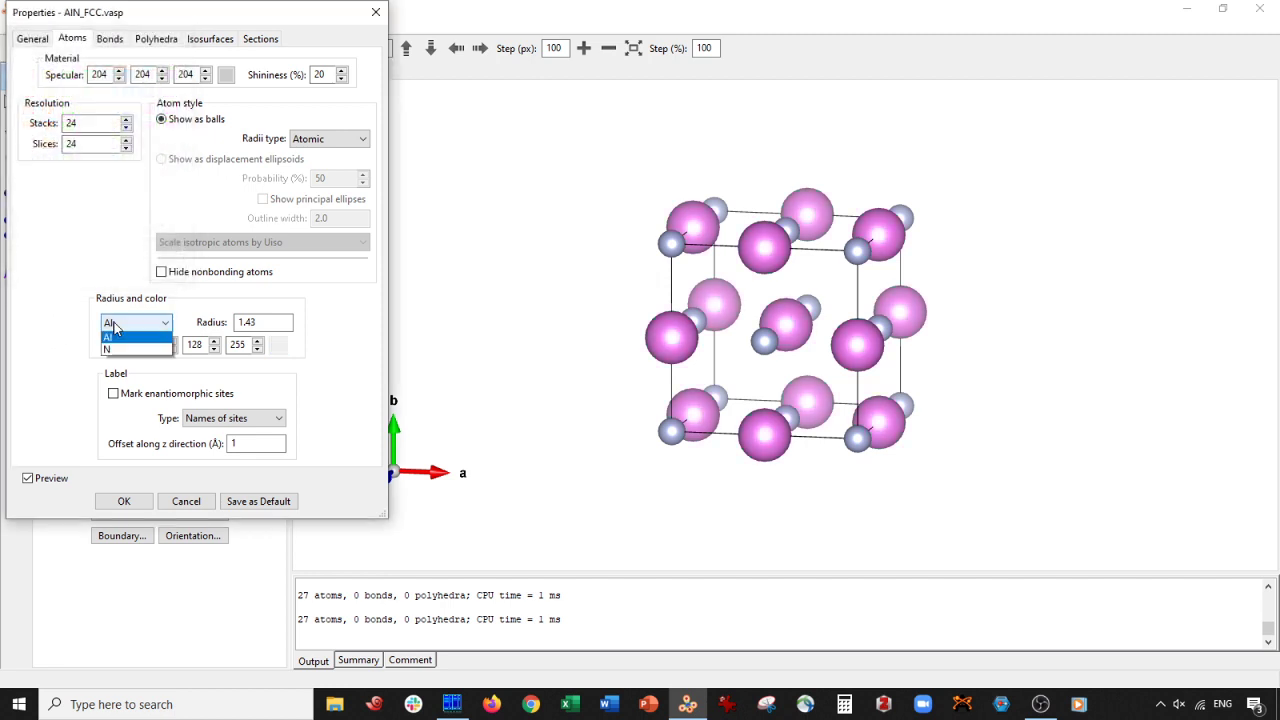
click(110, 351)
click(278, 345)
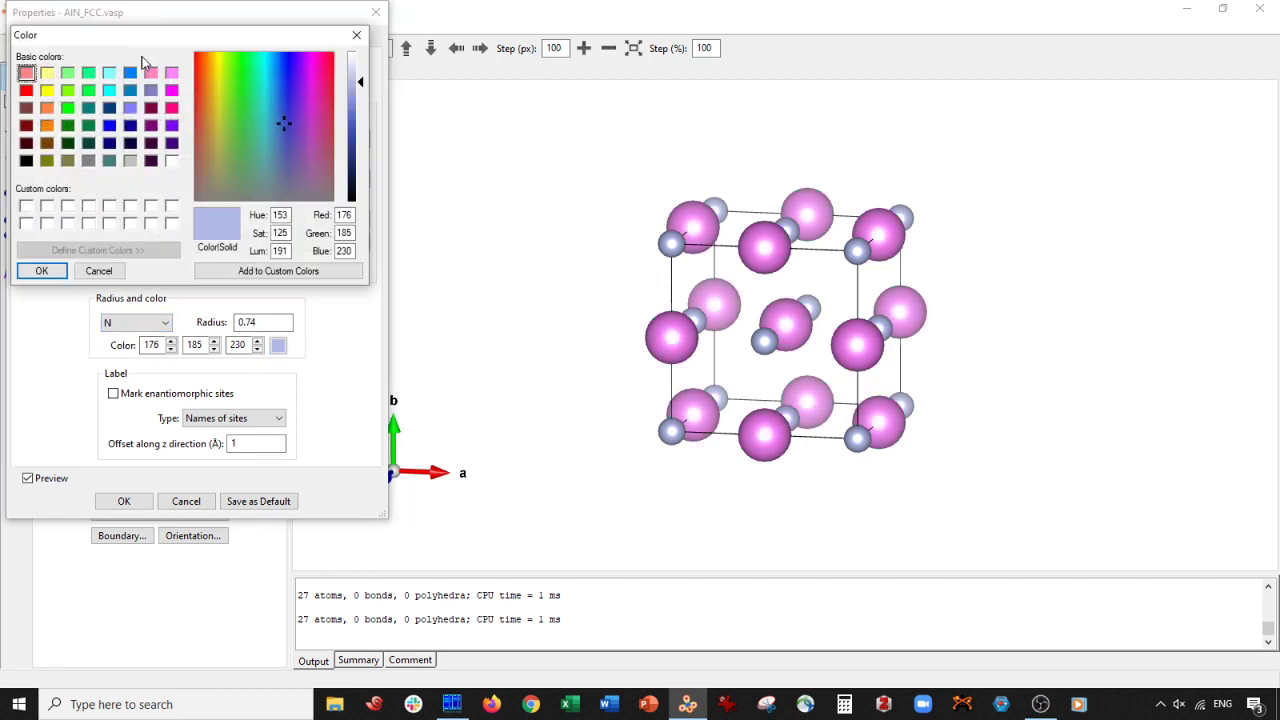
click(109, 125)
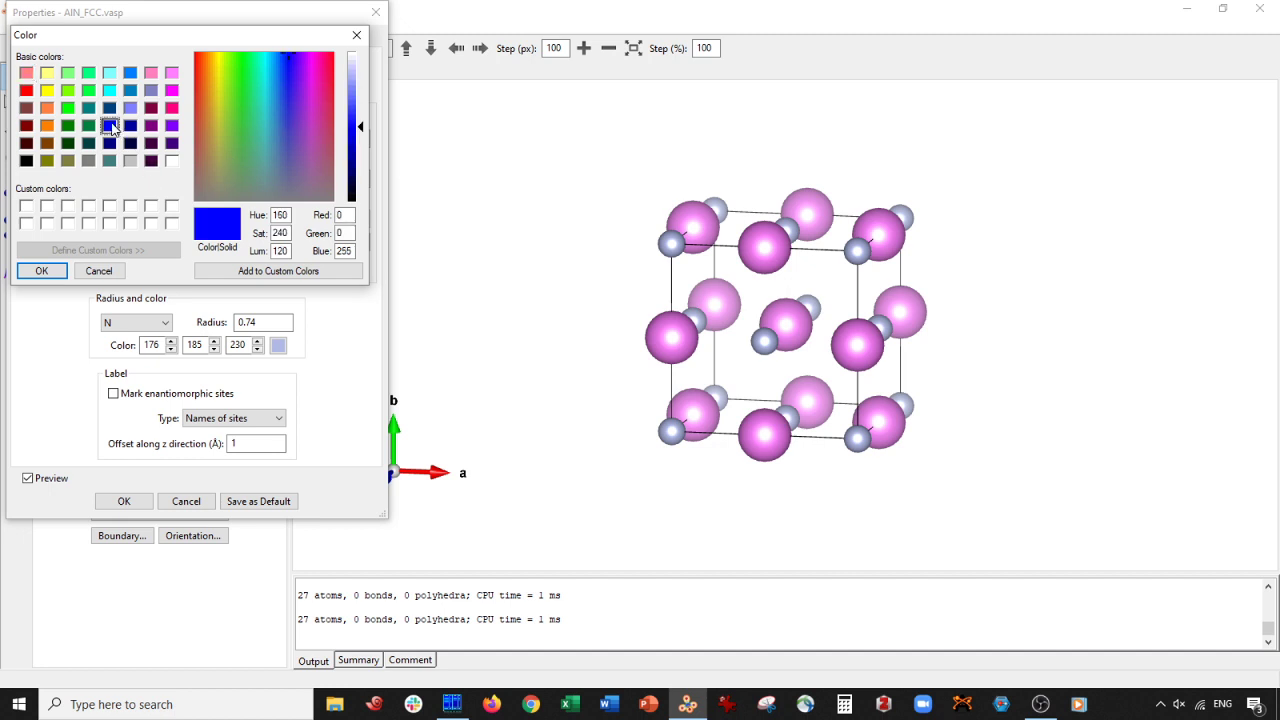
drag(370, 137, 365, 114)
click(41, 271)
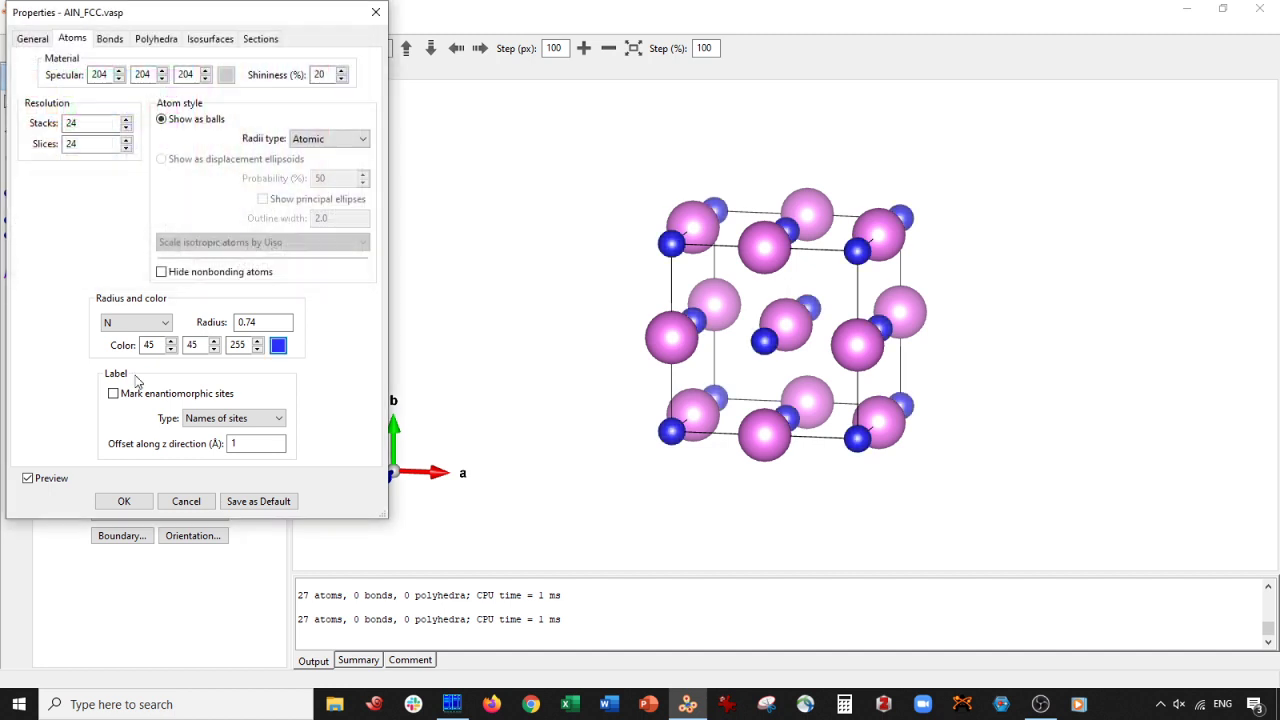
click(112, 501)
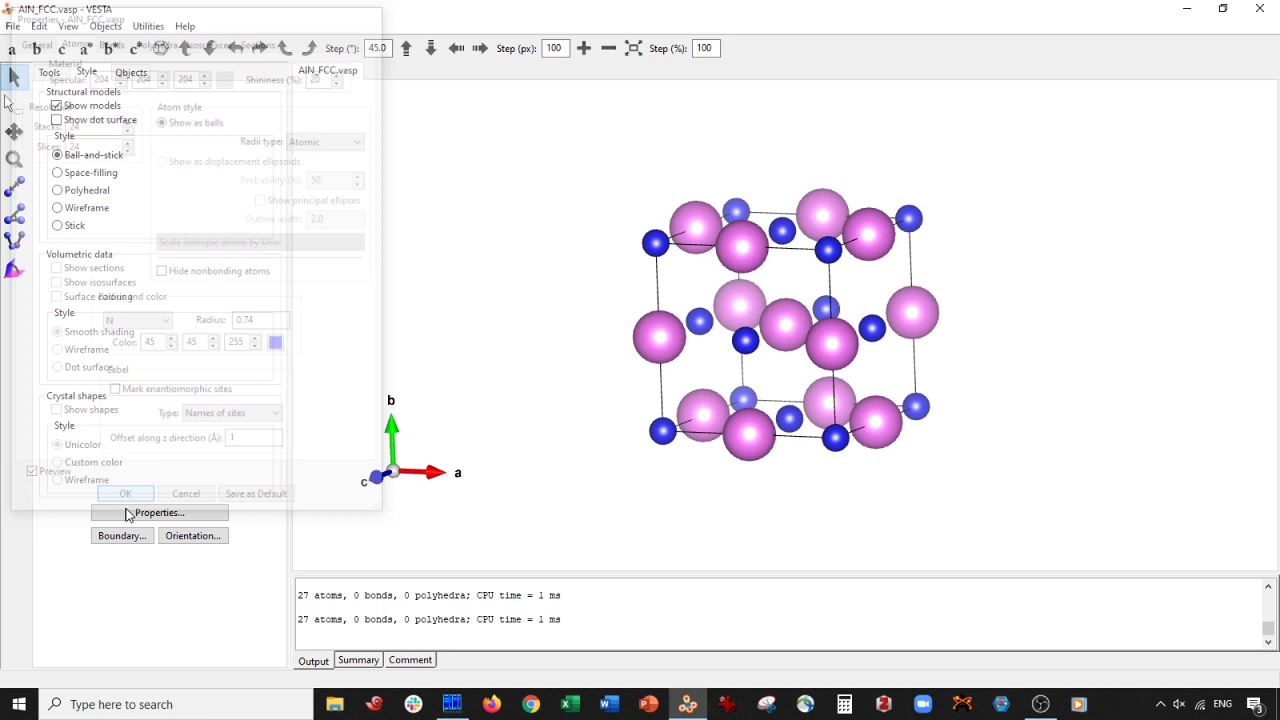
Step: Check the fractional coordinates of an Al atom on a cell edge and the N atom at the corner above it
drag(600, 300, 637, 292)
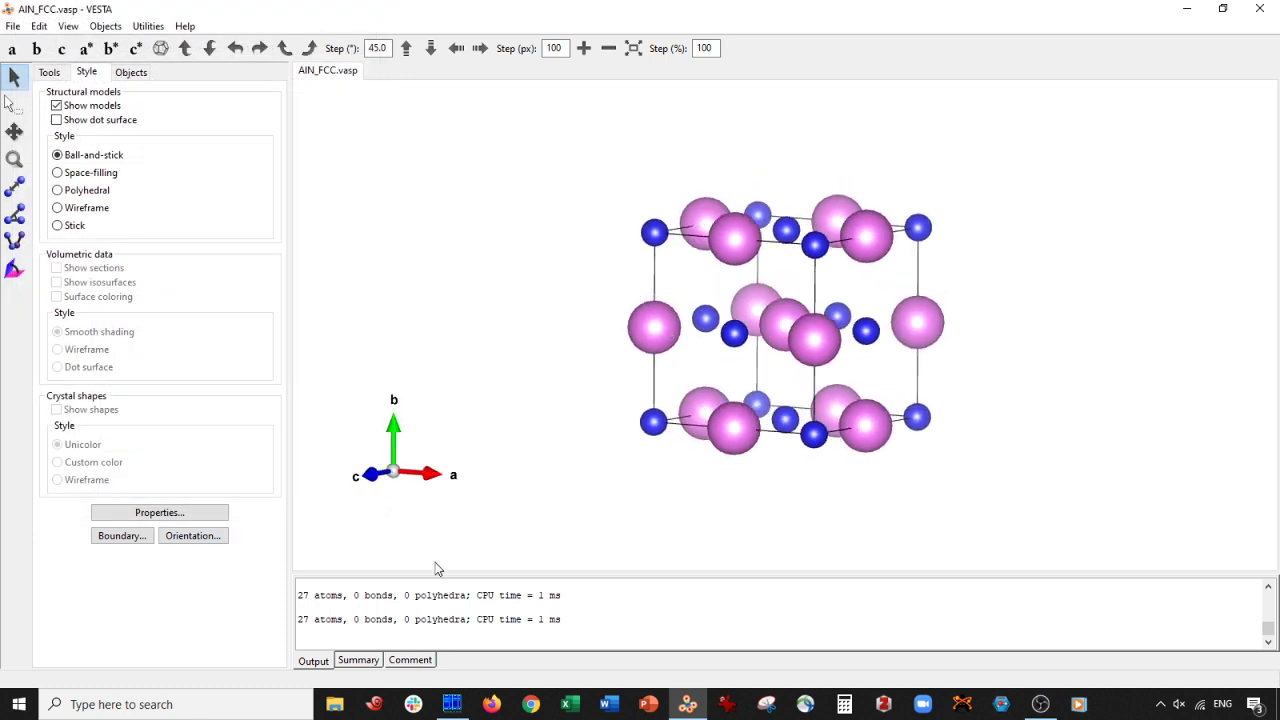
click(677, 325)
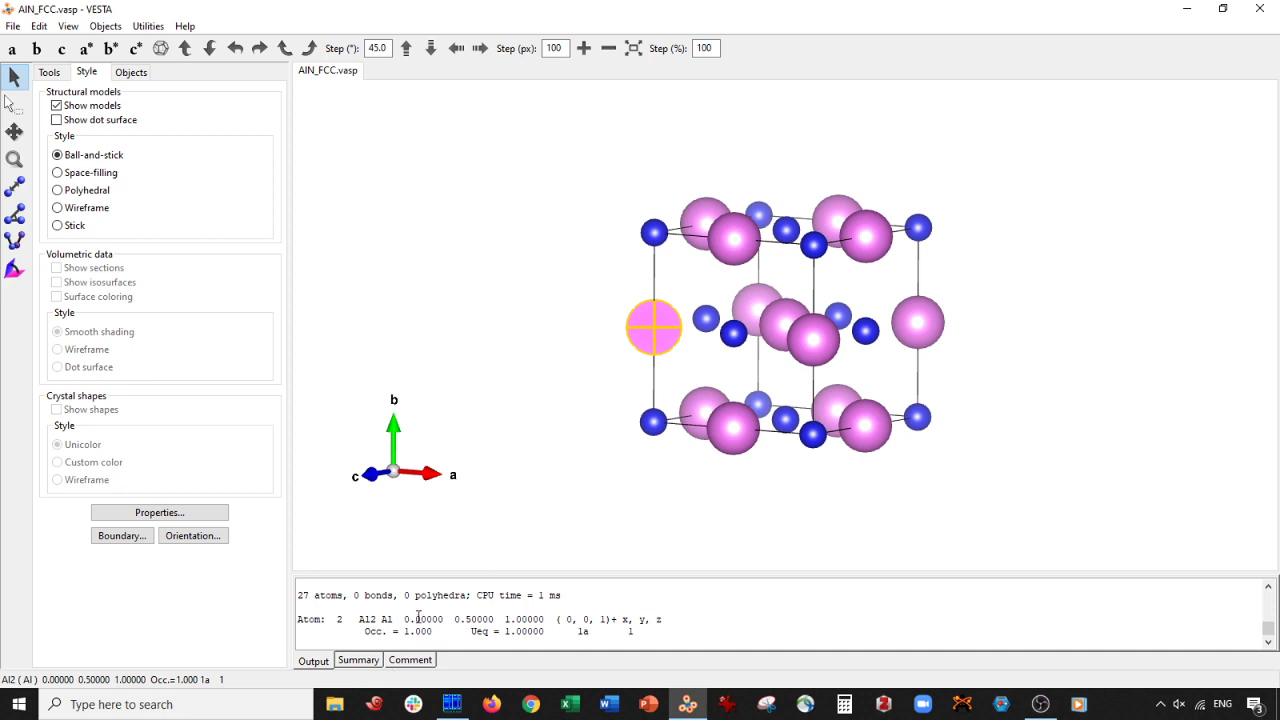
click(654, 236)
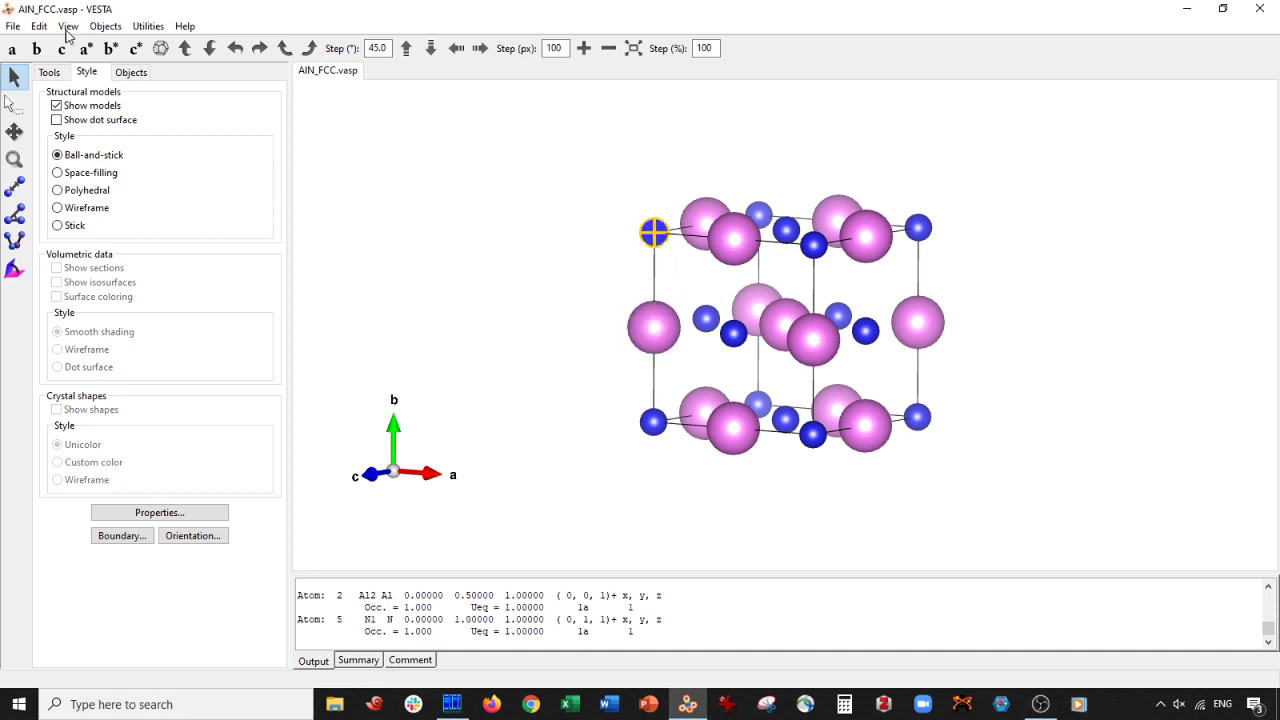
Step: Export the structure in VASP format as AlN_with_vacuum.vasp, writing the atomic positions as Cartesian coordinates
click(12, 27)
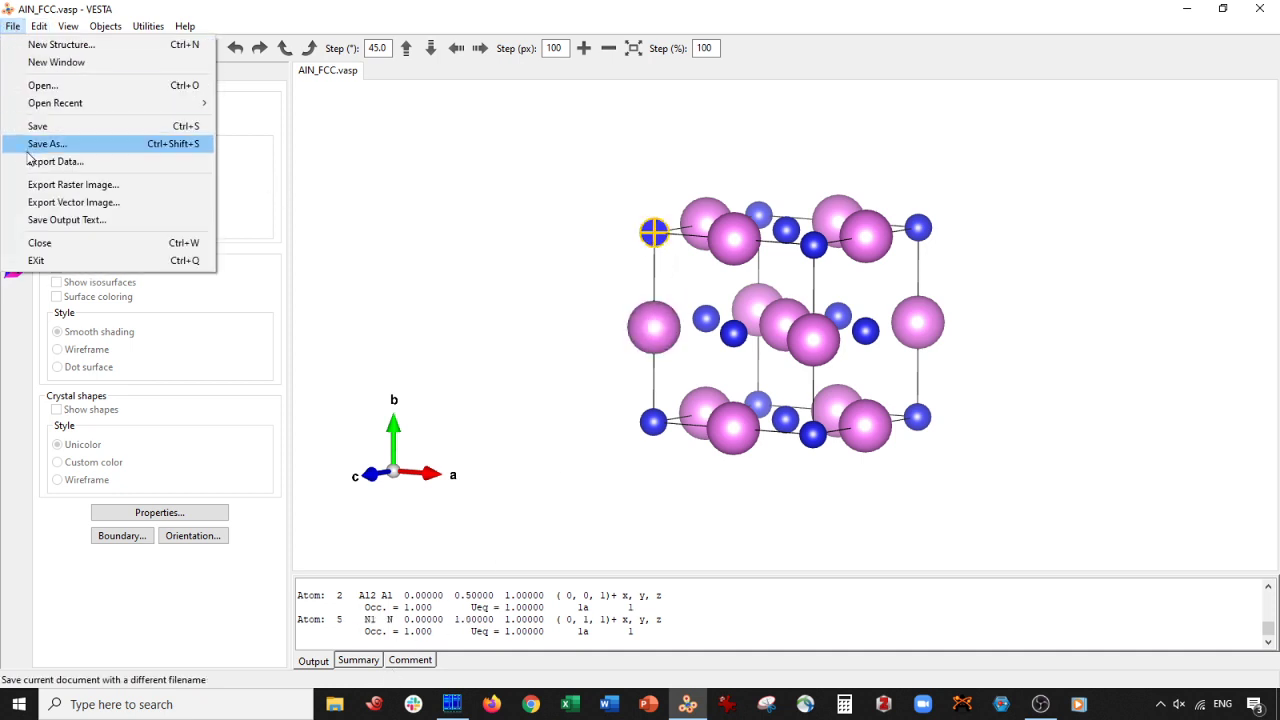
click(30, 166)
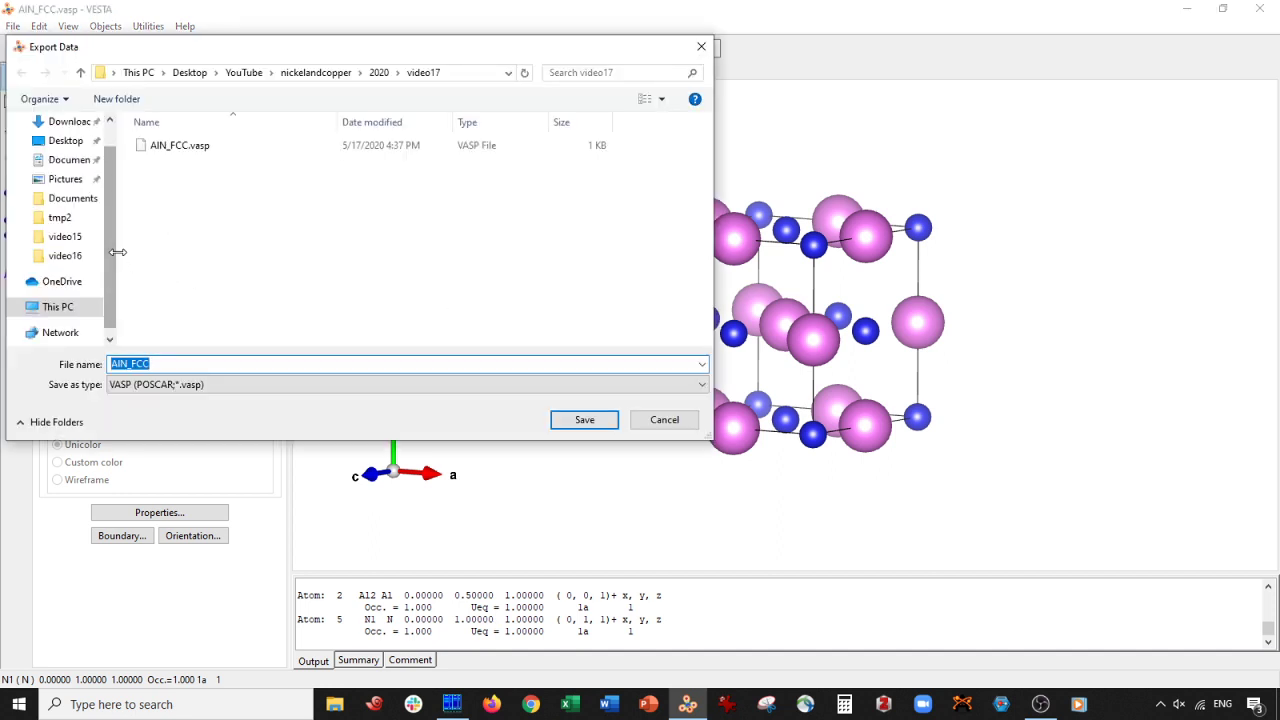
drag(117, 256, 68, 253)
drag(188, 362, 72, 365)
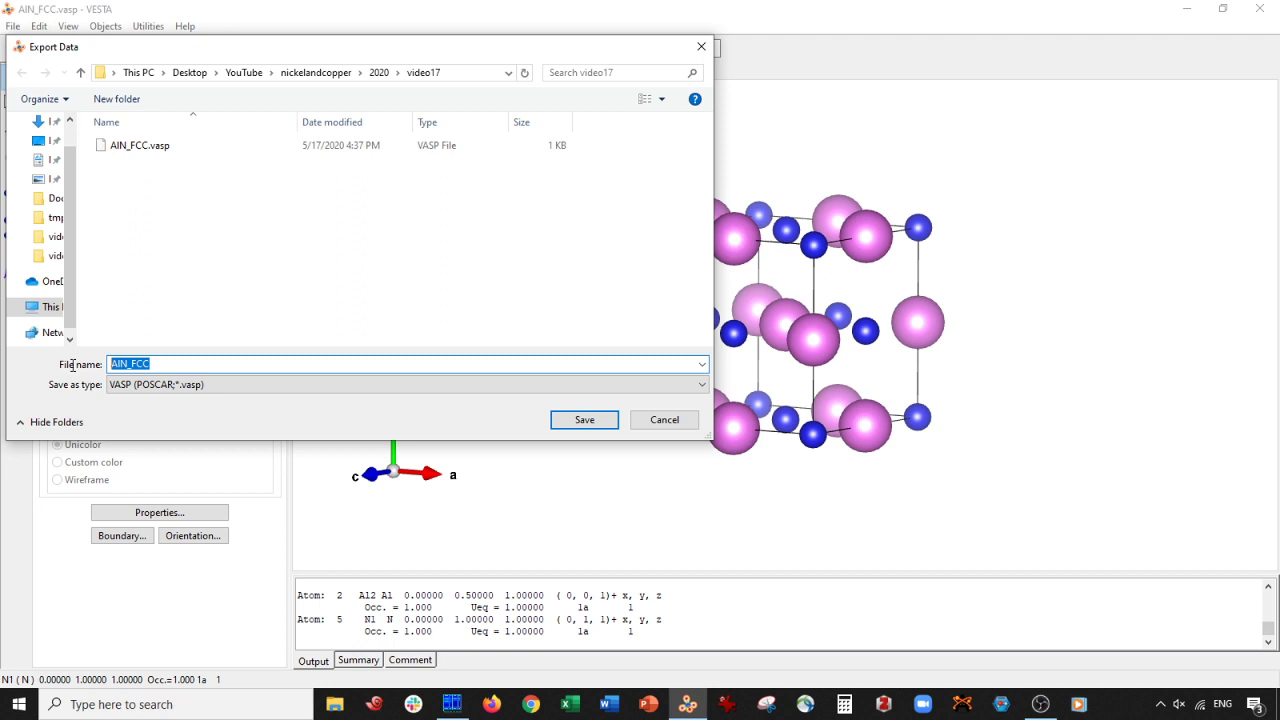
text(A)
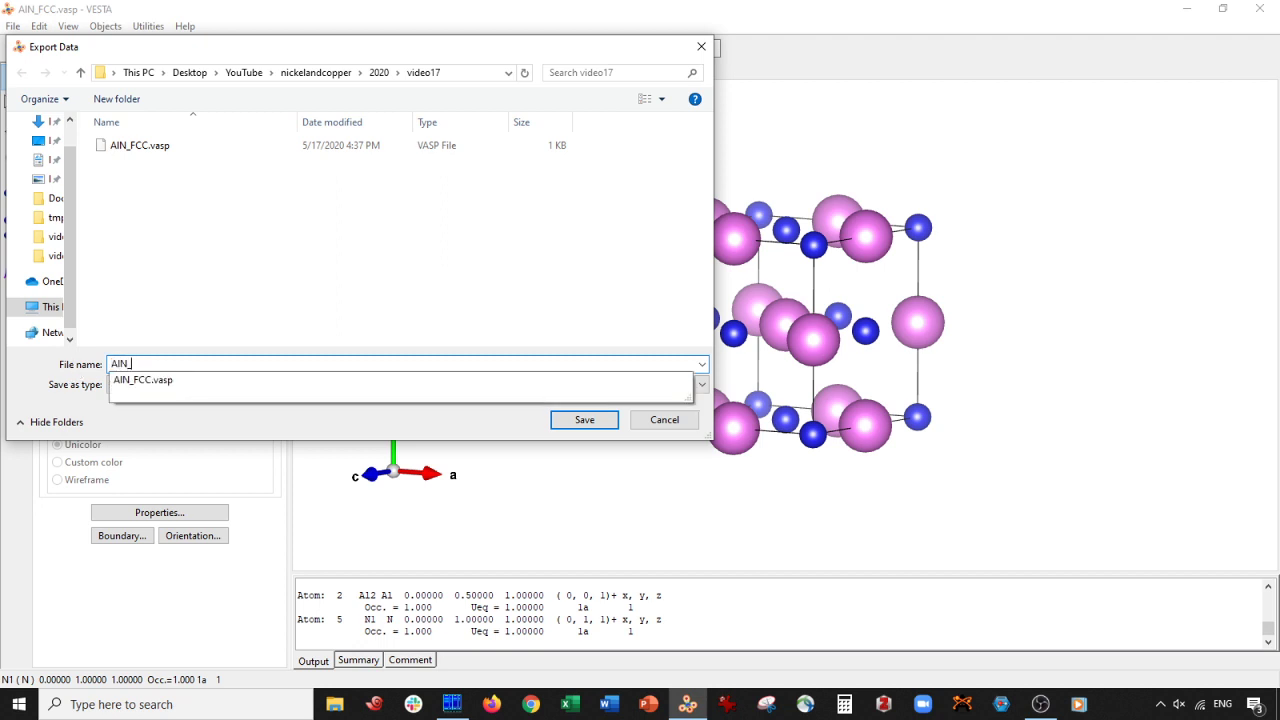
text(IN_)
key(BackSpace)
text(_with_vacuum.vasp)
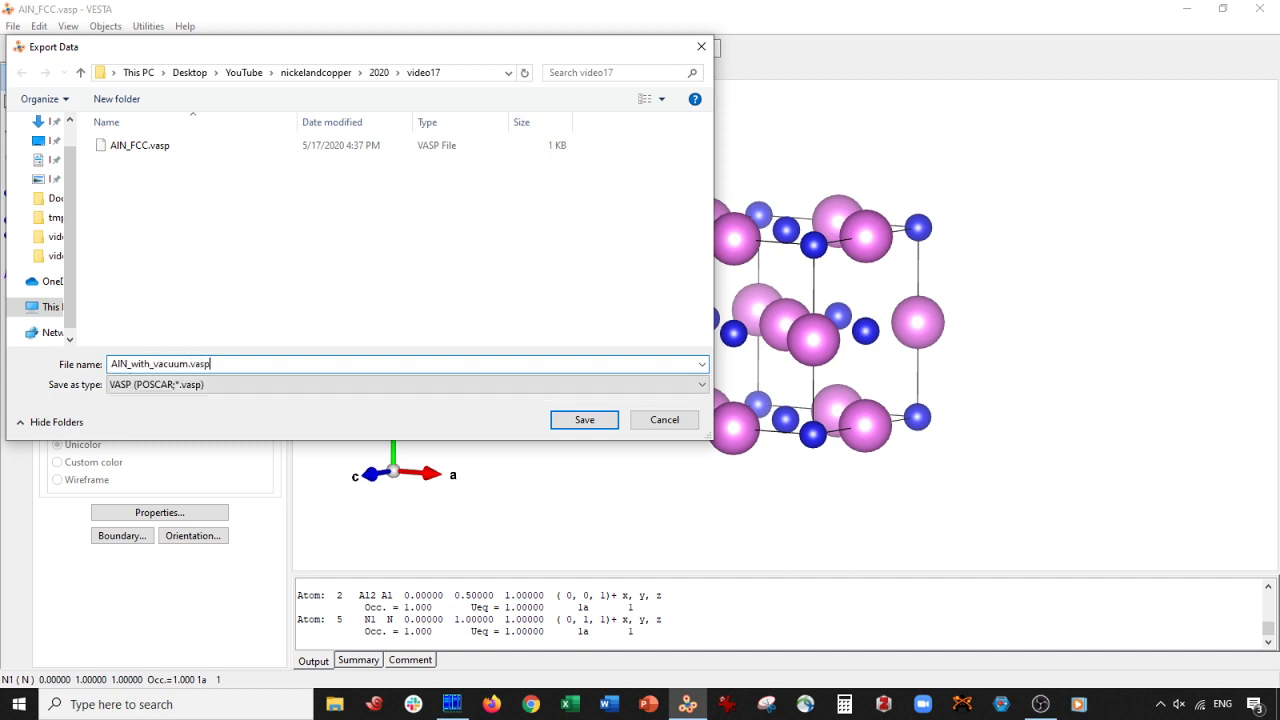
key(Return)
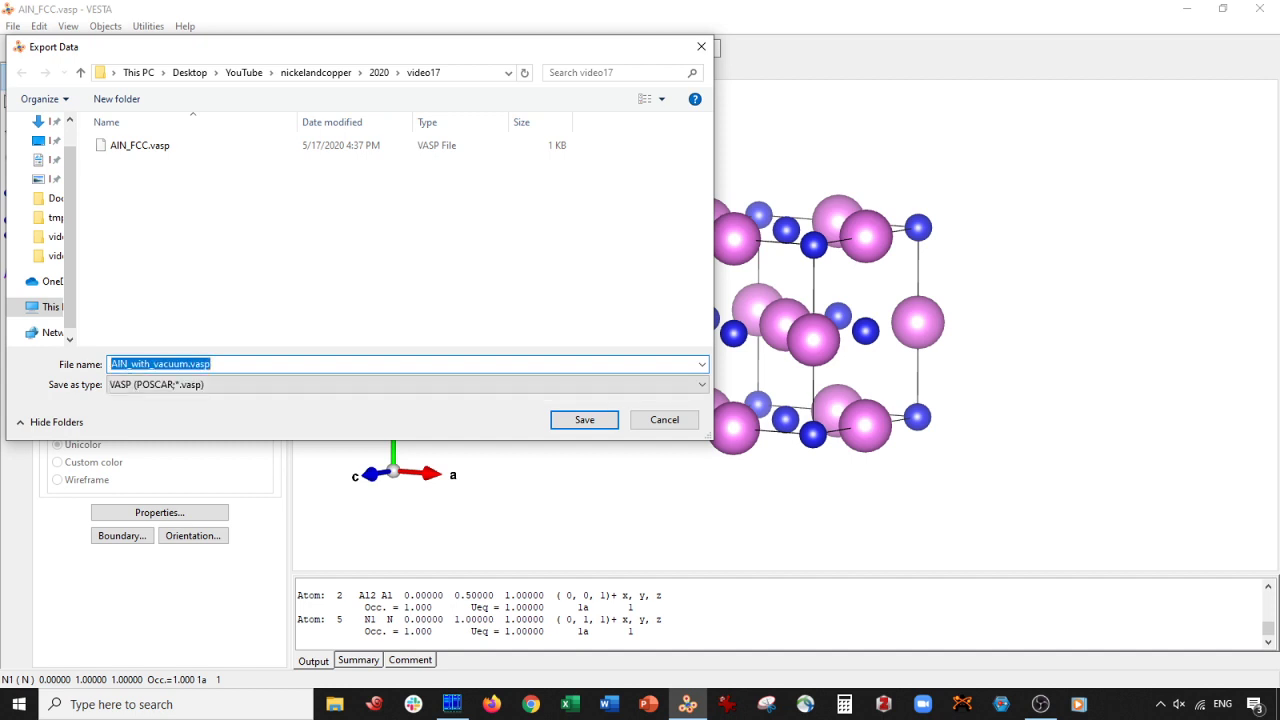
click(586, 420)
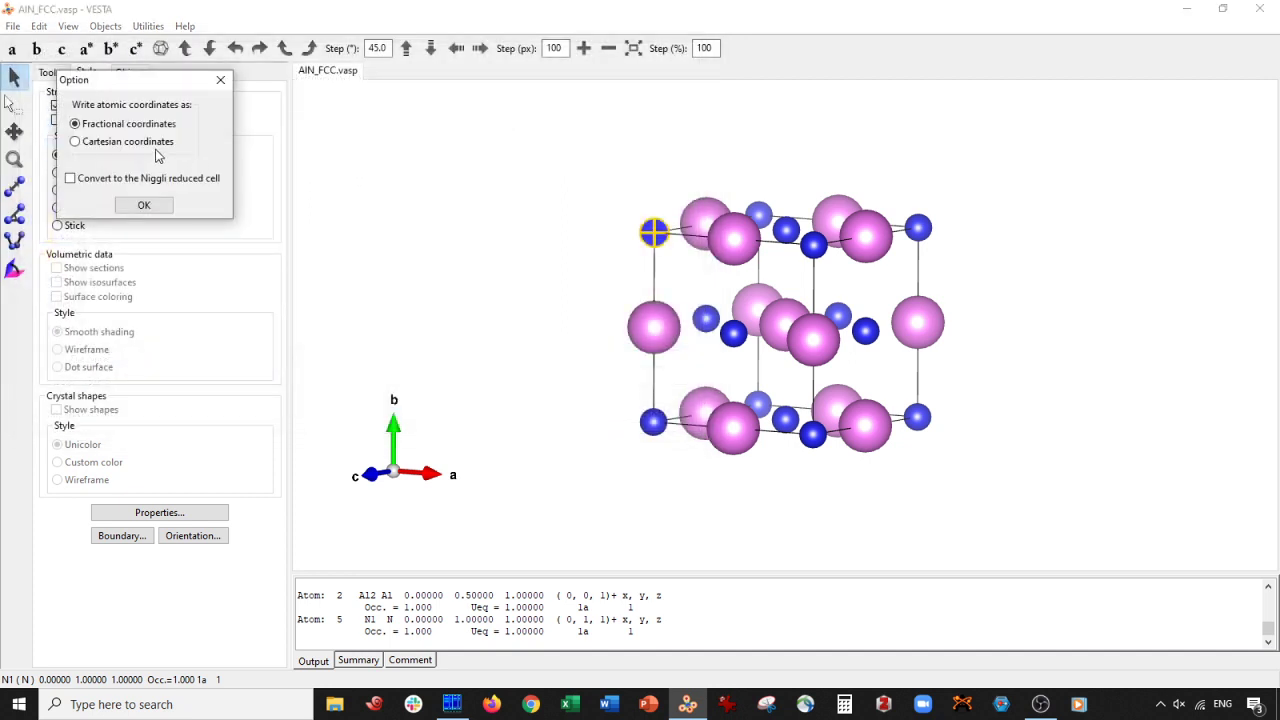
click(157, 146)
click(155, 203)
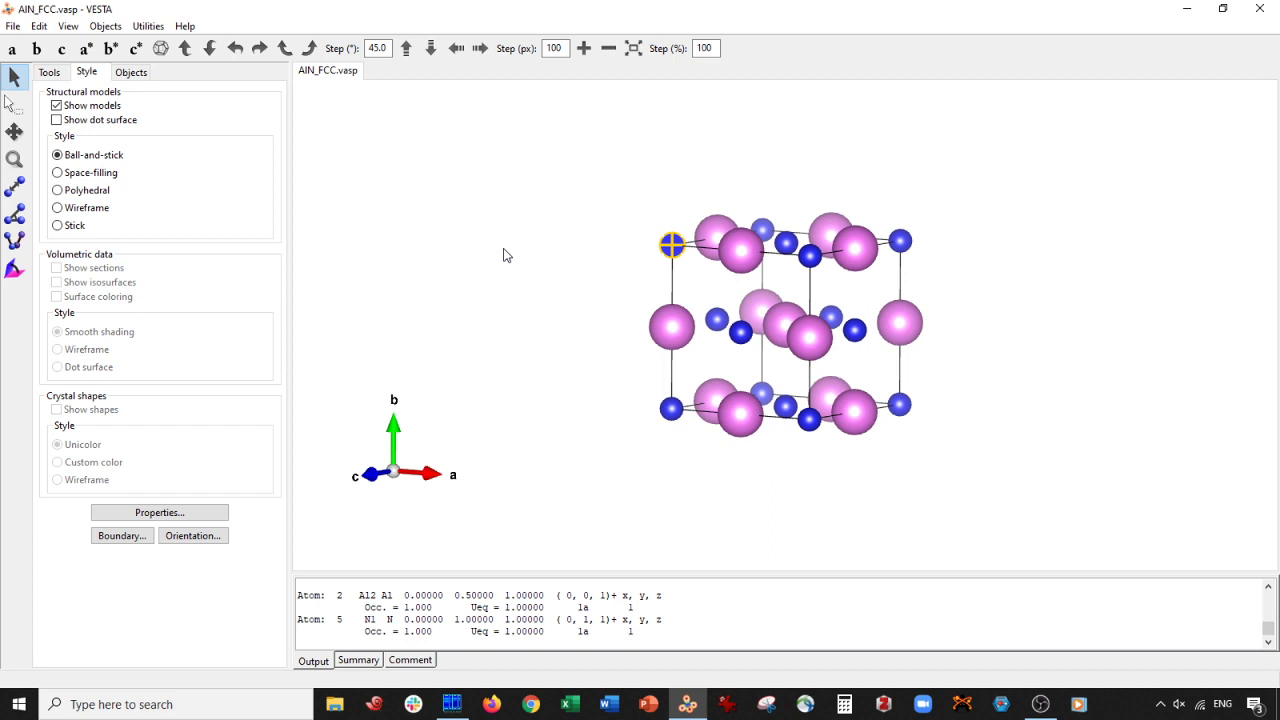
Step: Add a new lattice plane to the AlN structure
mouse_move(508, 261)
mouse_down()
mouse_move(560, 277)
mouse_move(520, 257)
mouse_up()
drag(586, 508, 495, 312)
click(39, 27)
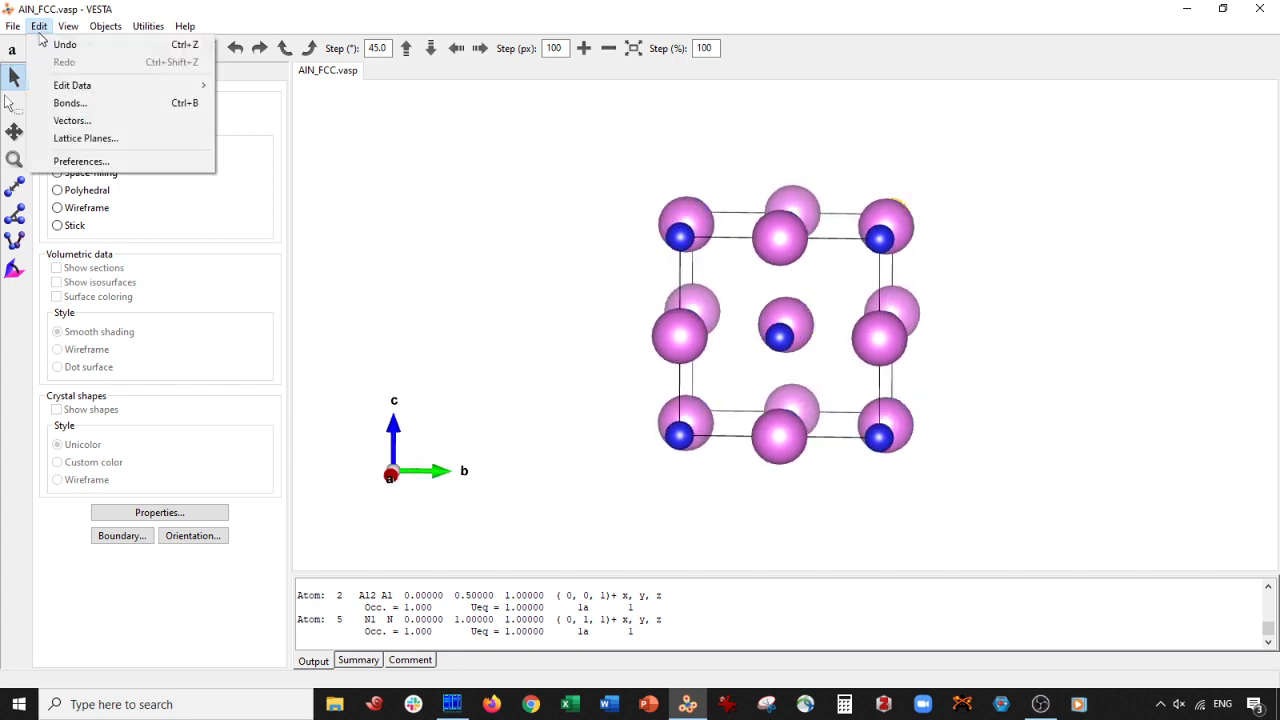
click(78, 140)
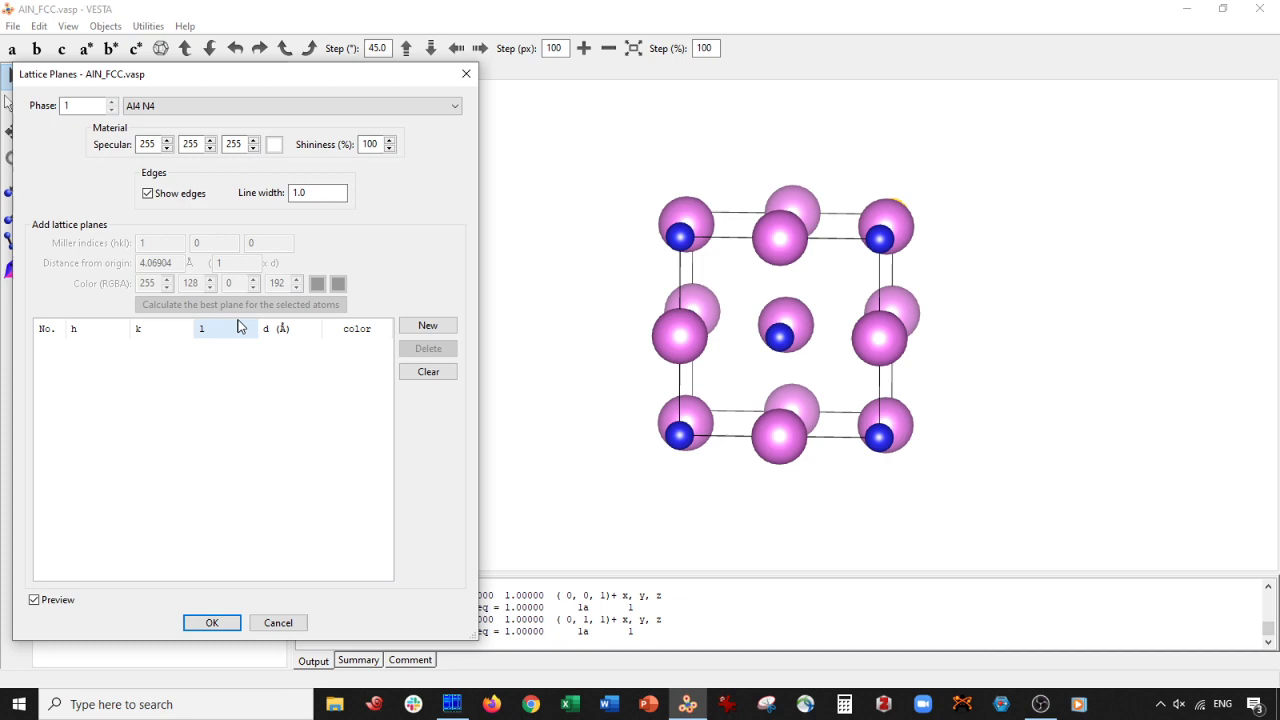
click(428, 326)
drag(349, 79, 437, 77)
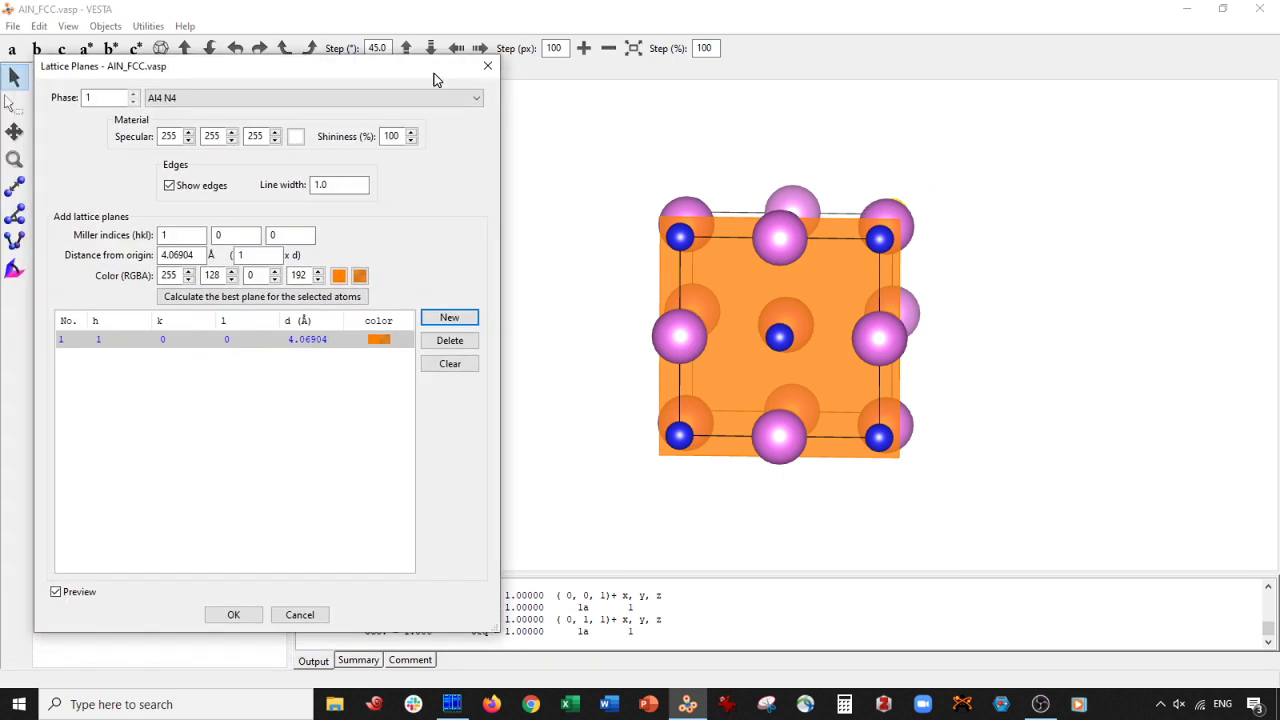
Step: Set the lattice plane's Miller indices to 0 0 1
double_click(166, 235)
text(0)
key(Tab)
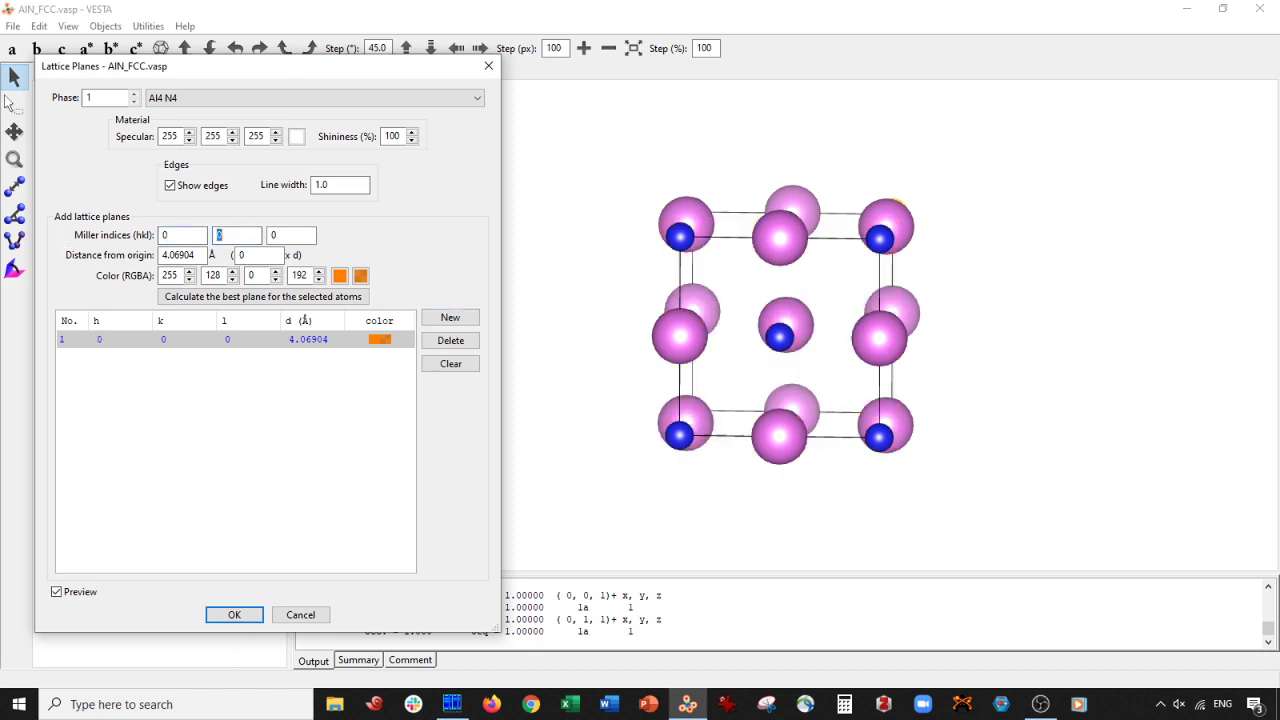
key(Tab)
text(1)
key(Tab)
Step: Set the (001) plane's distance from the origin to 0 × d
drag(780, 258, 671, 209)
drag(766, 228, 790, 300)
double_click(250, 255)
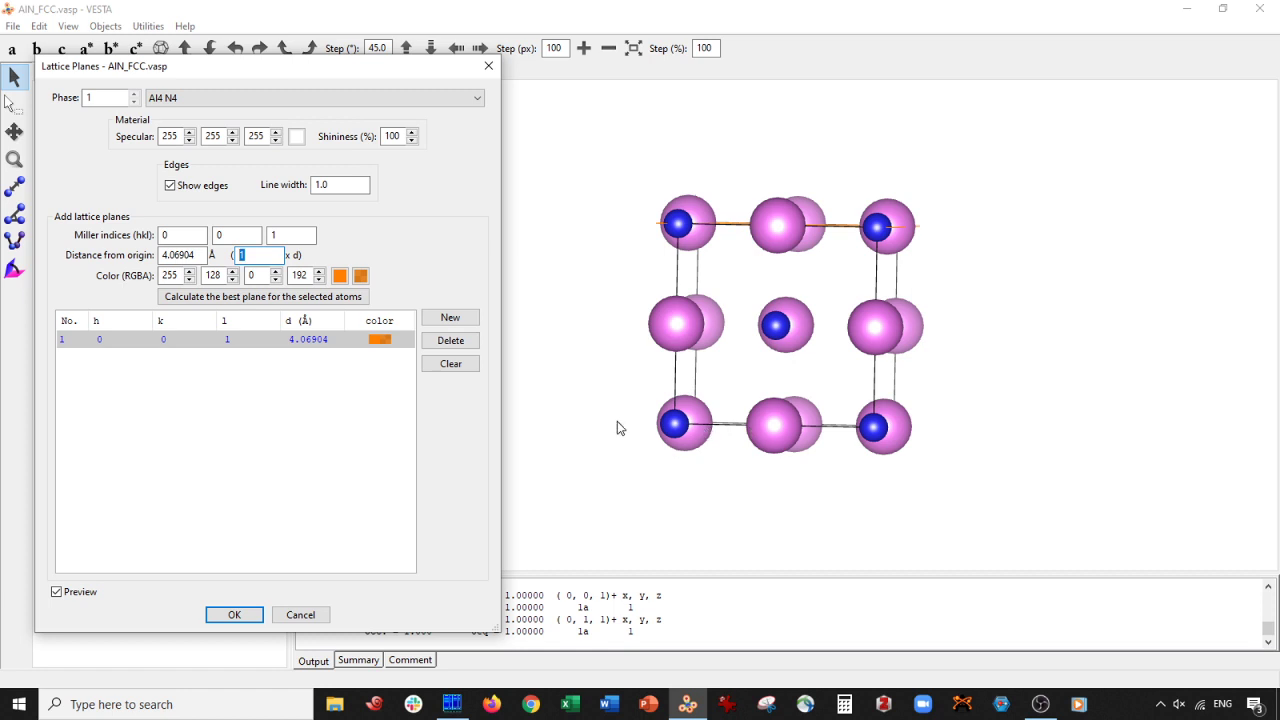
text(0)
key(Tab)
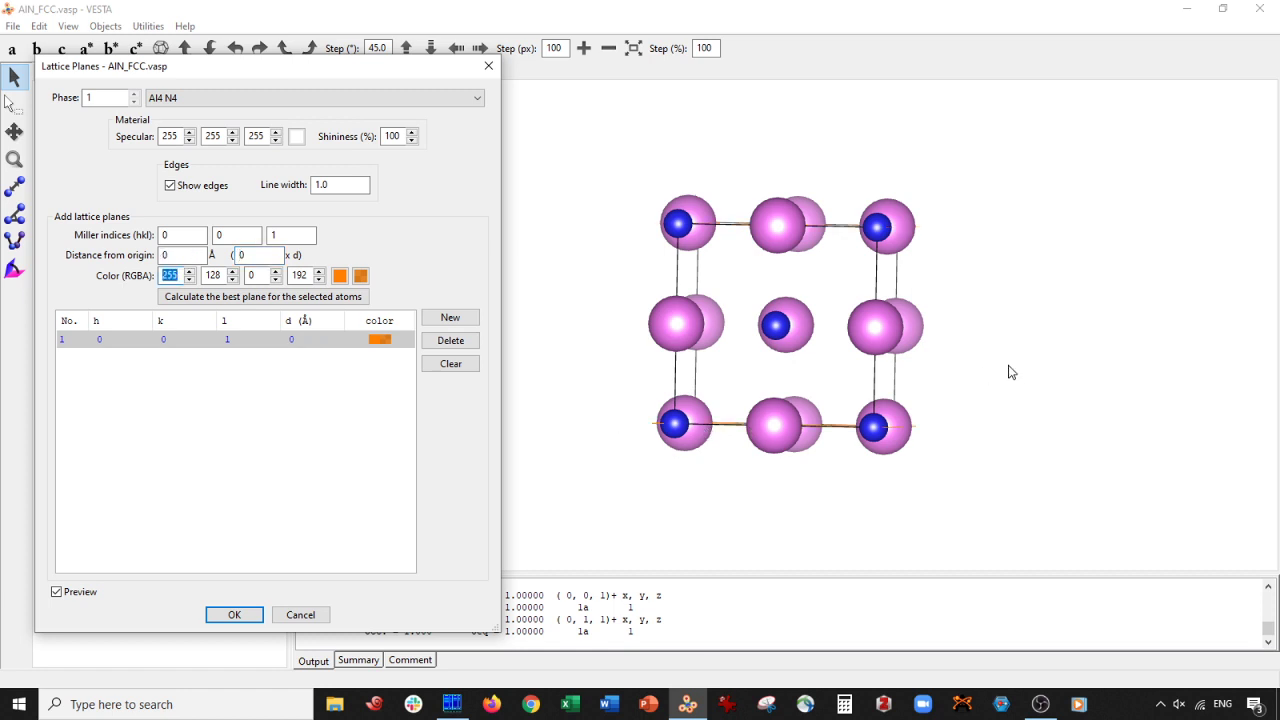
drag(1006, 369, 1011, 394)
drag(403, 70, 250, 68)
drag(470, 300, 374, 443)
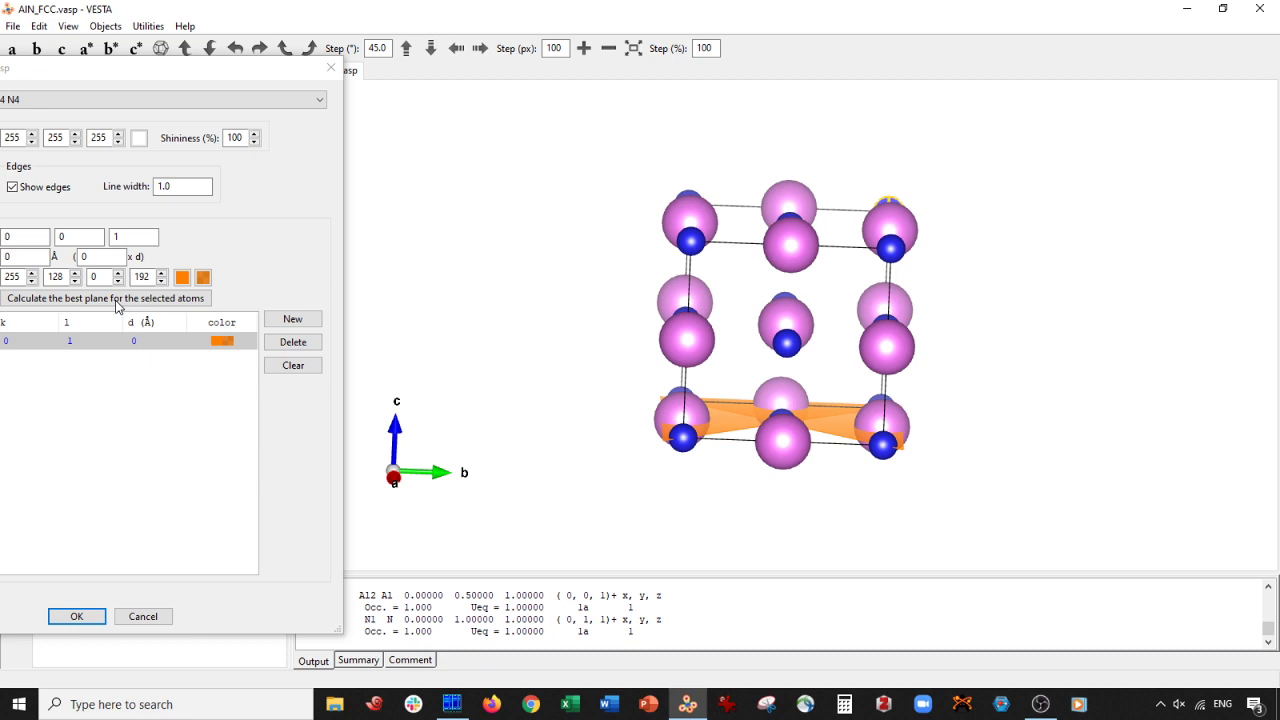
Step: Set the (001) plane's distance from the origin to 1 × d
double_click(92, 257)
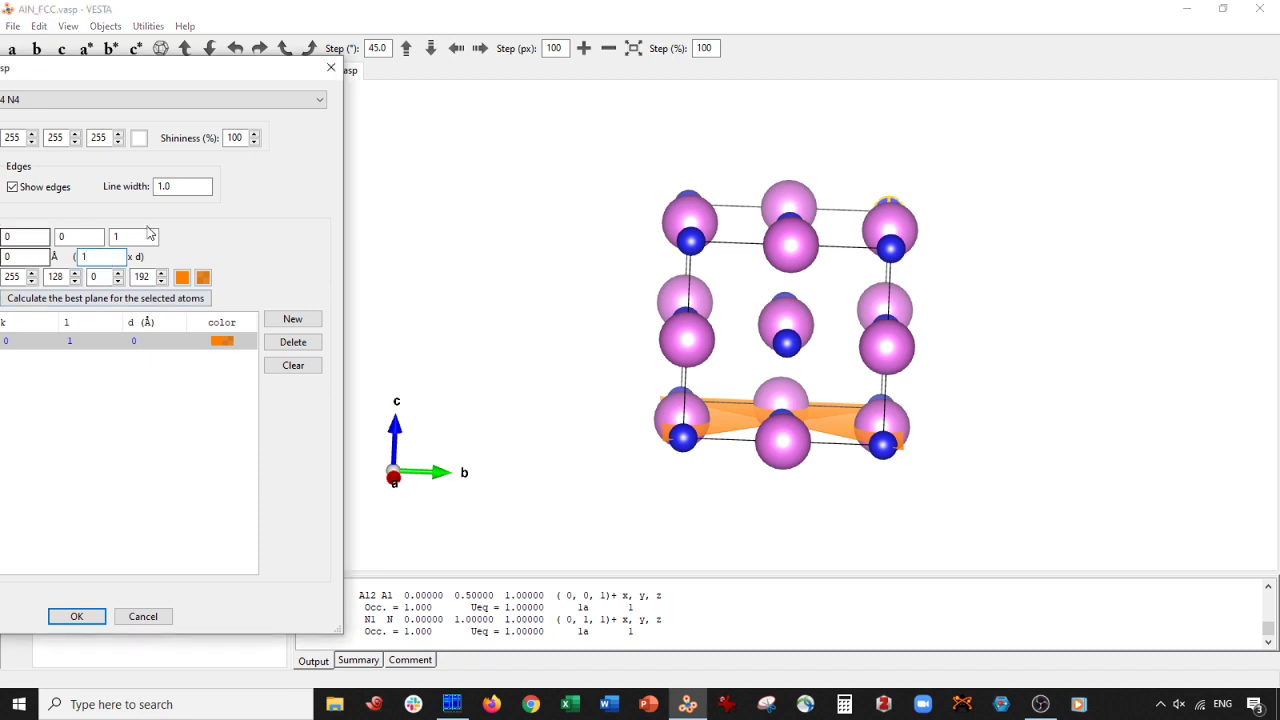
text(1)
key(Return)
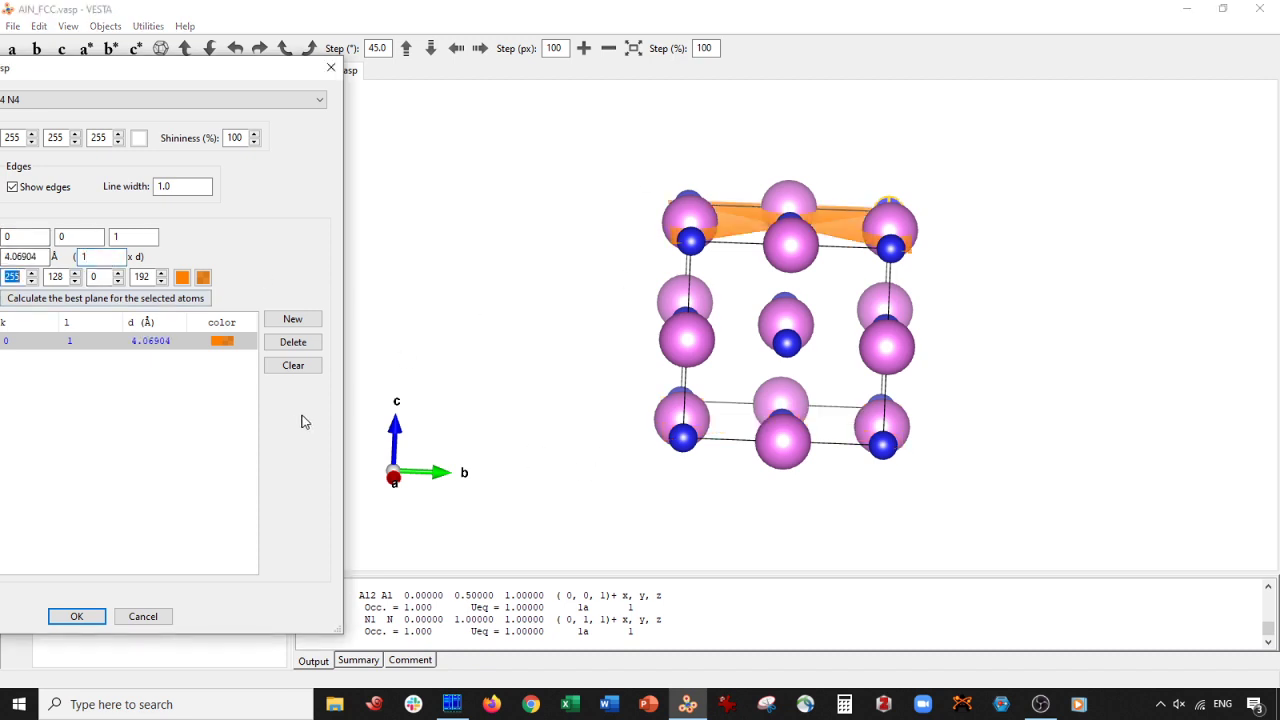
drag(868, 335, 870, 366)
Step: Set the (001) plane's distance from the origin to 2 × d
double_click(126, 257)
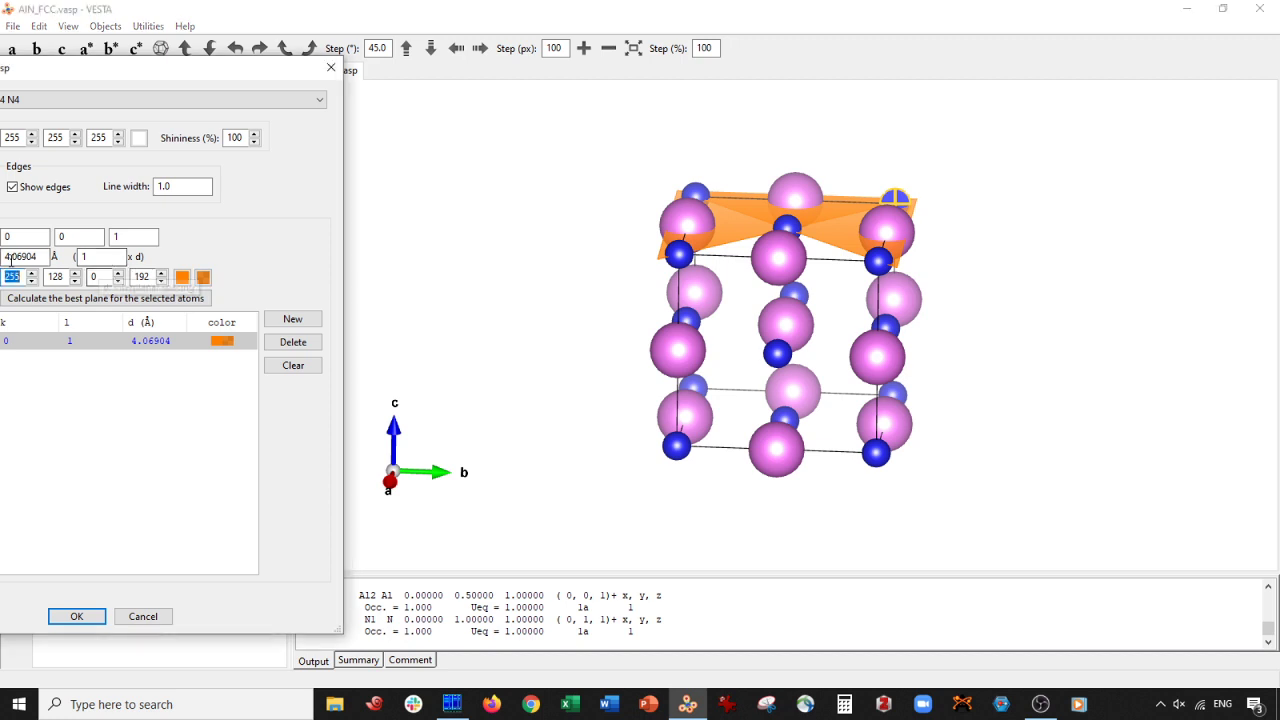
text(2)
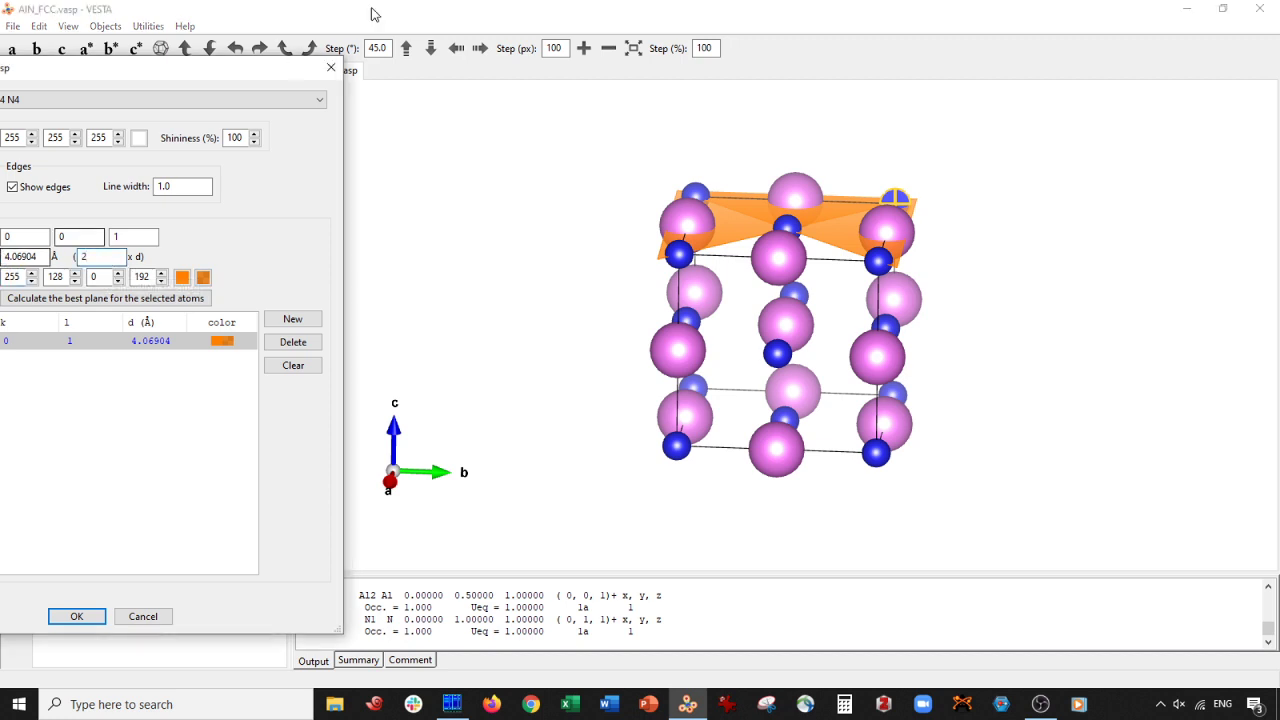
key(Tab)
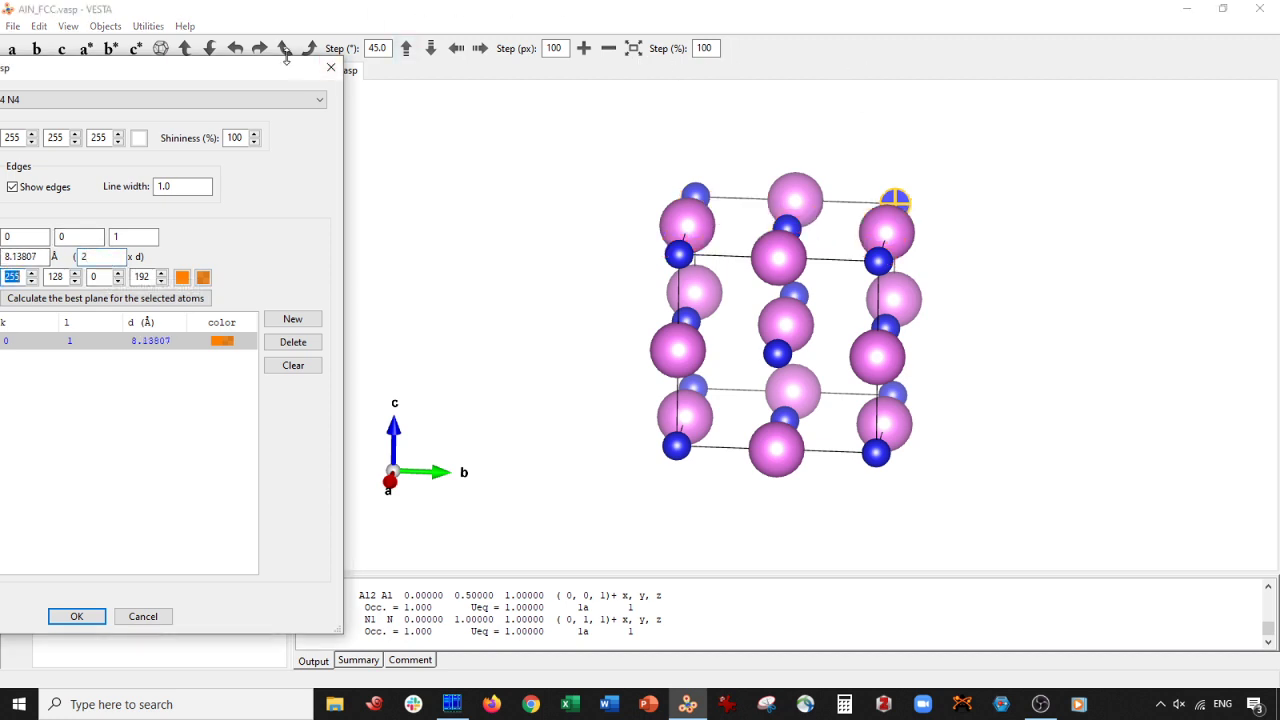
click(285, 50)
click(5, 268)
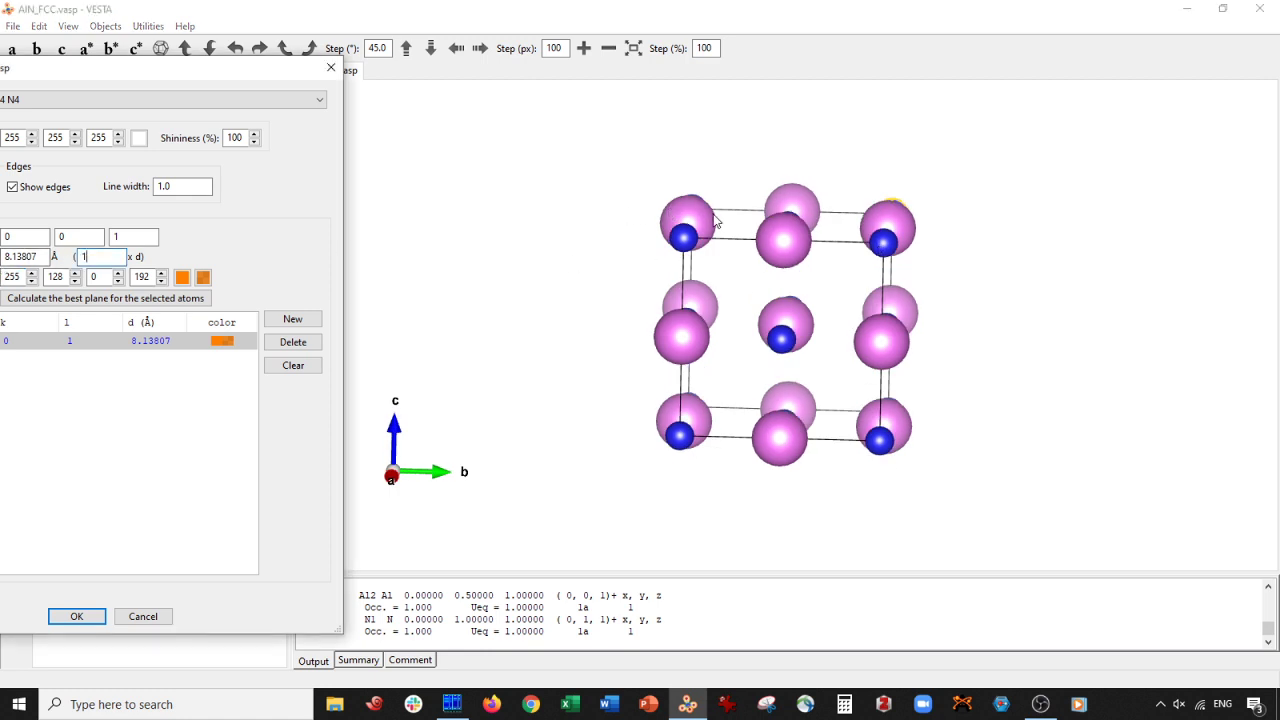
Step: Clear all lattice planes from the AlN structure and accept the change
click(293, 365)
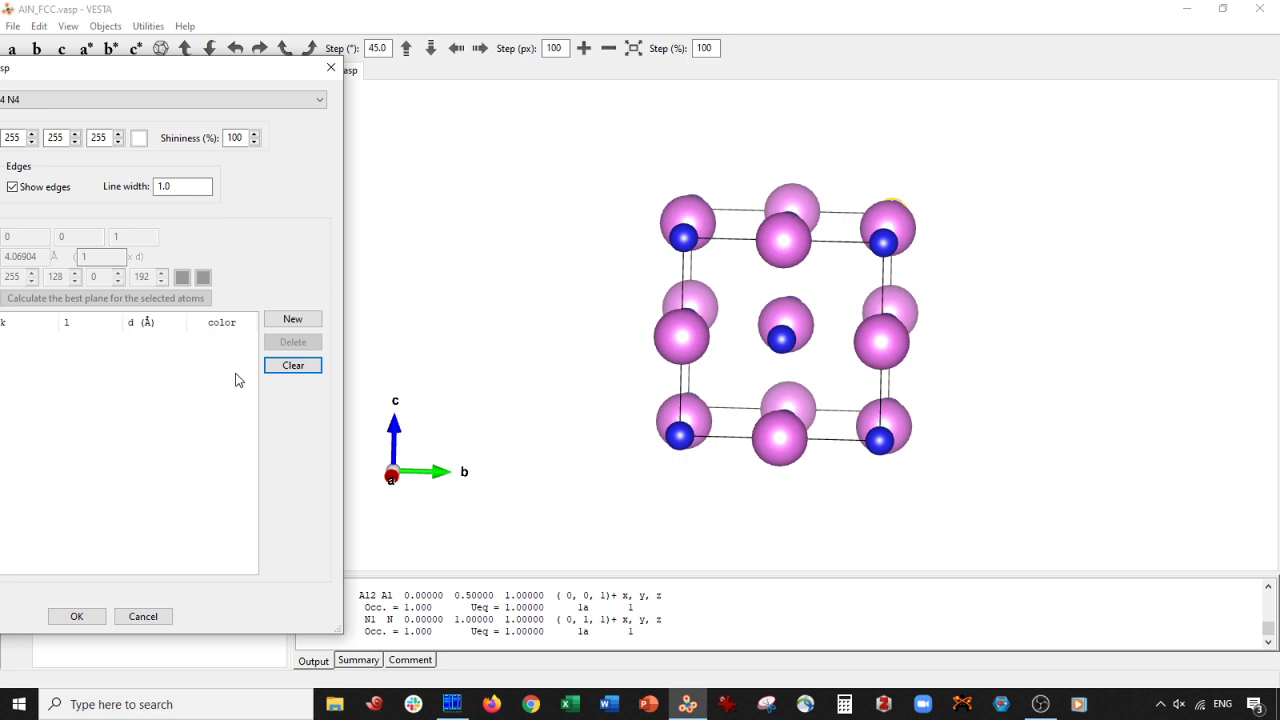
click(76, 616)
drag(640, 305, 626, 309)
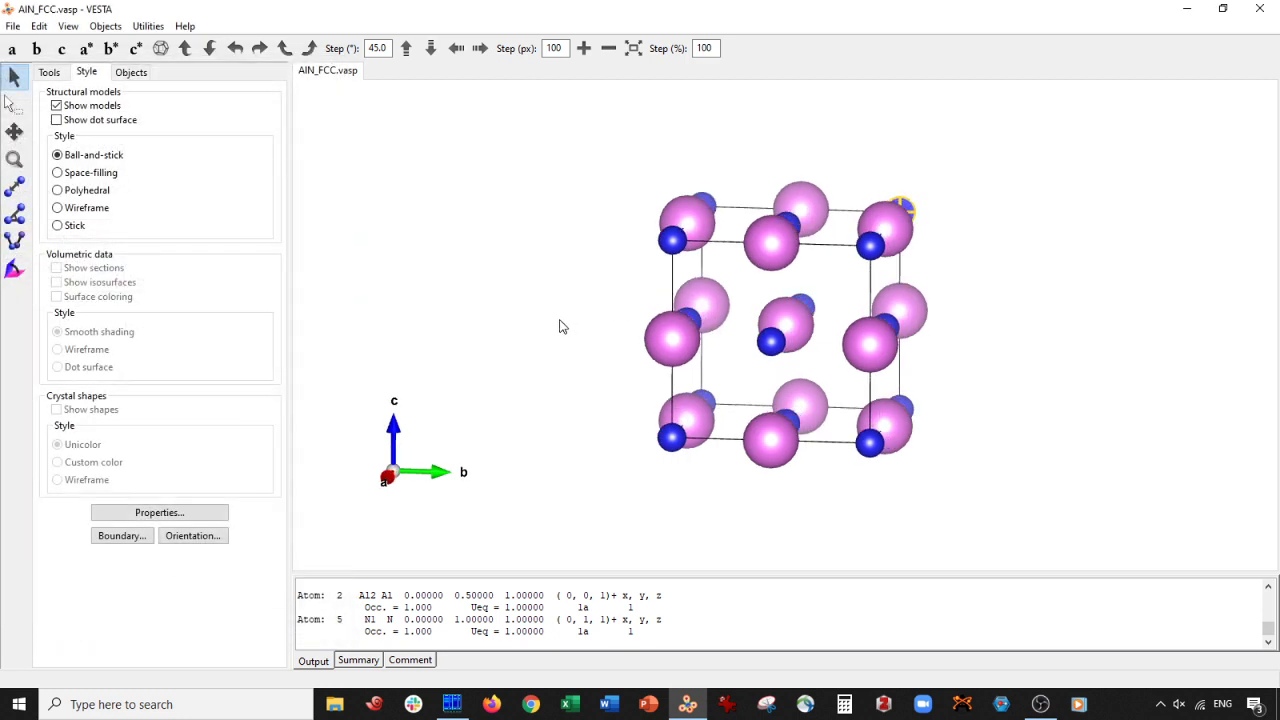
scroll(574, 303, up, 4)
scroll(608, 312, down, 5)
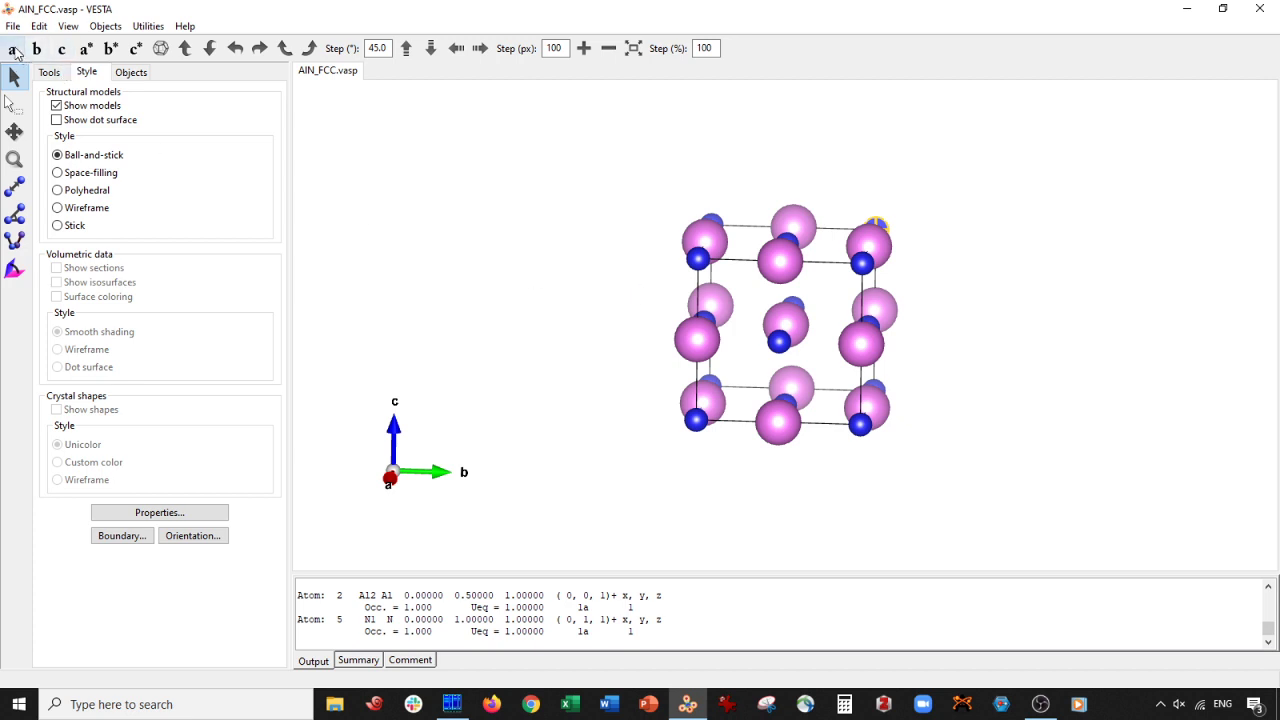
Step: View the cell along the c axis and delete the repeated atoms on its far a and far b faces
click(60, 49)
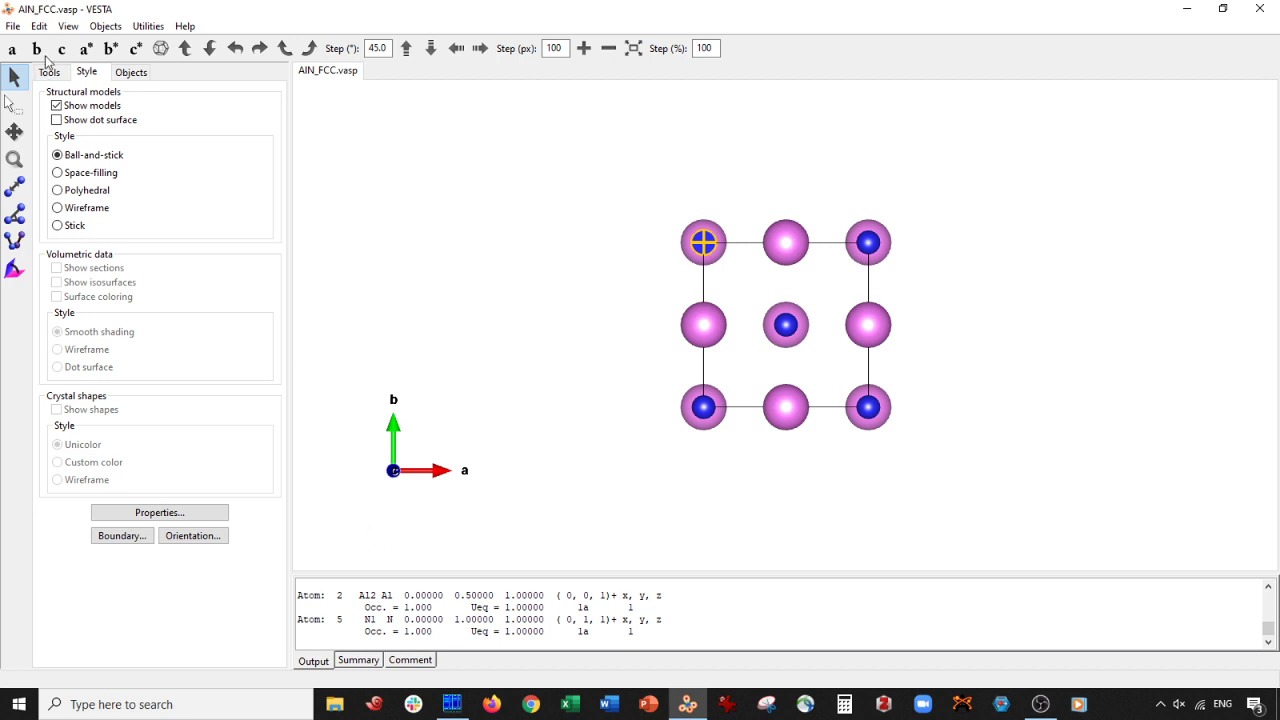
click(13, 103)
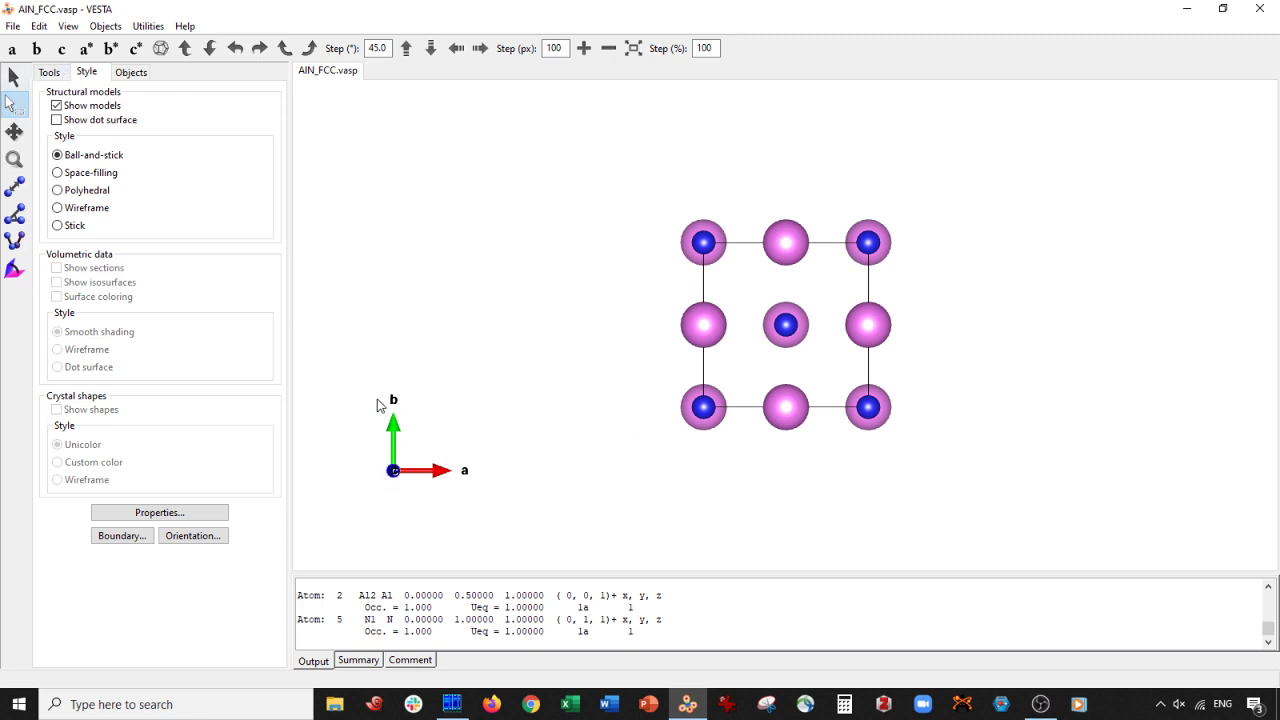
drag(637, 205, 966, 268)
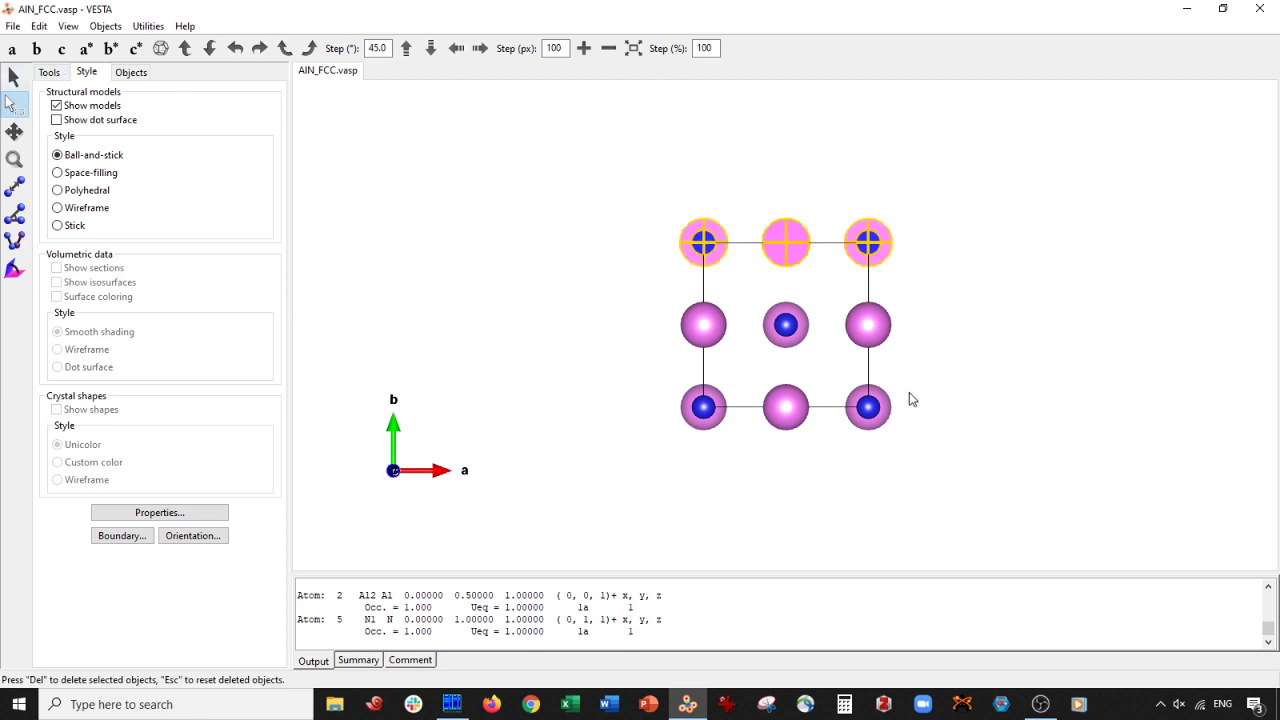
key(Delete)
drag(852, 234, 957, 488)
key(Delete)
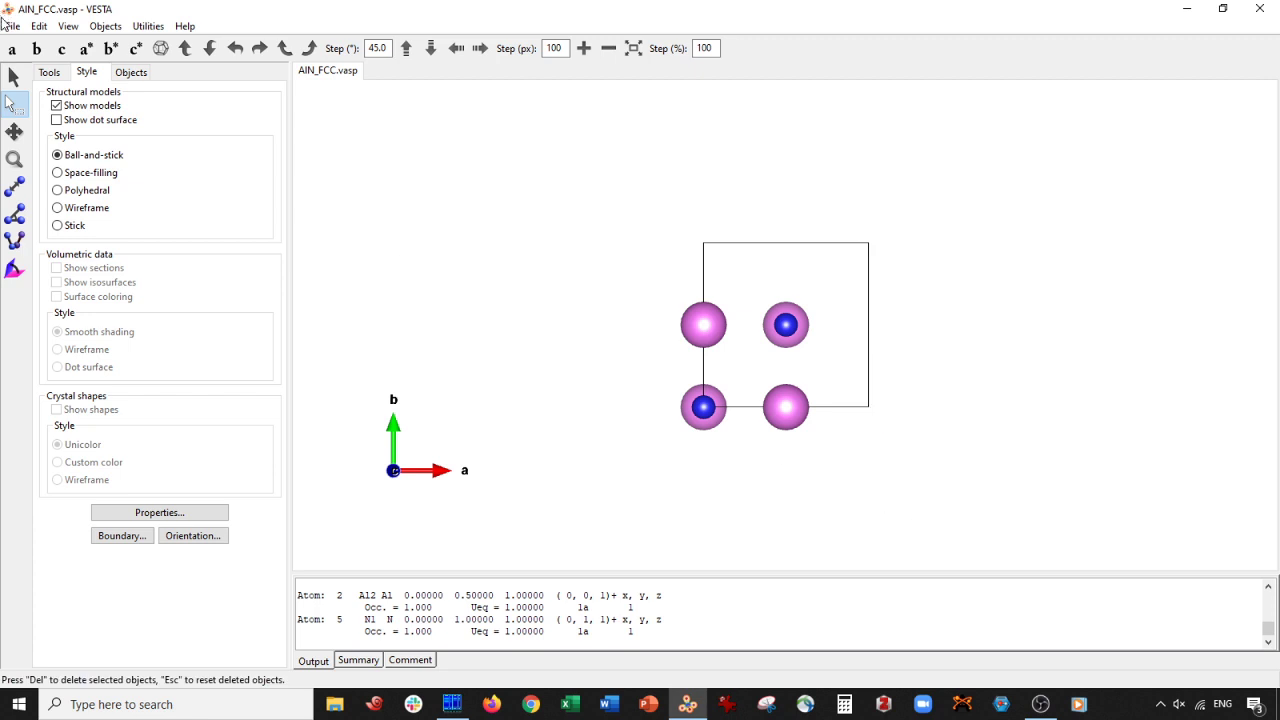
click(14, 77)
drag(865, 434, 809, 315)
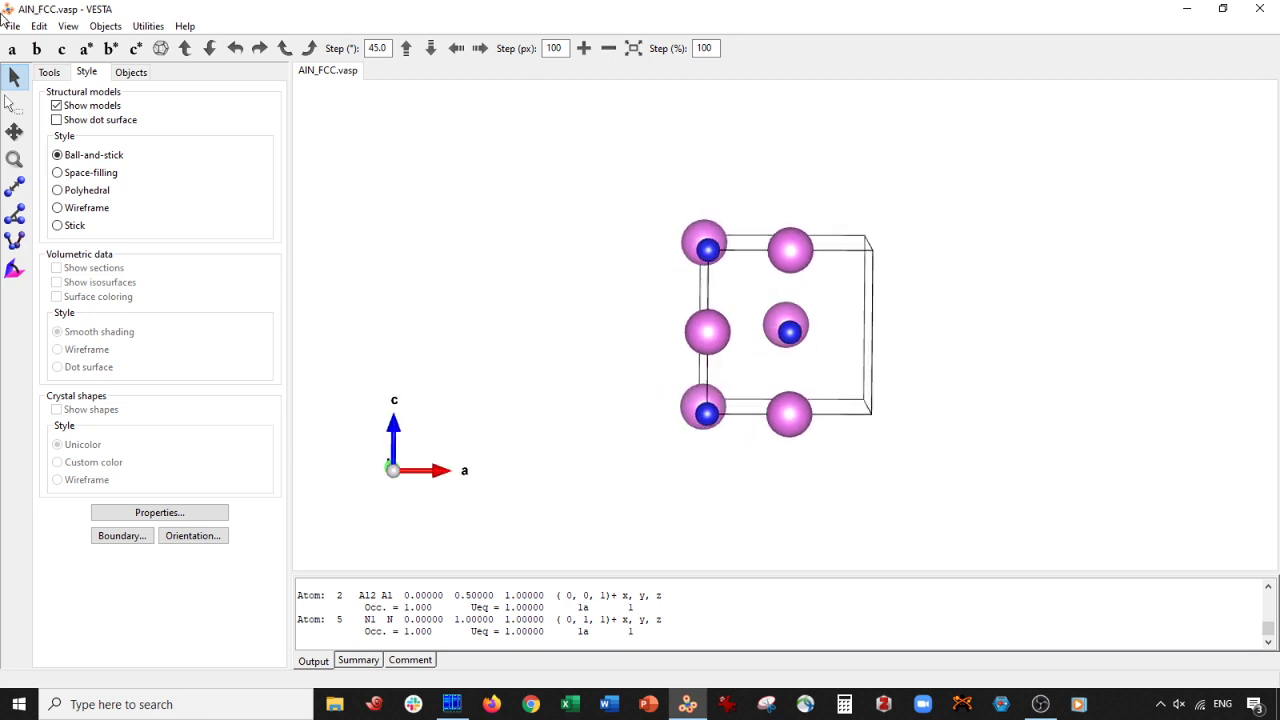
Step: Export the trimmed structure in XYZ format as AlN_tmp, leaving out the hidden atoms
click(8, 24)
click(75, 163)
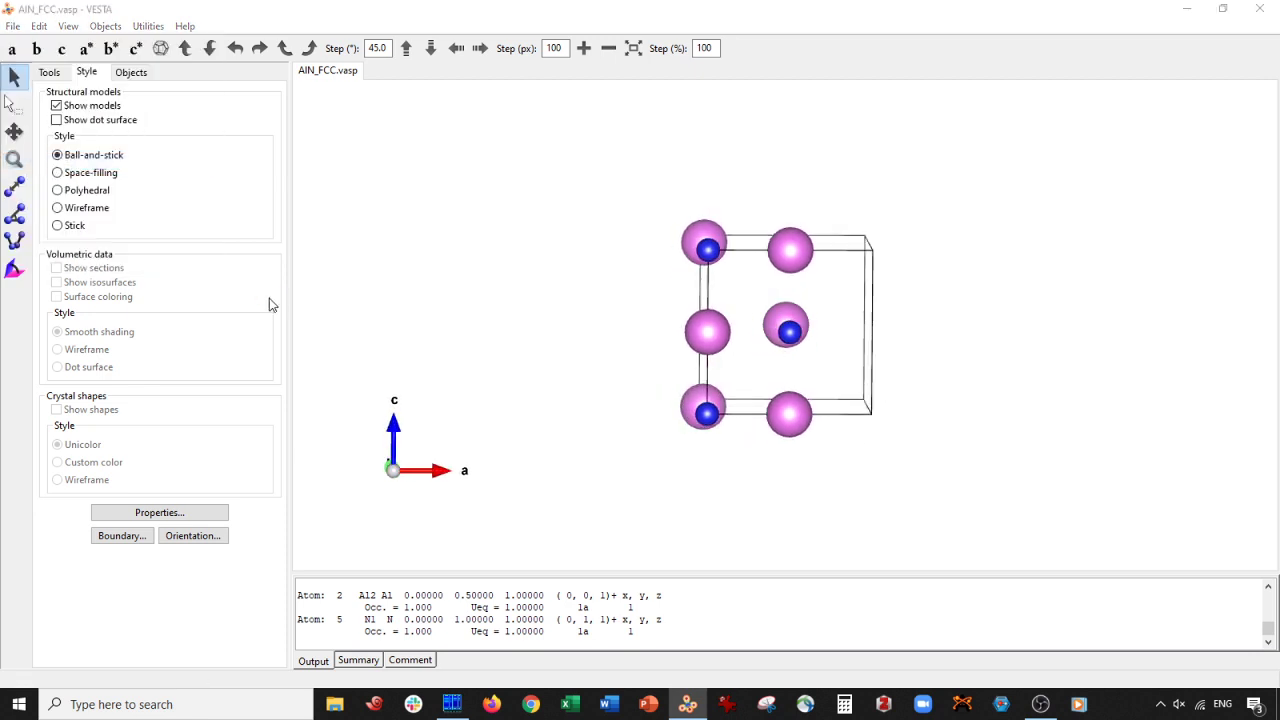
click(178, 382)
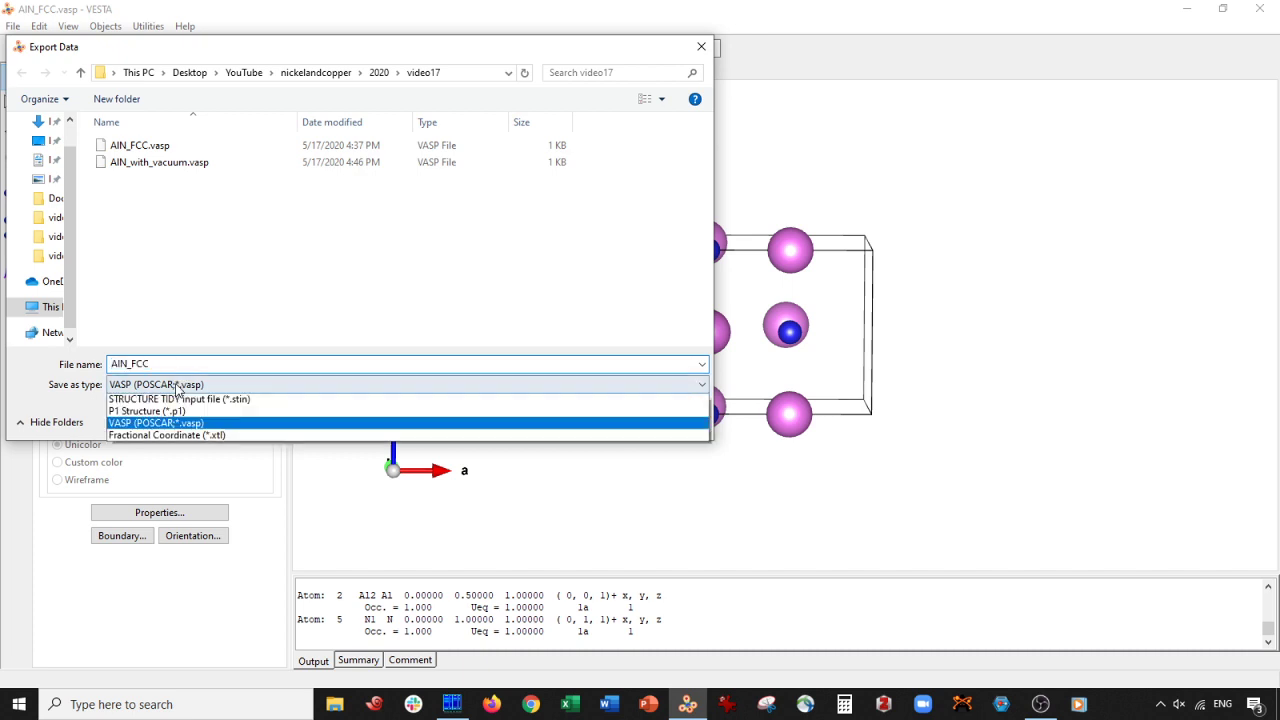
click(160, 446)
double_click(130, 364)
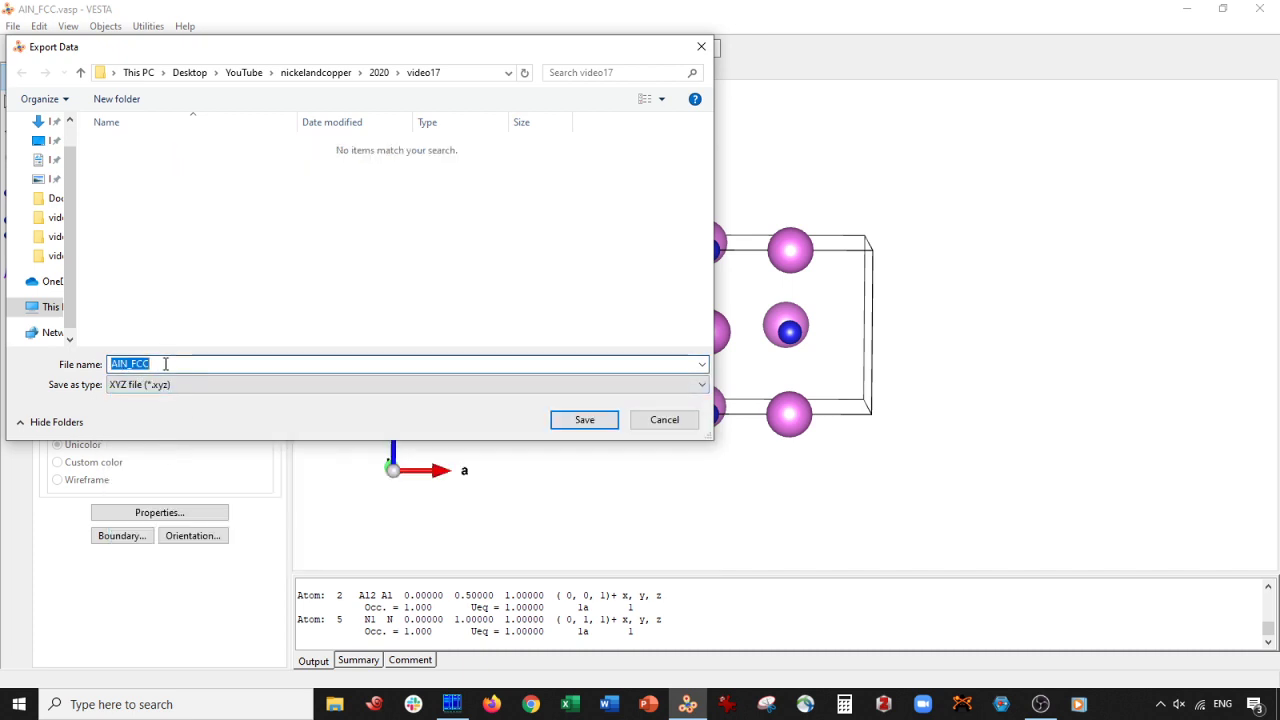
click(200, 364)
key(shift+Left)
key(shift+Left)
key(shift+Left)
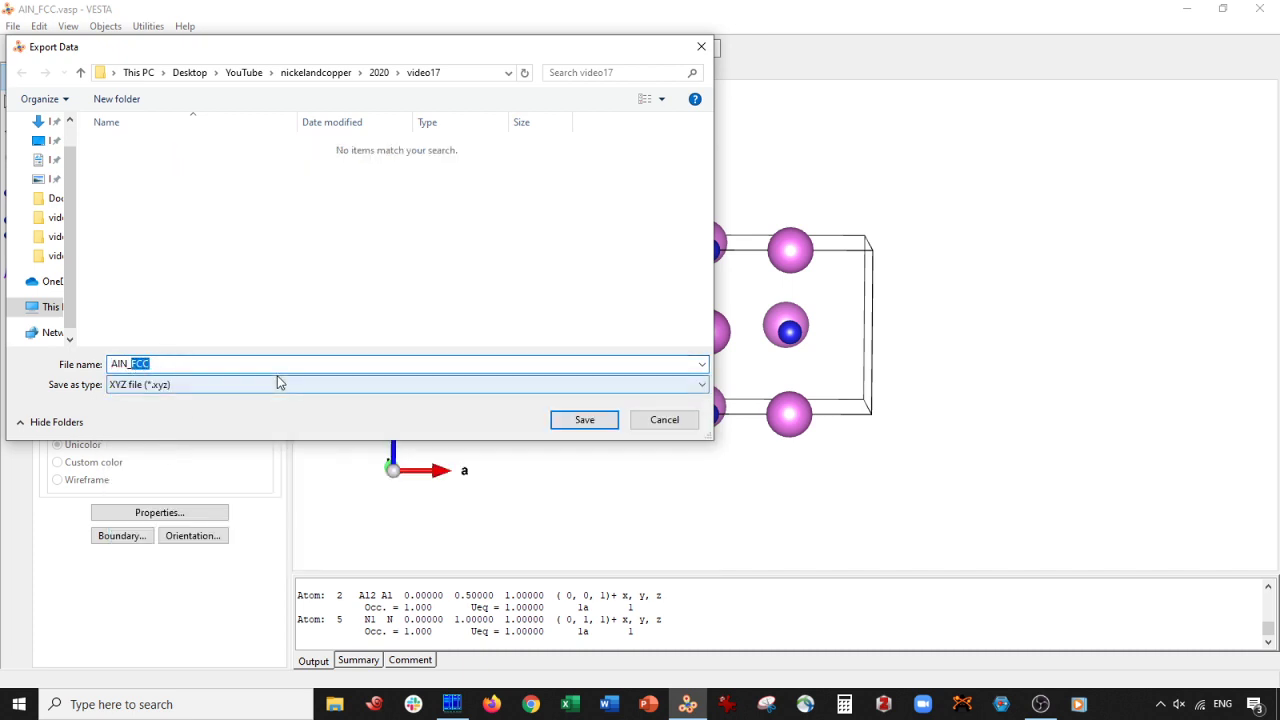
text(tmp)
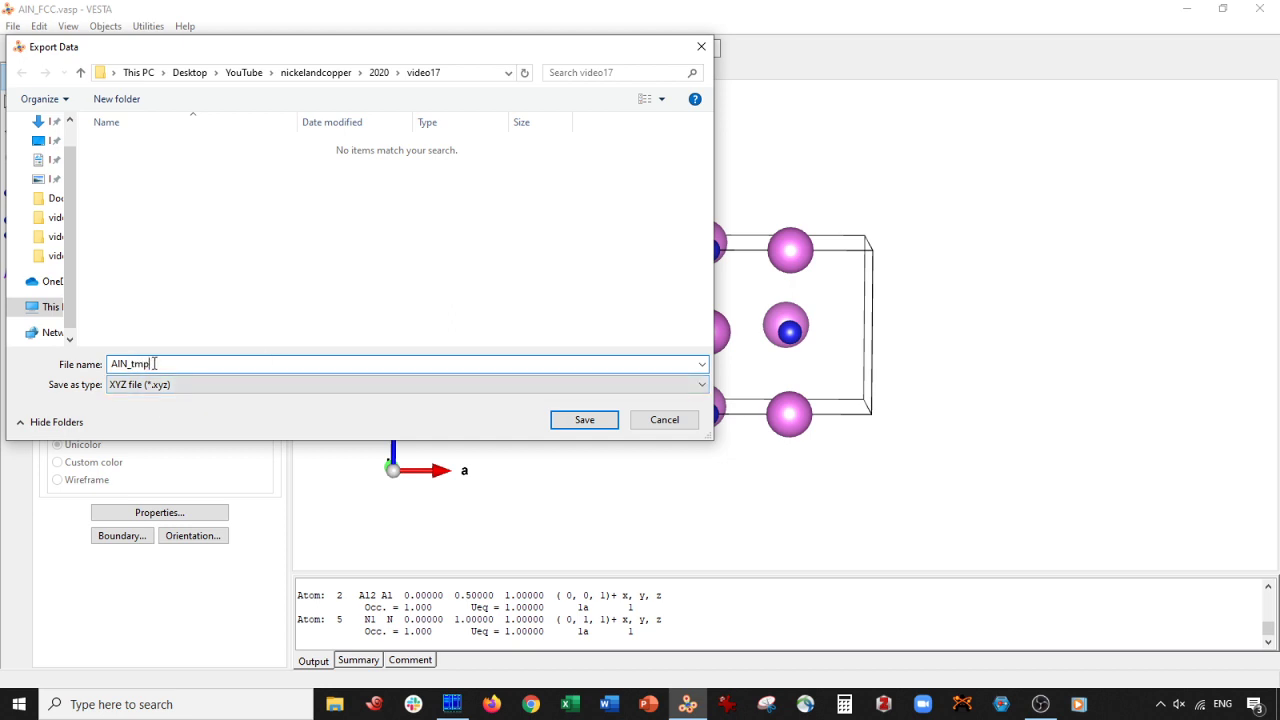
click(586, 420)
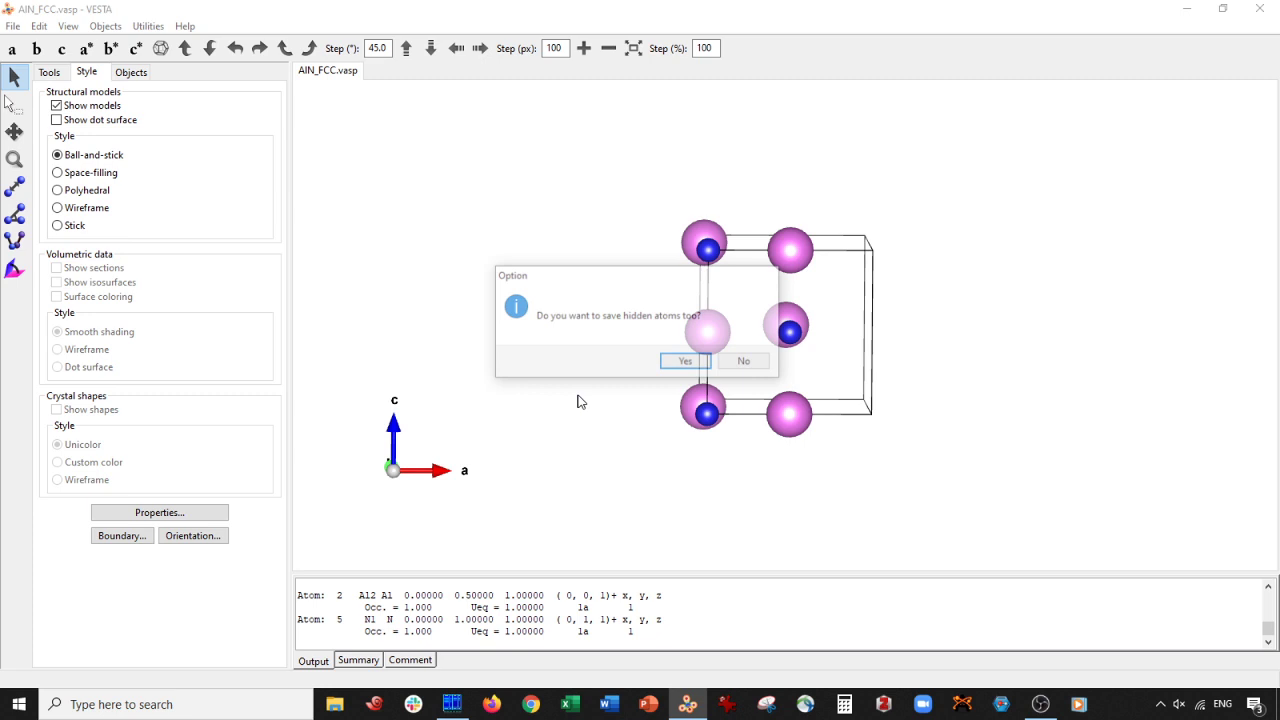
click(685, 361)
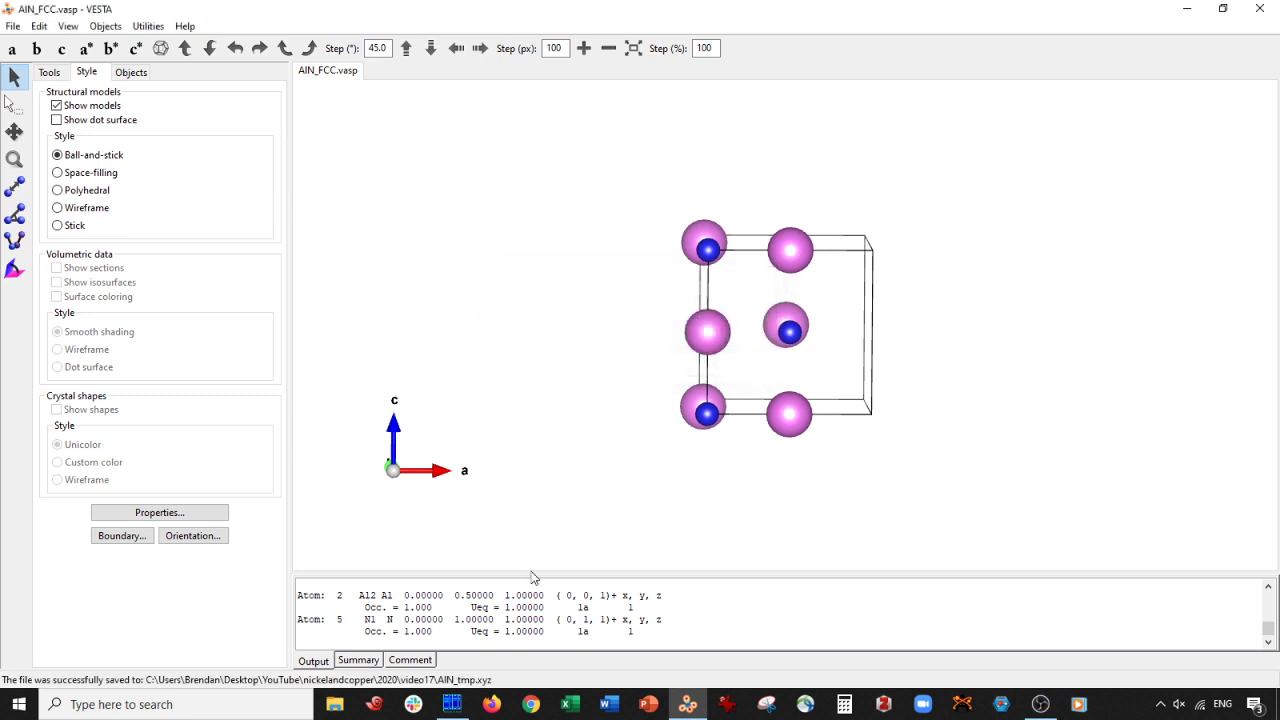
Step: Switch to Far Manager and open AlN_tmp.xyz for editing
mouse_move(449, 712)
click(492, 632)
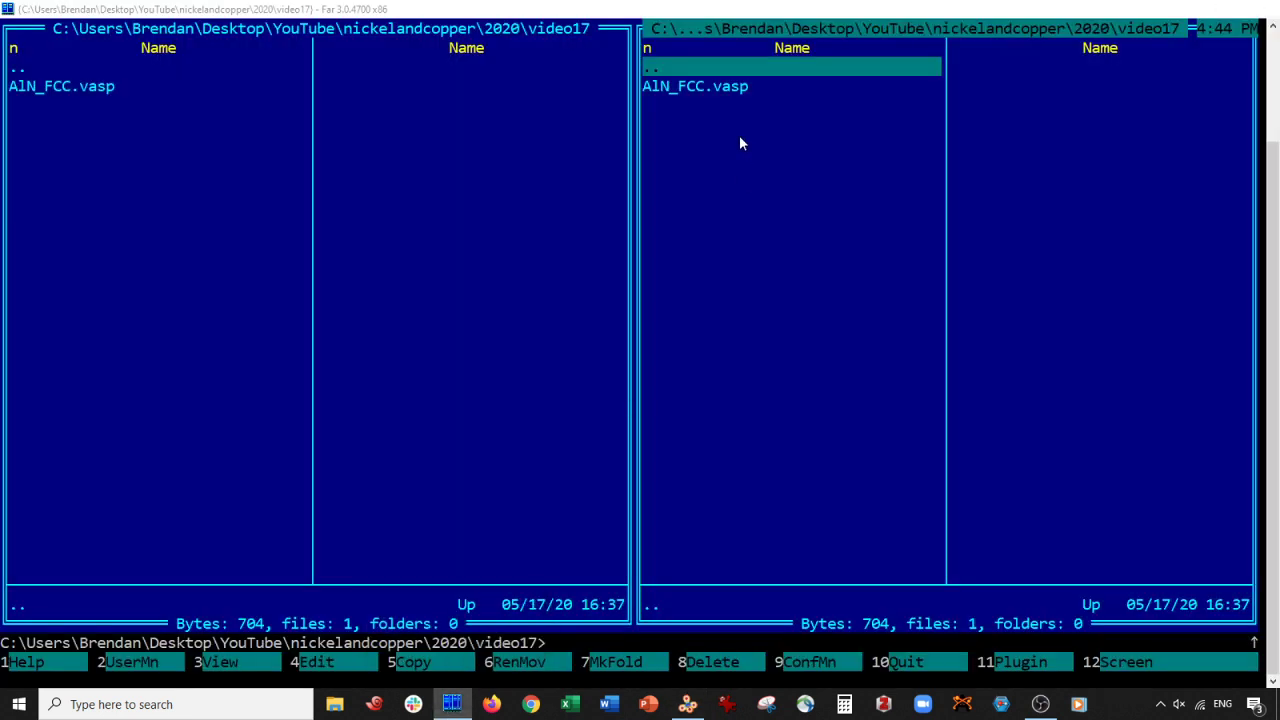
click(693, 105)
key(Down)
key(Up)
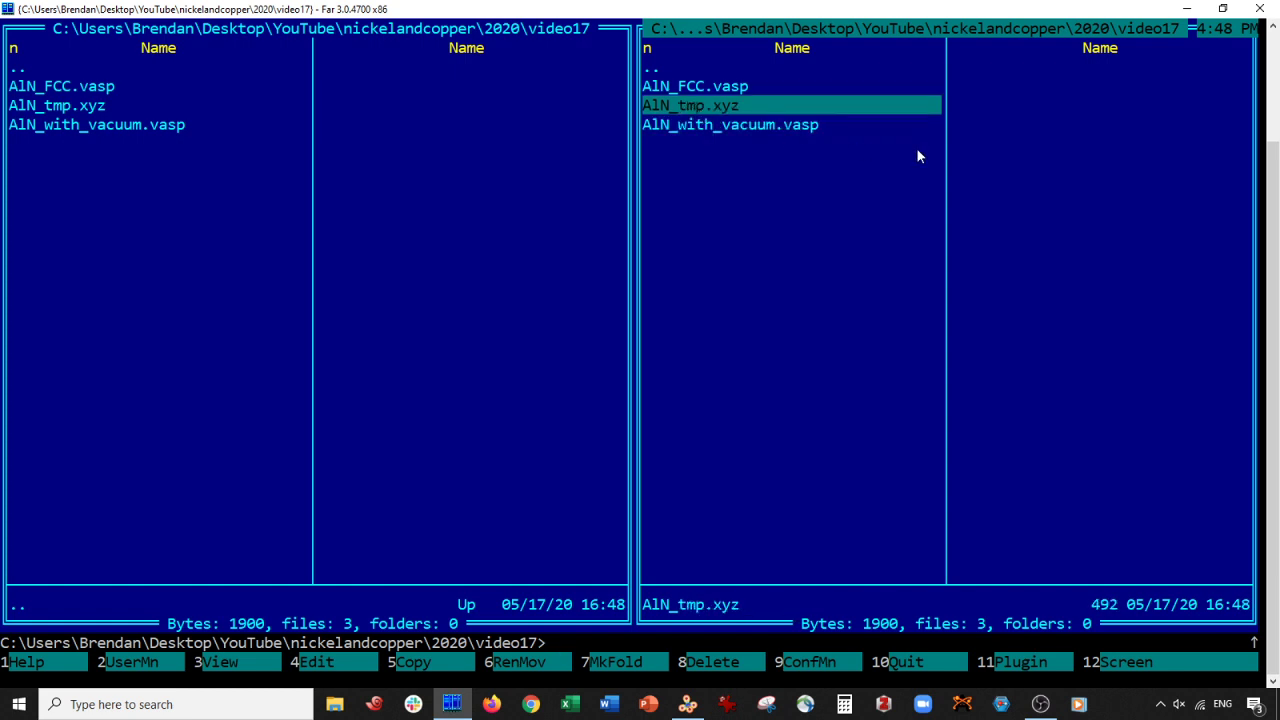
key(F4)
Step: Copy all Al and N coordinate lines from AlN_tmp.xyz and close the file
key(Down)
key(Down)
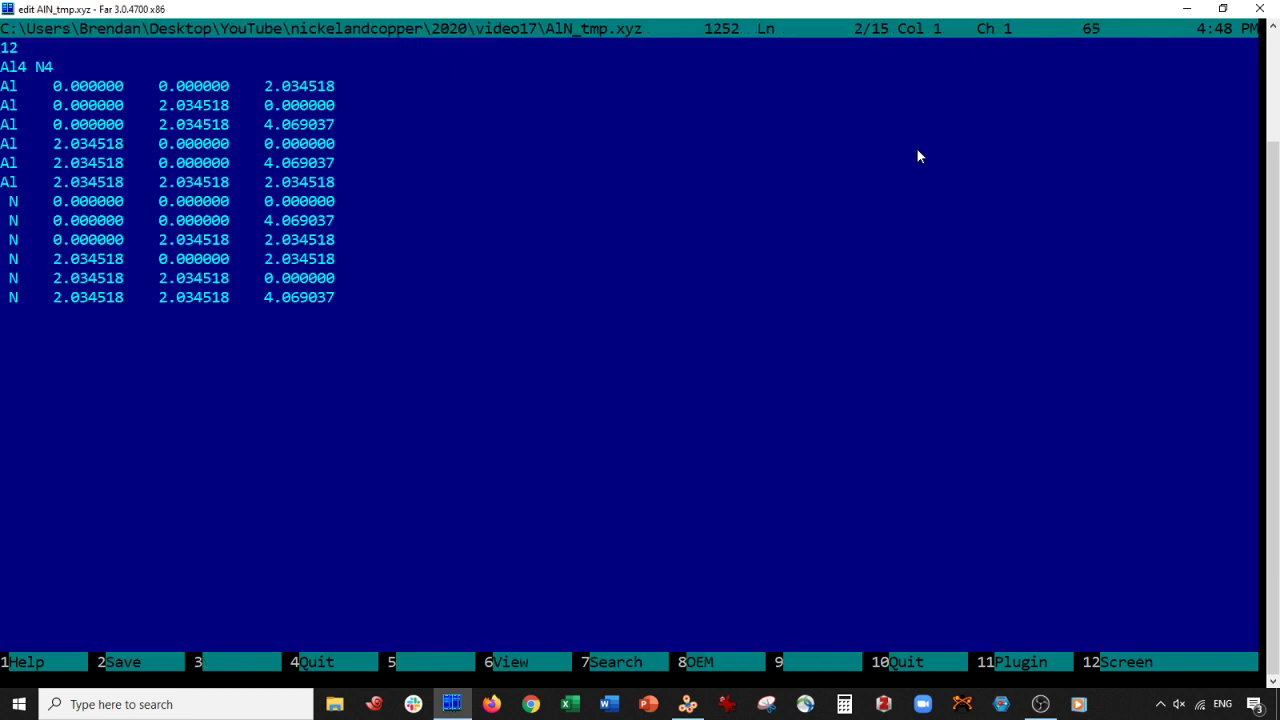
key(shift+Down)
key(shift+Down)
key(shift+Down)
key(shift+Down)
key(shift+Down)
key(shift+Down)
key(shift+Down)
key(shift+Down)
key(shift+Down)
key(shift+Down)
key(shift+Down)
key(shift+Down)
key(ctrl+c)
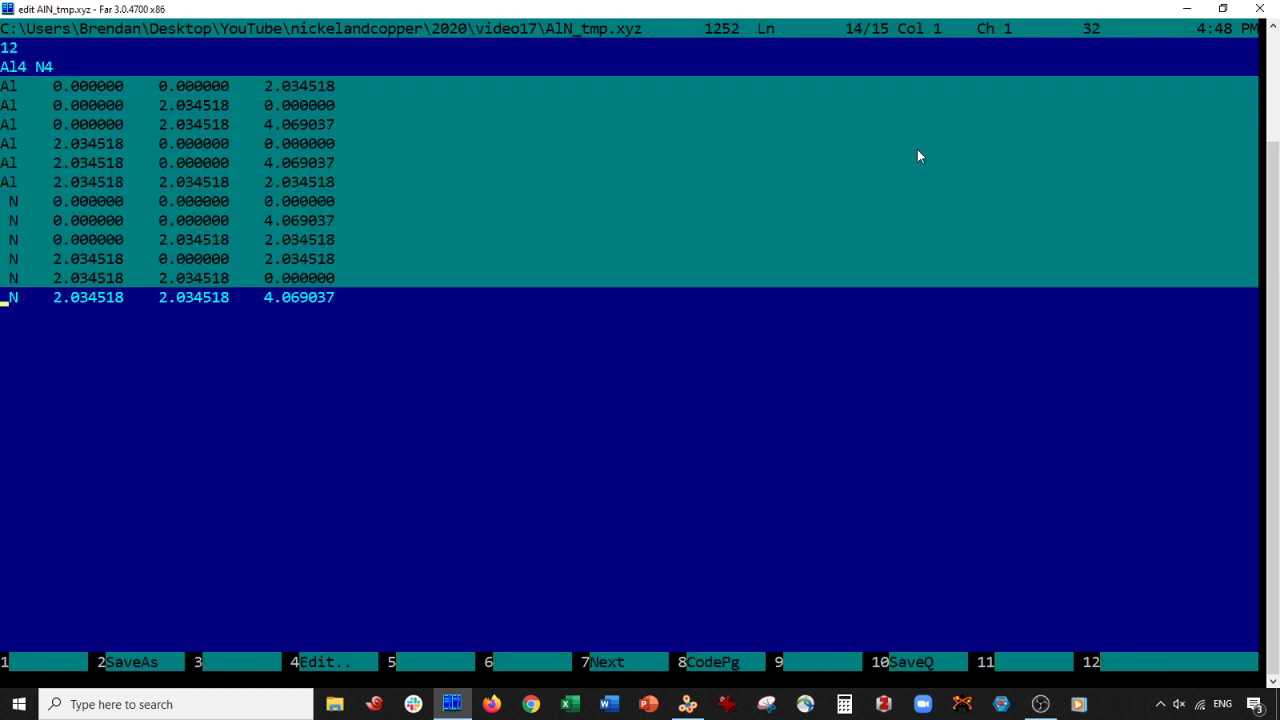
key(Escape)
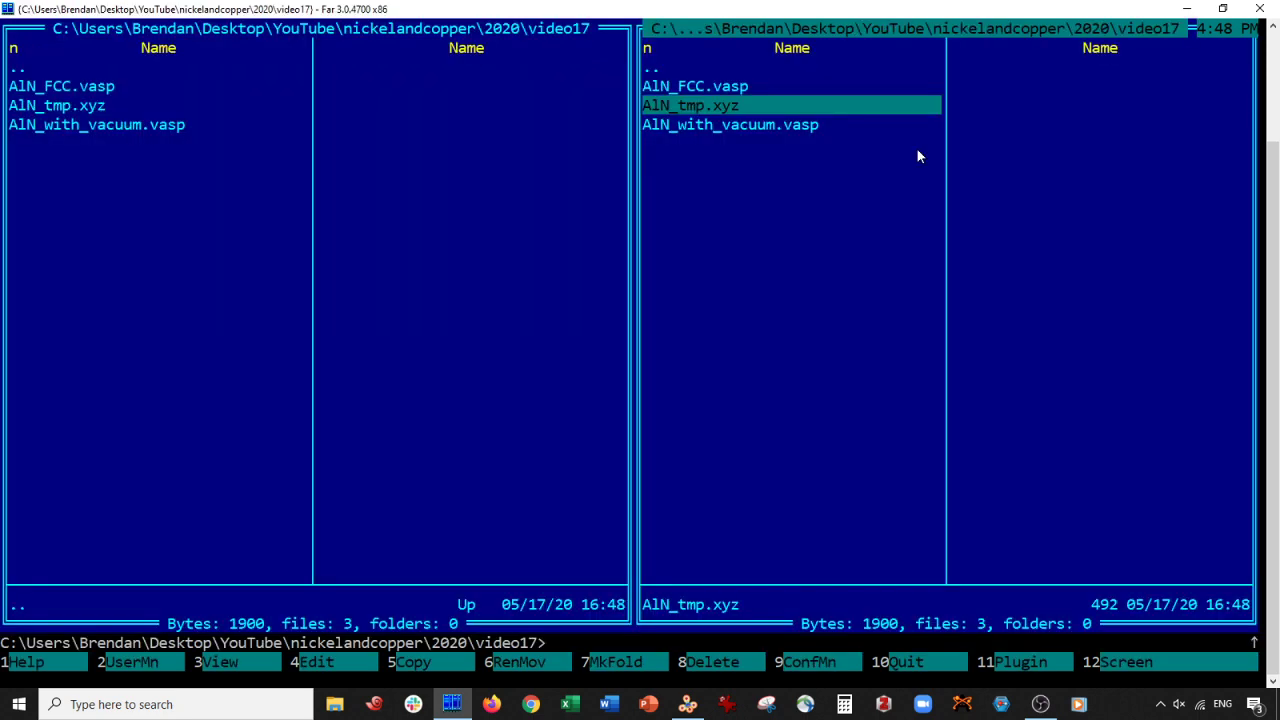
Step: Open AlN_with_vacuum.vasp for editing and replace all coordinate lines below Cartesian with the copied Al and N lines
key(Down)
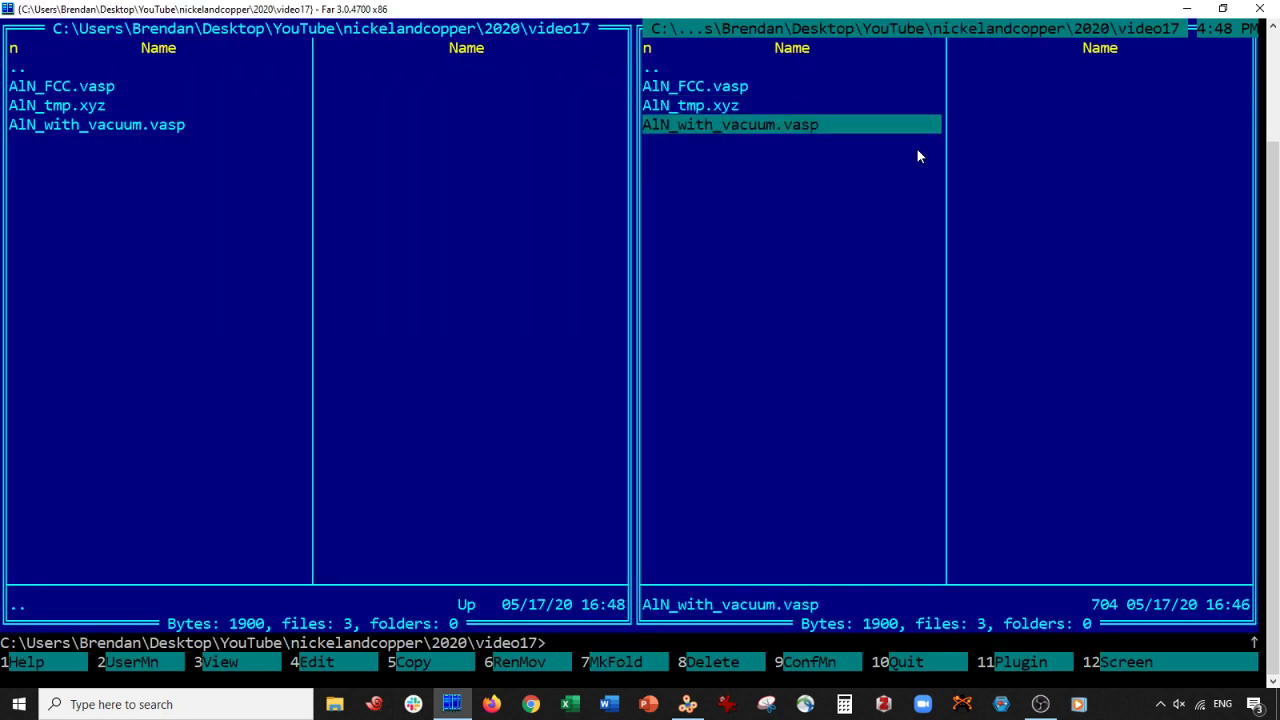
key(F4)
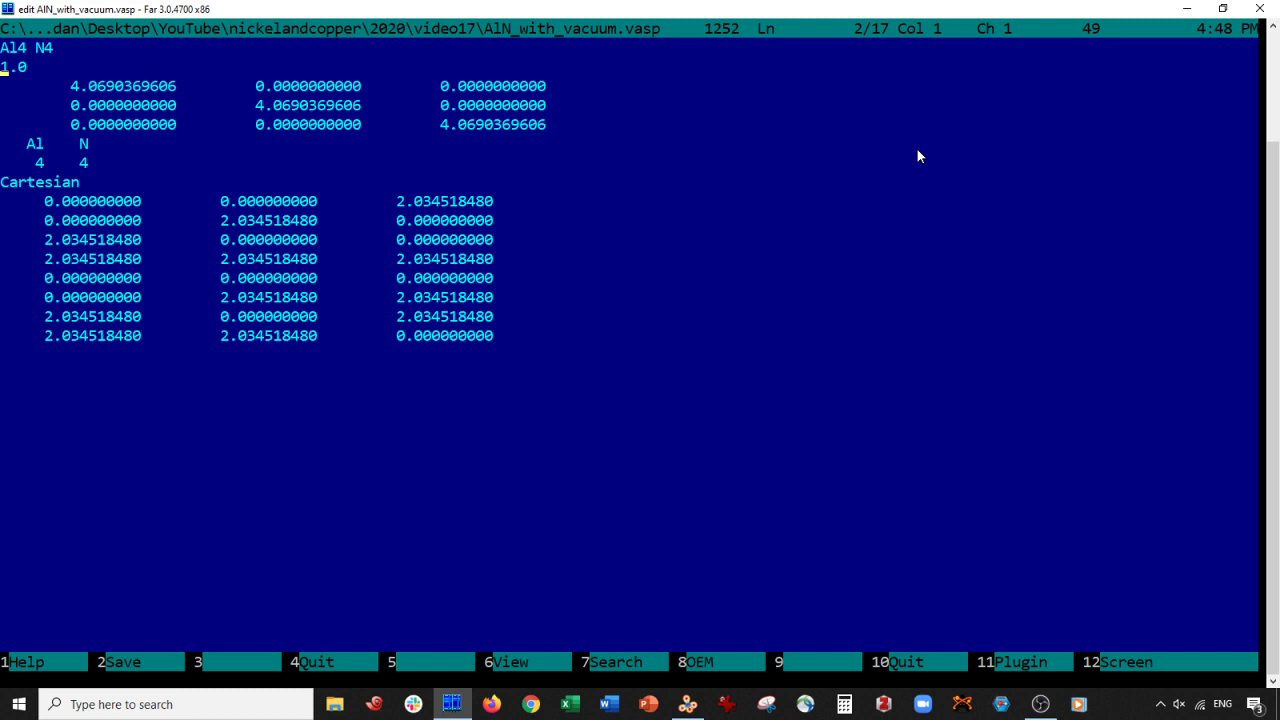
key(Down)
key(Down)
key(Down)
key(Down)
key(Down)
key(Down)
key(Down)
key(shift+Down)
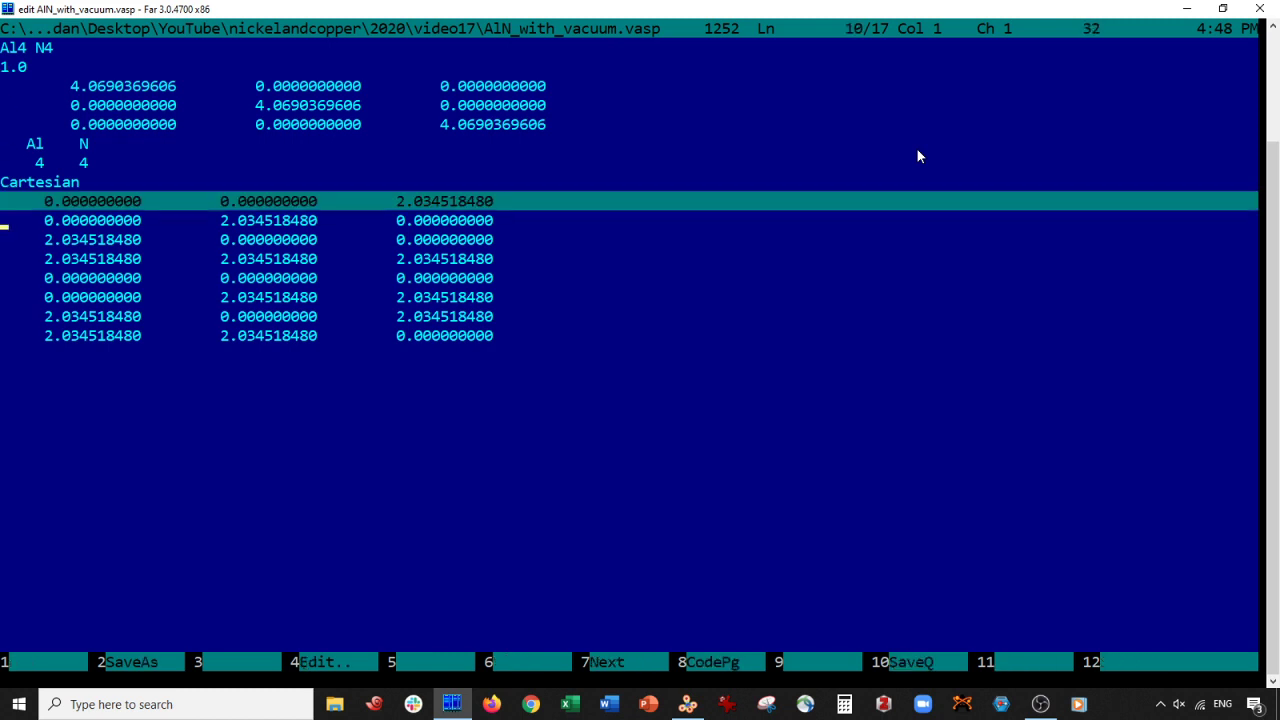
key(shift+Down)
key(shift+Down)
key(shift+Down)
key(shift+Down)
key(shift+Down)
key(shift+Down)
key(shift+Down)
key(shift+Down)
key(ctrl+v)
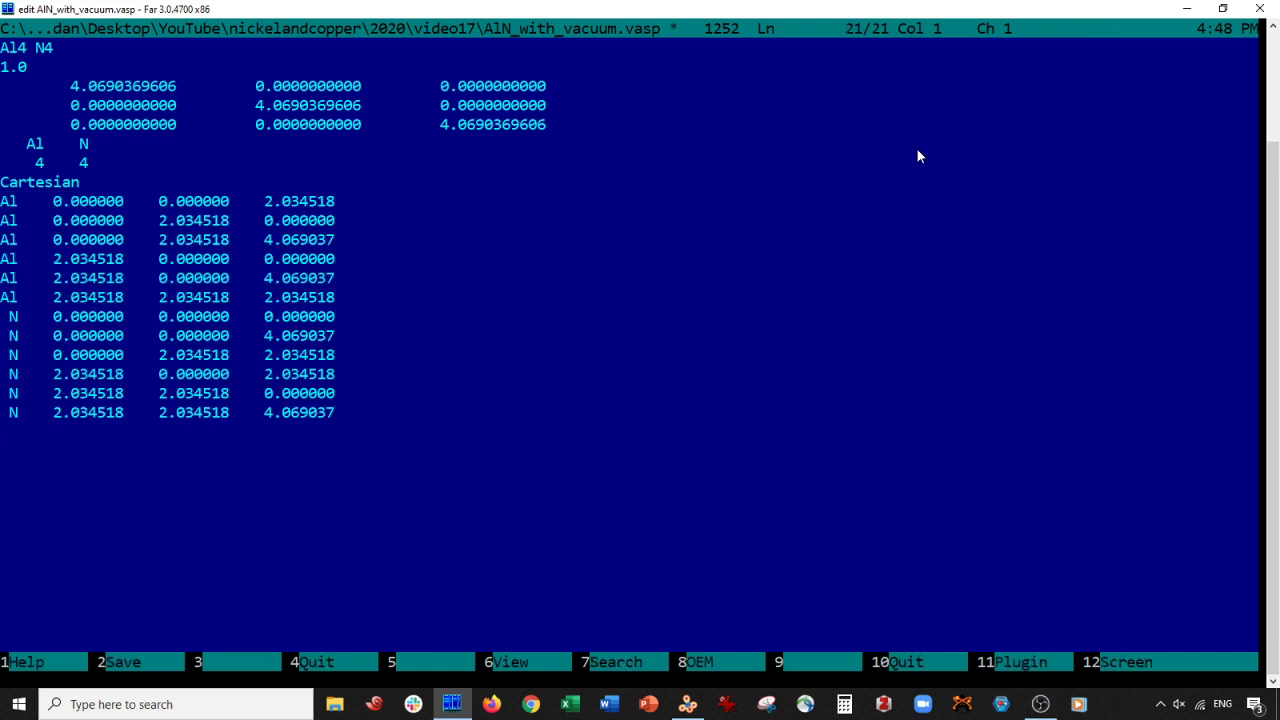
Step: Go through the pasted coordinate lines to count the Al and N atoms
key(Up)
key(Up)
key(Up)
key(Up)
key(Up)
key(Up)
key(Up)
key(Up)
key(Up)
key(Up)
key(Up)
key(Up)
key(Down)
key(Down)
key(Down)
key(Down)
key(Down)
key(Down)
key(Down)
key(Down)
key(Down)
key(Down)
Step: Change the file's title line to AlN_with_vacuum
click(28, 49)
key(Left)
key(Delete)
key(Delete)
key(Right)
text(_with_vacuu)
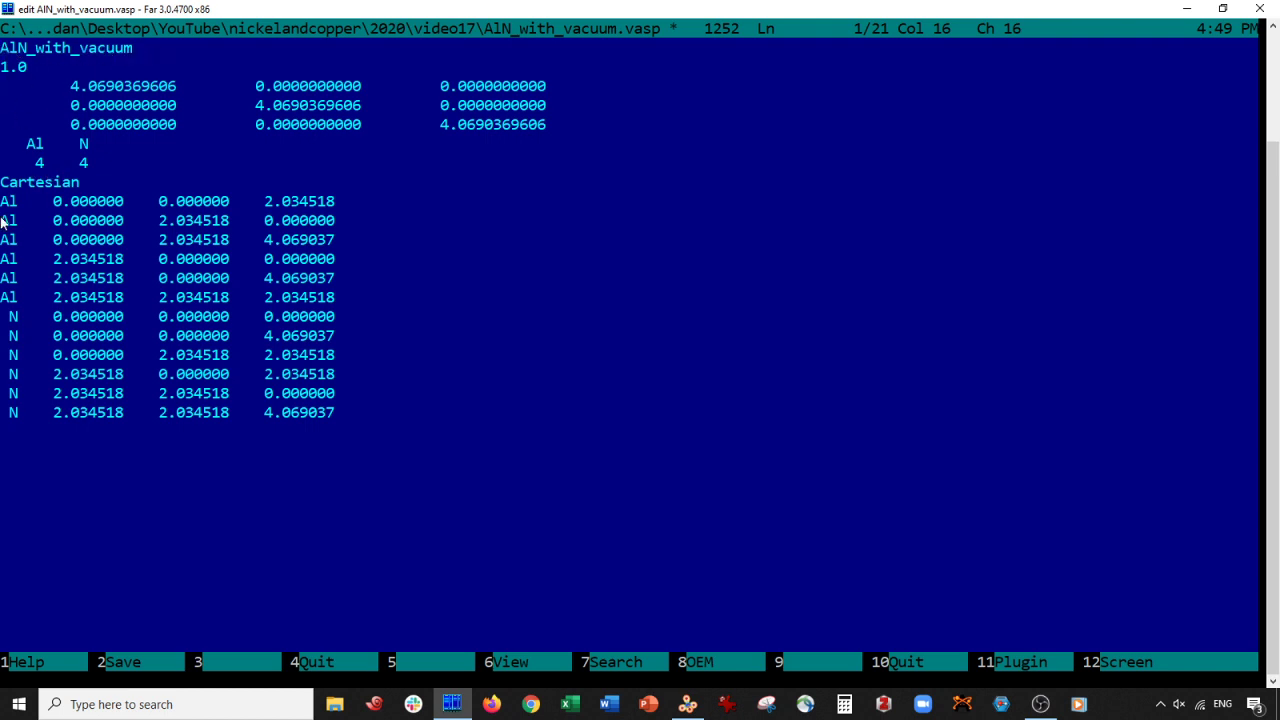
Step: Set the atom counts to 6 for Al and 6 for N
click(38, 168)
text(6)
key(Right)
key(Right)
key(Right)
key(Right)
key(Right)
key(BackSpace)
text(6)
Step: Delete the column of Al and N element labels from all the coordinate lines
click(20, 204)
key(Home)
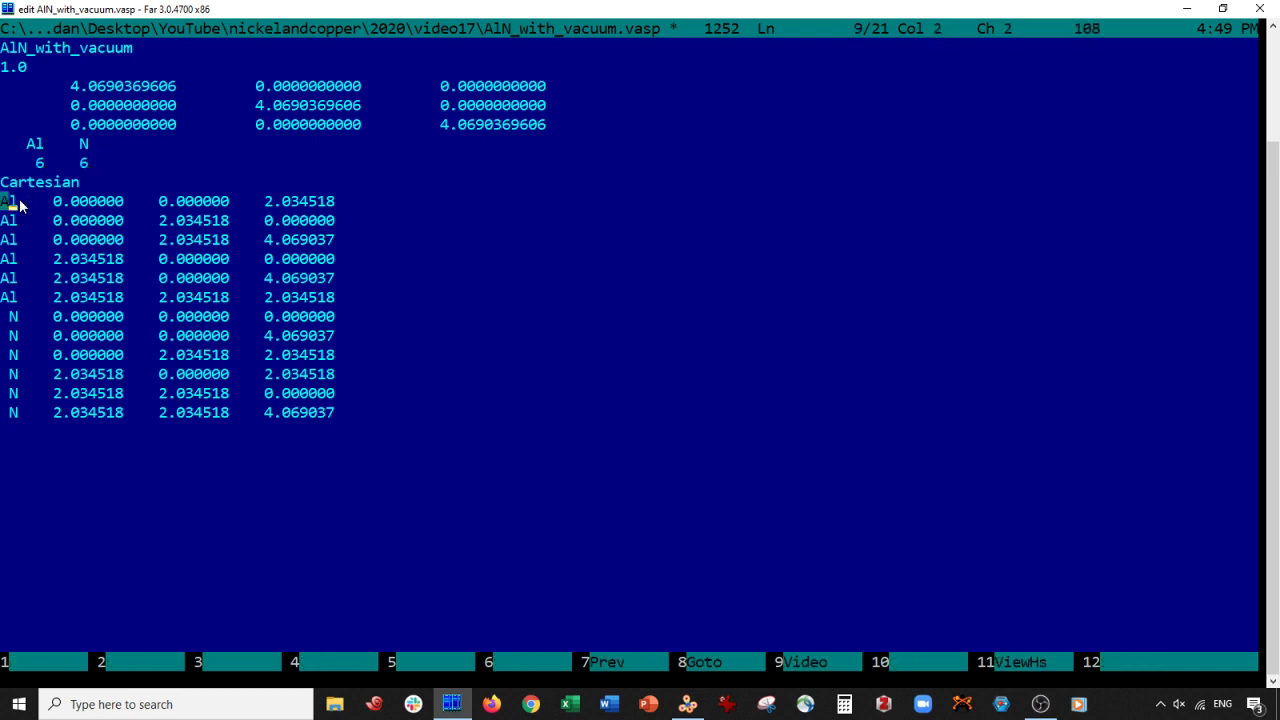
key(alt+shift+Right)
key(alt+shift+Right)
key(alt+shift+Right)
key(alt+shift+Down)
key(alt+shift+Down)
key(alt+shift+Down)
key(alt+shift+Down)
key(alt+shift+Down)
key(alt+shift+Down)
key(alt+shift+Down)
key(alt+shift+Down)
key(alt+shift+Down)
key(alt+shift+Down)
key(alt+shift+Down)
key(Delete)
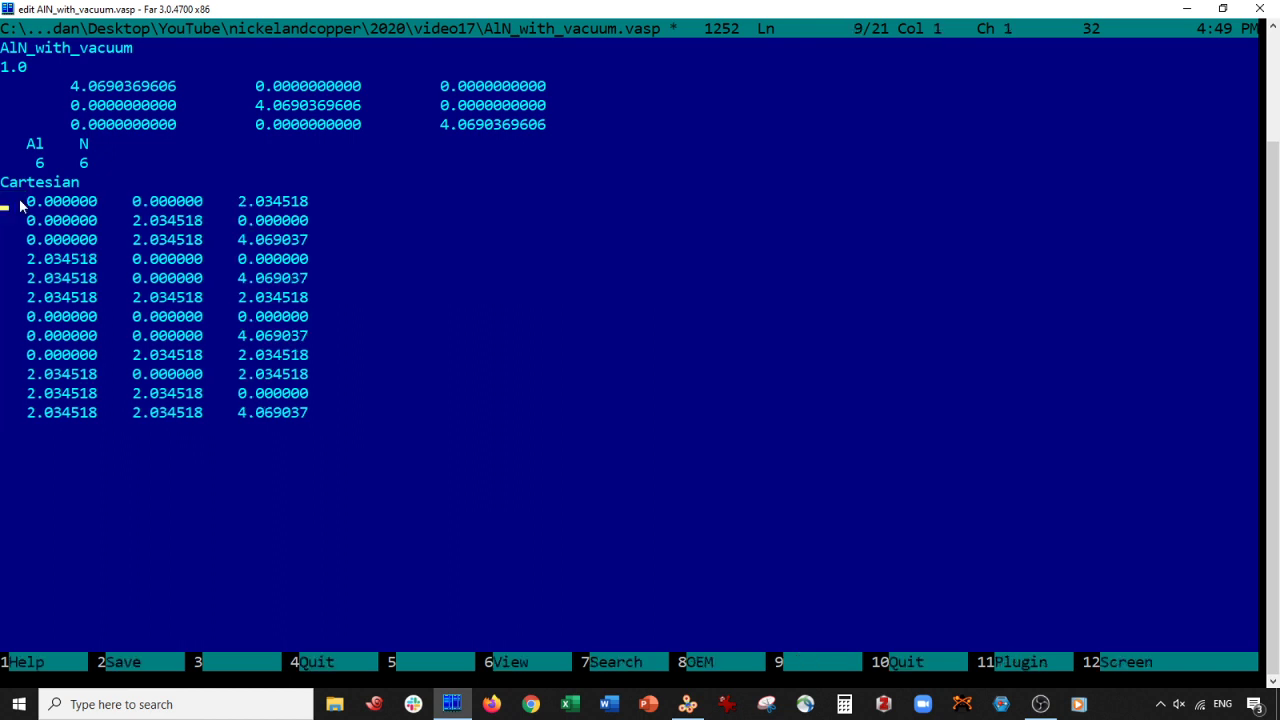
Step: Change the whole-number part of the third lattice vector's z component to 19, then save and close the file
click(435, 124)
key(Delete)
key(Delete)
text(19)
key(F2)
key(F10)
Step: Switch to VESTA, open AlN_with_vacuum.vasp and turn the structure to a side view
click(688, 704)
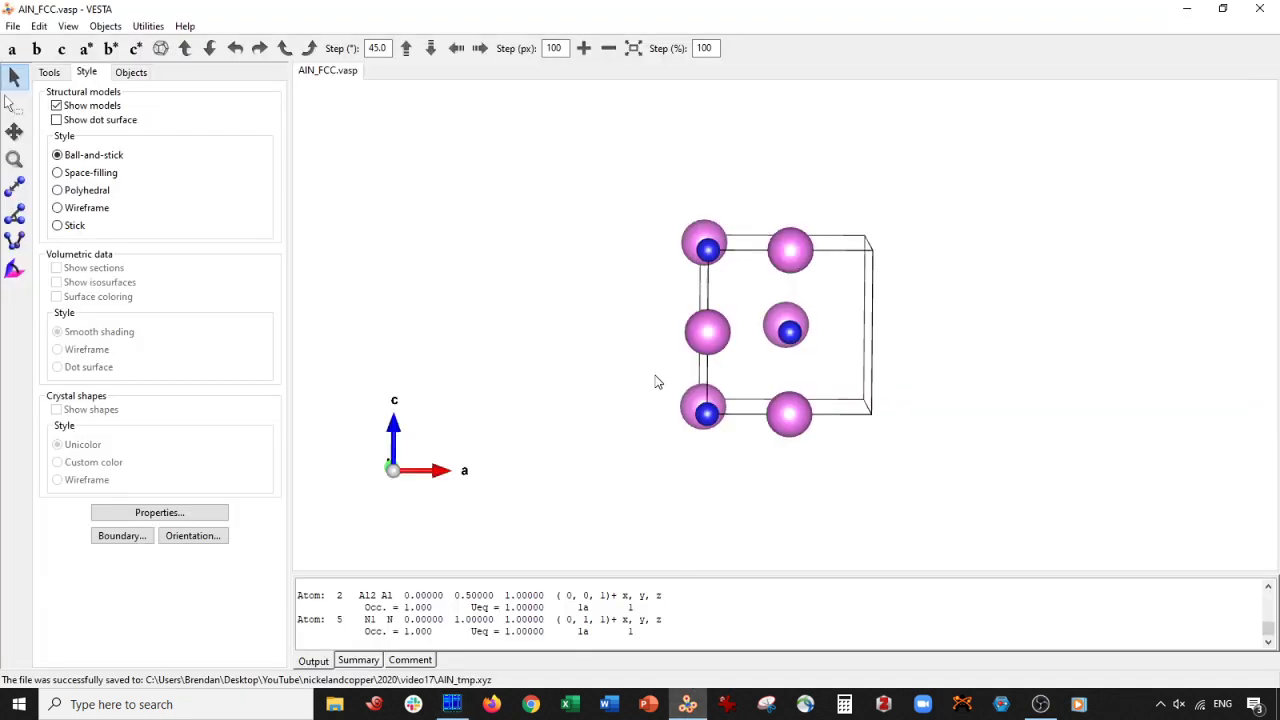
key(ctrl+o)
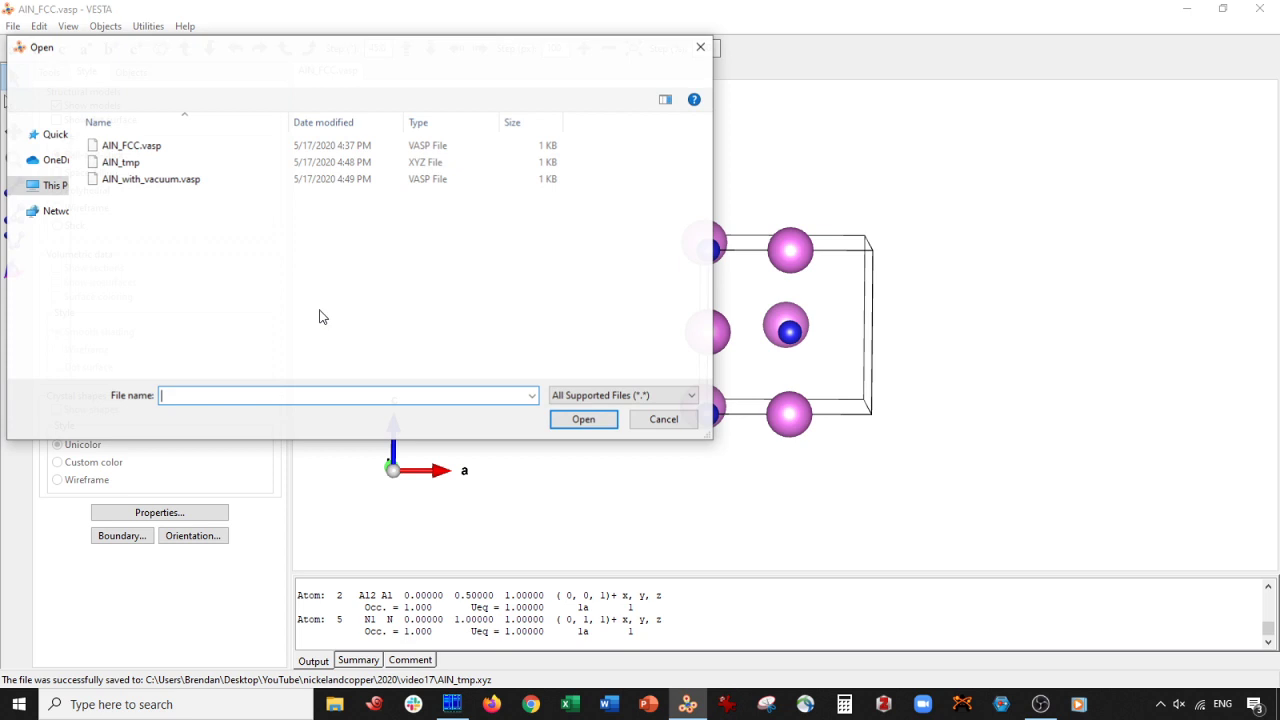
double_click(137, 182)
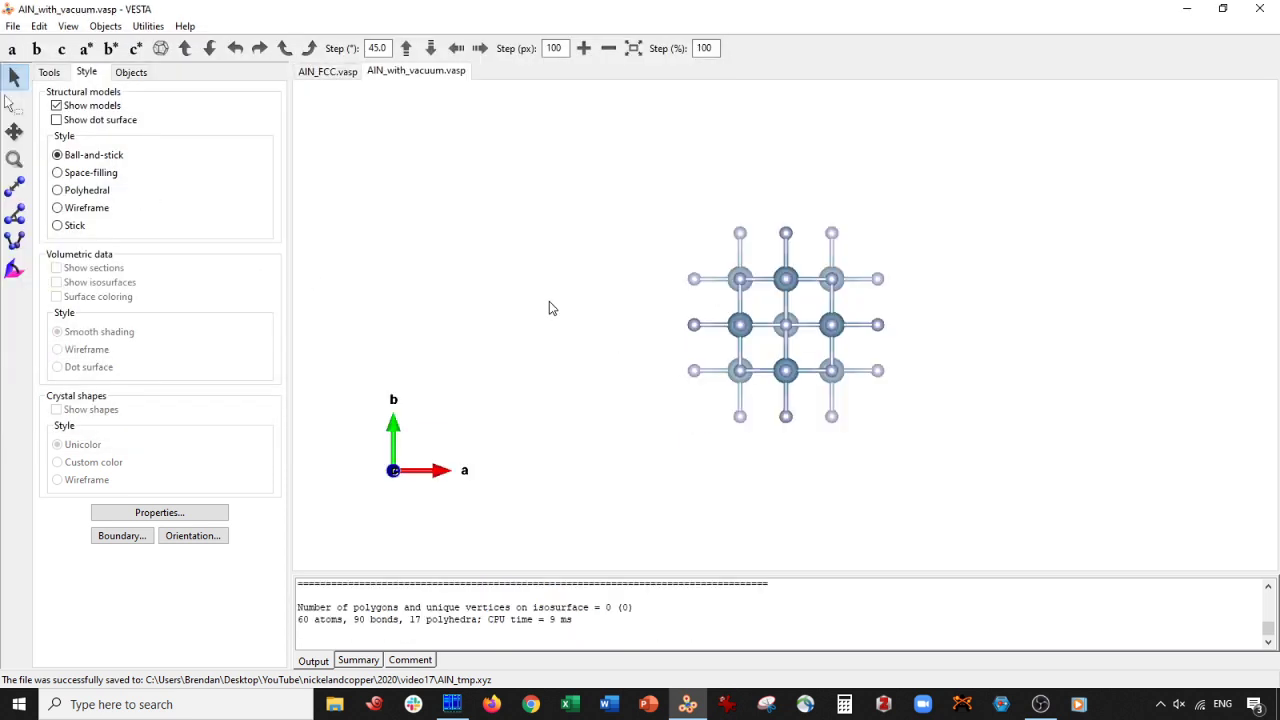
drag(551, 306, 643, 271)
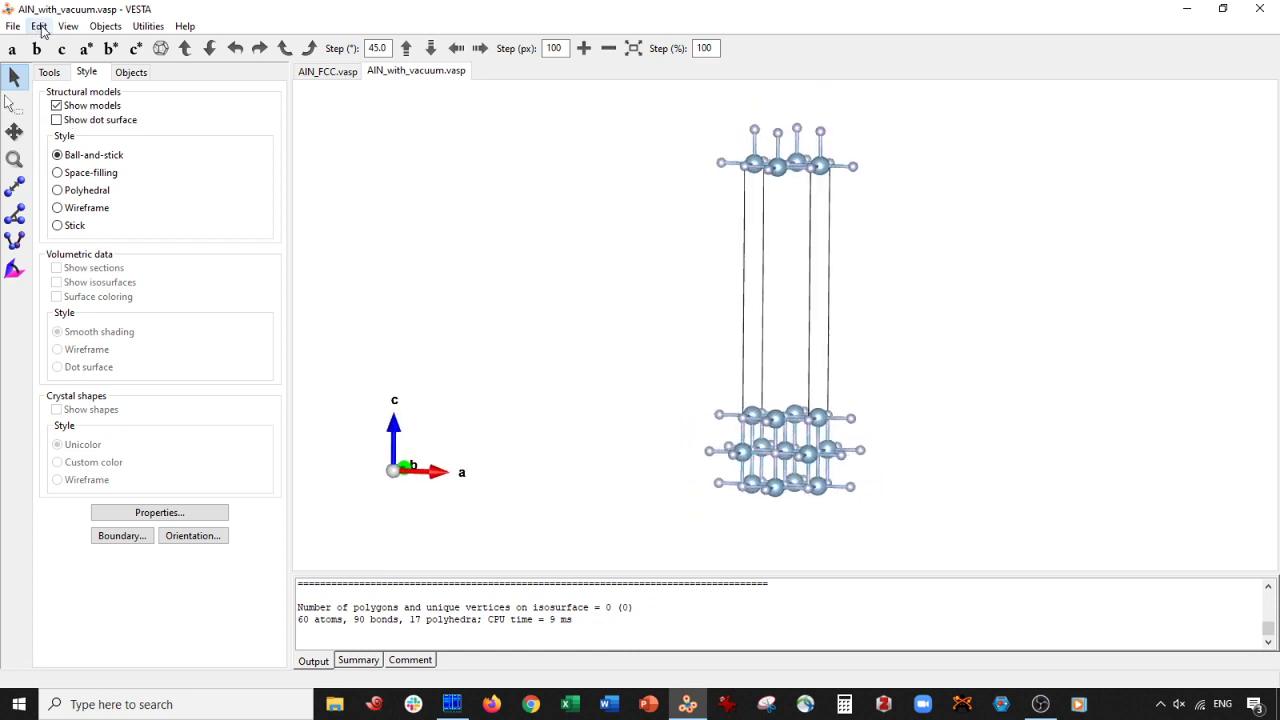
Step: Delete the Al–N bond definition from the structure and apply the change
click(40, 26)
click(60, 100)
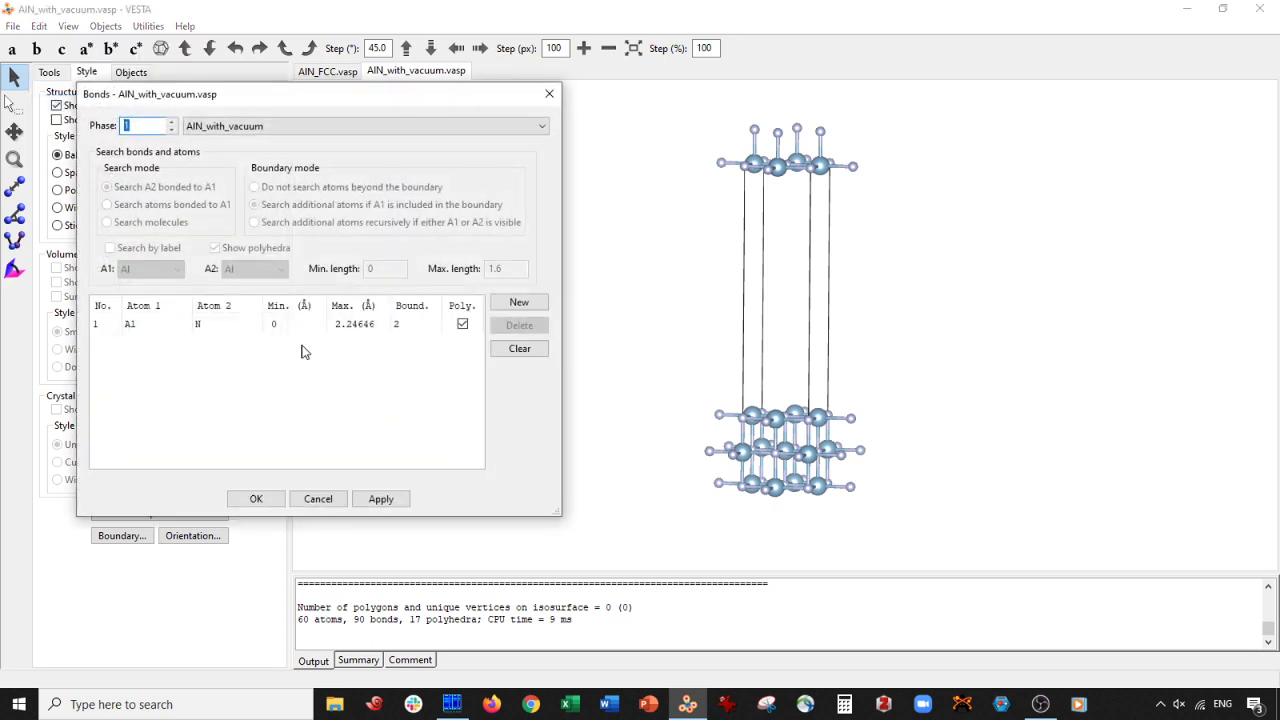
click(334, 326)
click(519, 325)
click(381, 499)
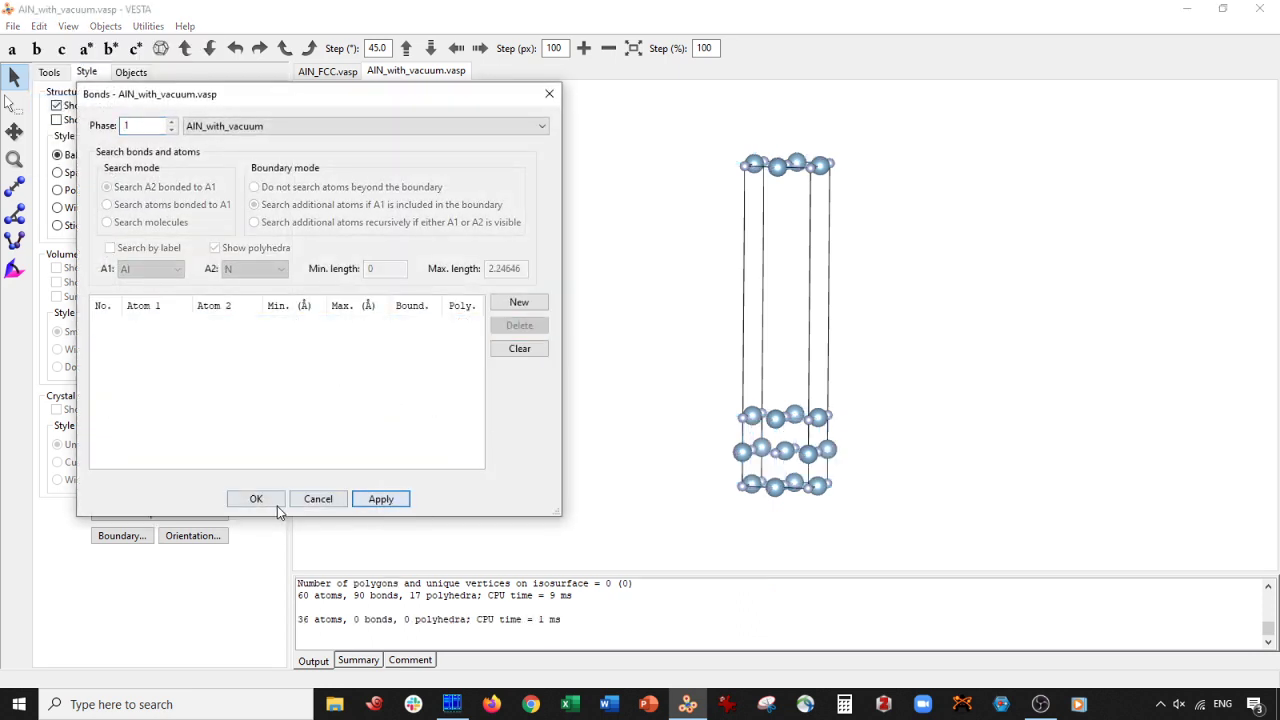
click(277, 506)
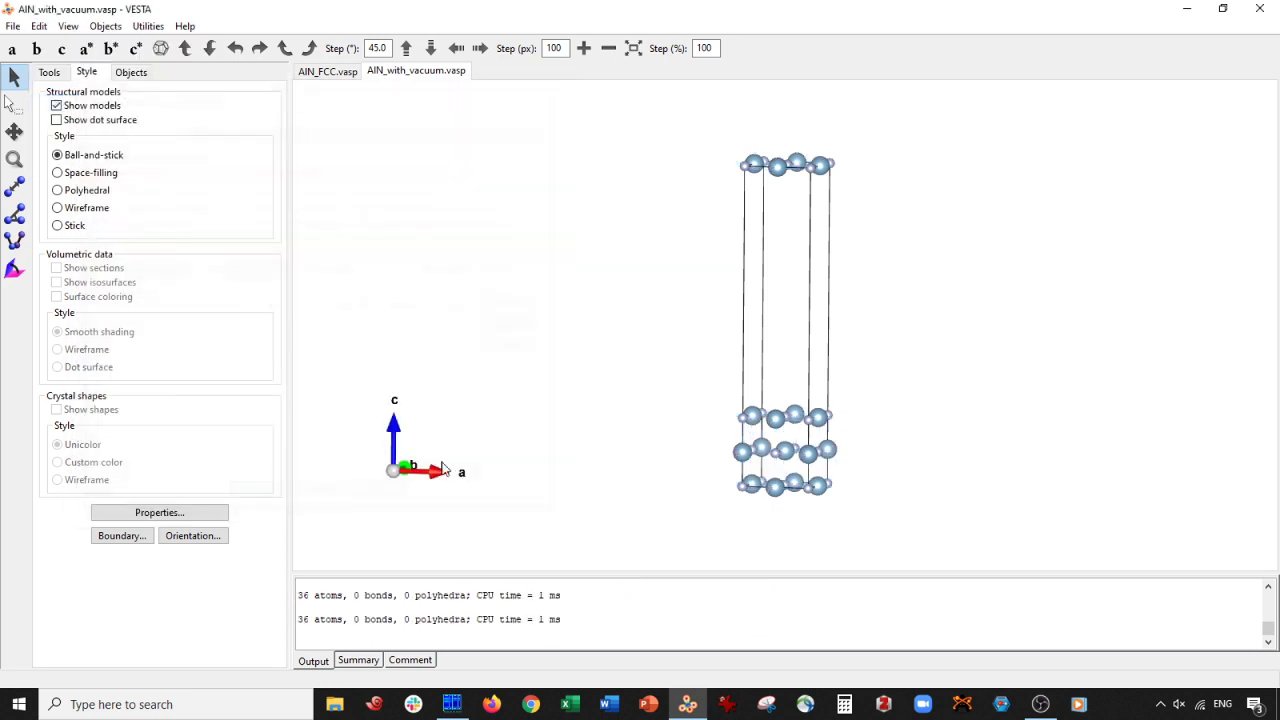
Step: Set the colour of the Al atoms to light magenta (255, 128, 255) in the atom properties
click(142, 518)
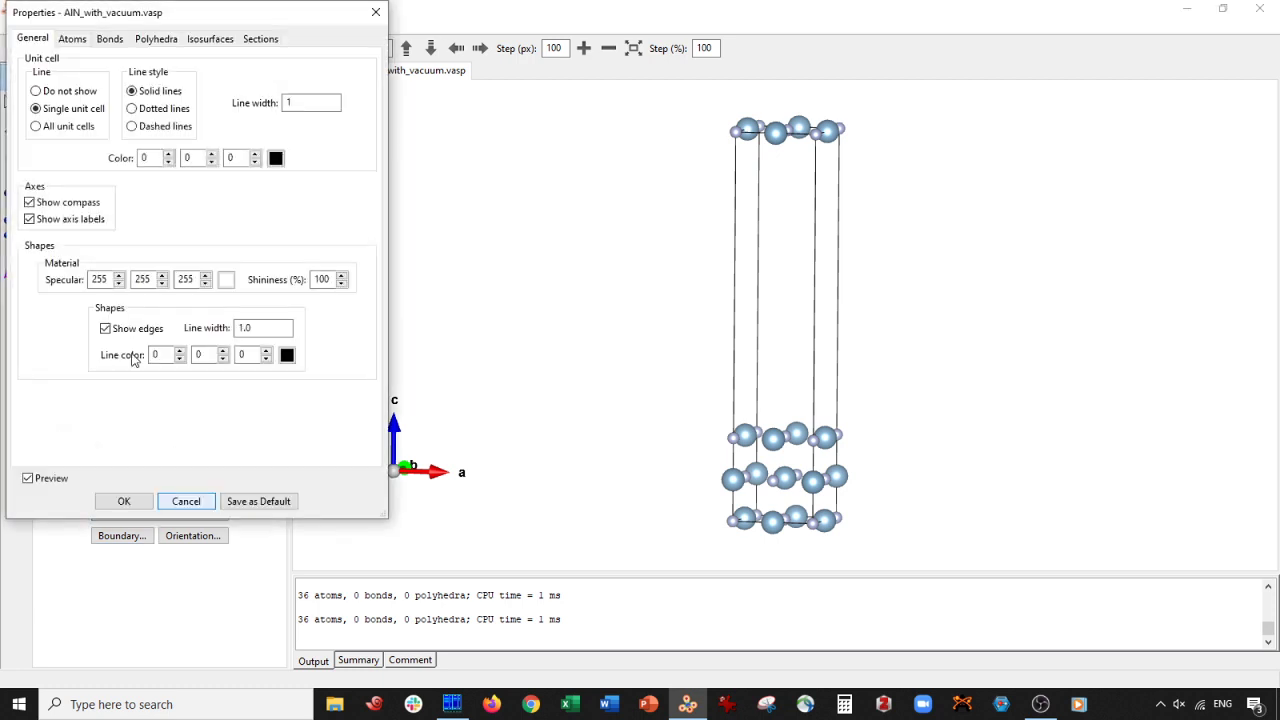
click(72, 38)
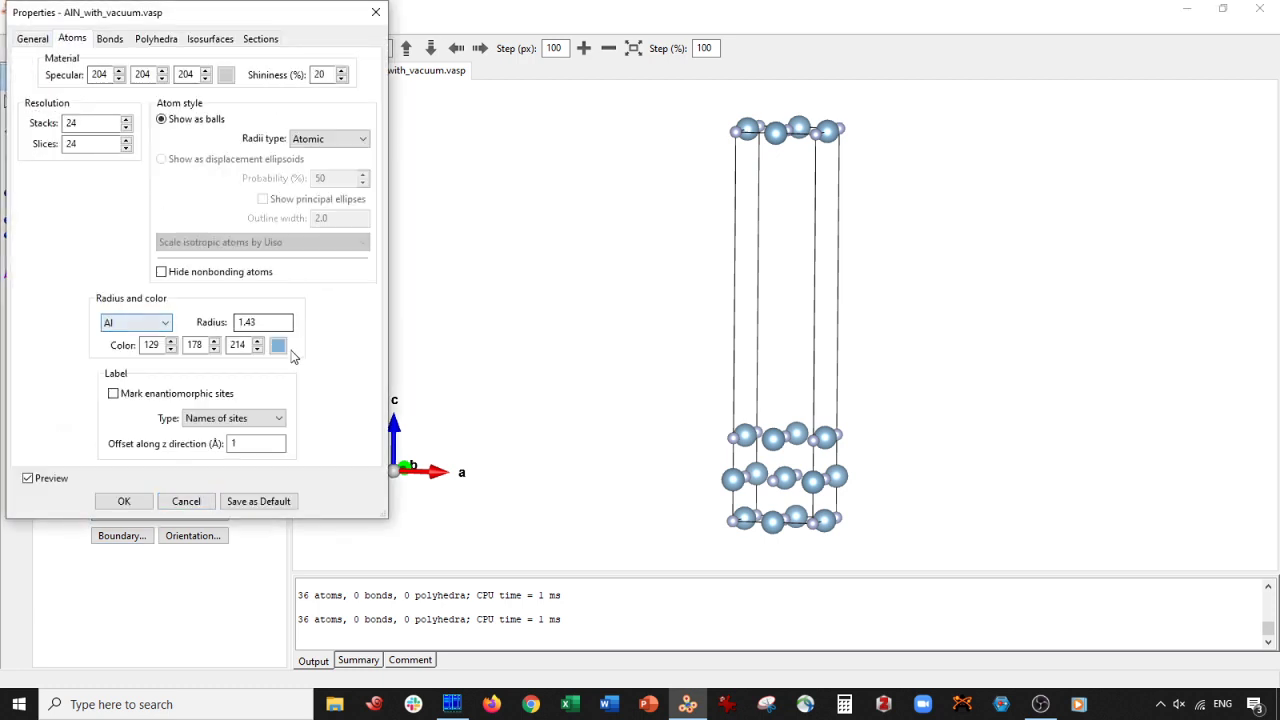
click(279, 346)
click(172, 72)
click(172, 90)
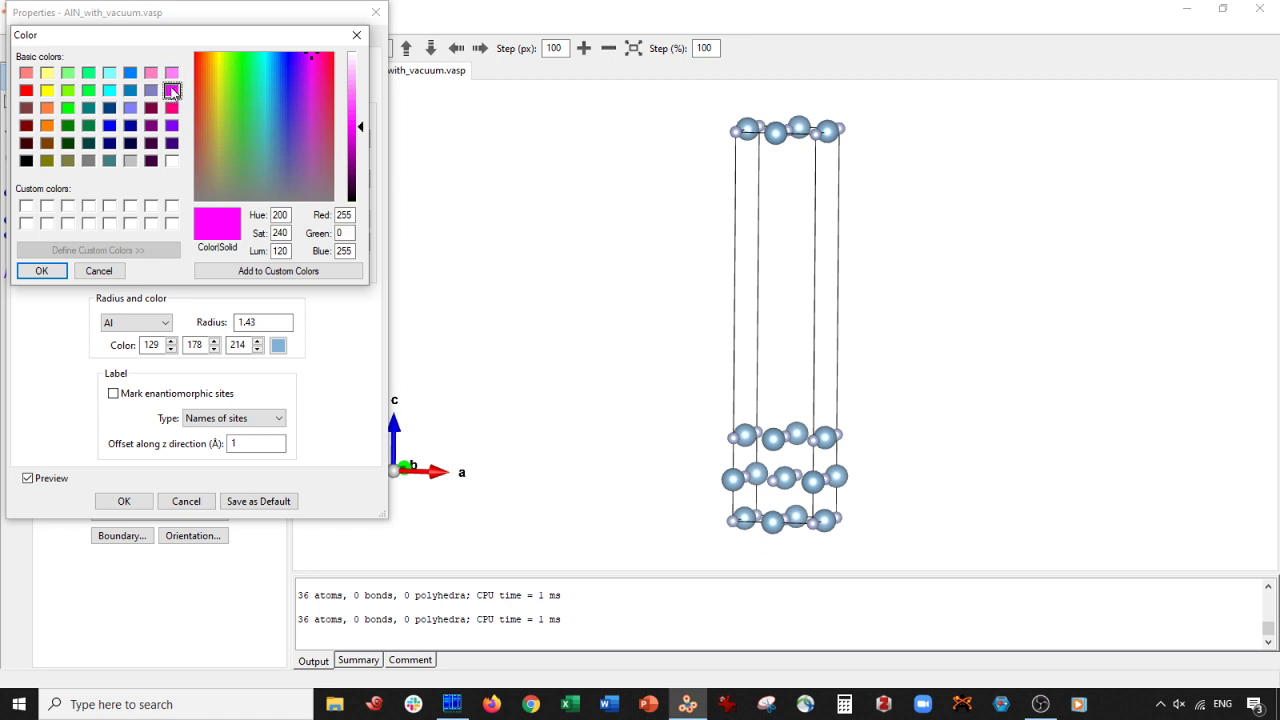
click(172, 72)
click(41, 271)
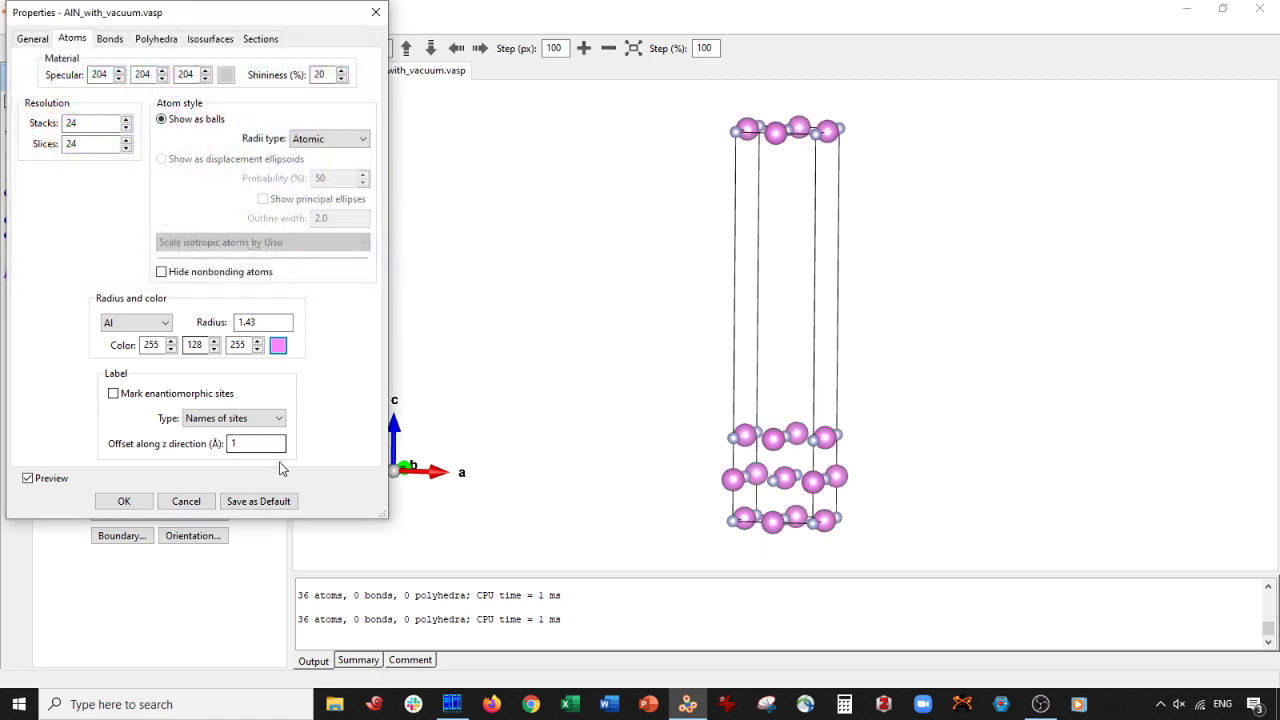
Step: Set the colour of the N atoms to blue (28, 28, 255) and accept the property changes
click(140, 322)
click(116, 352)
click(273, 344)
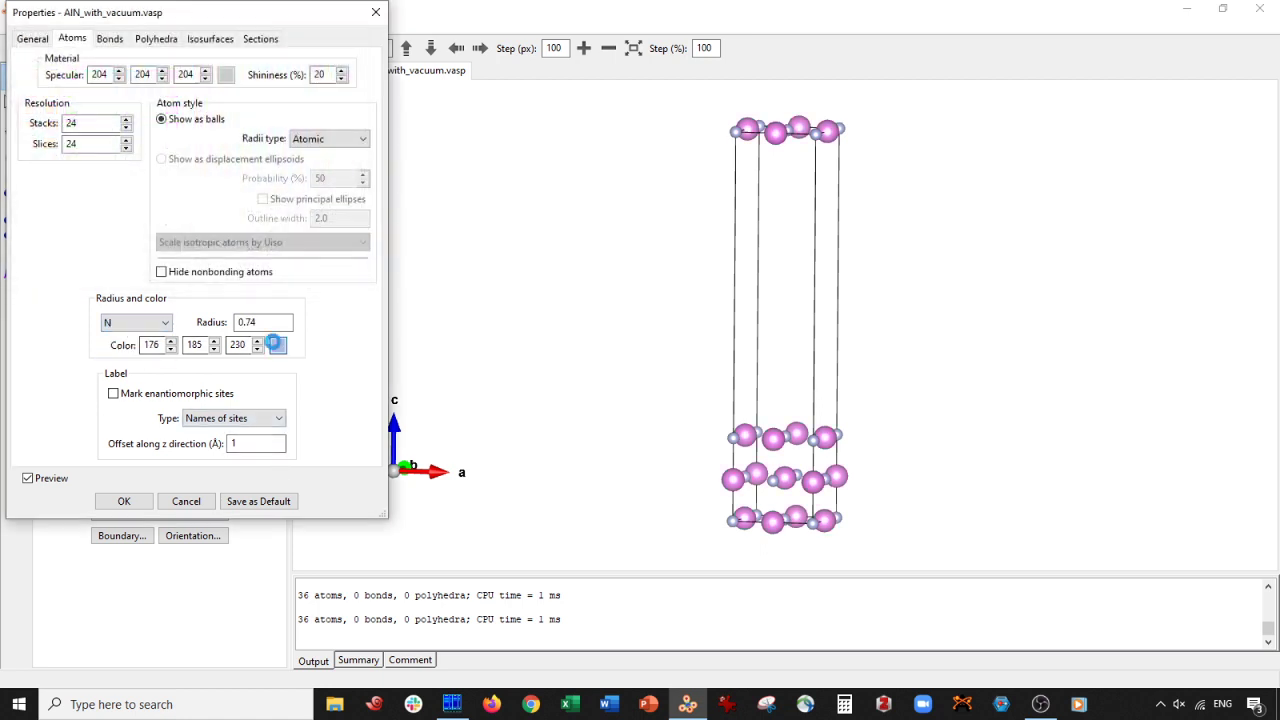
click(130, 125)
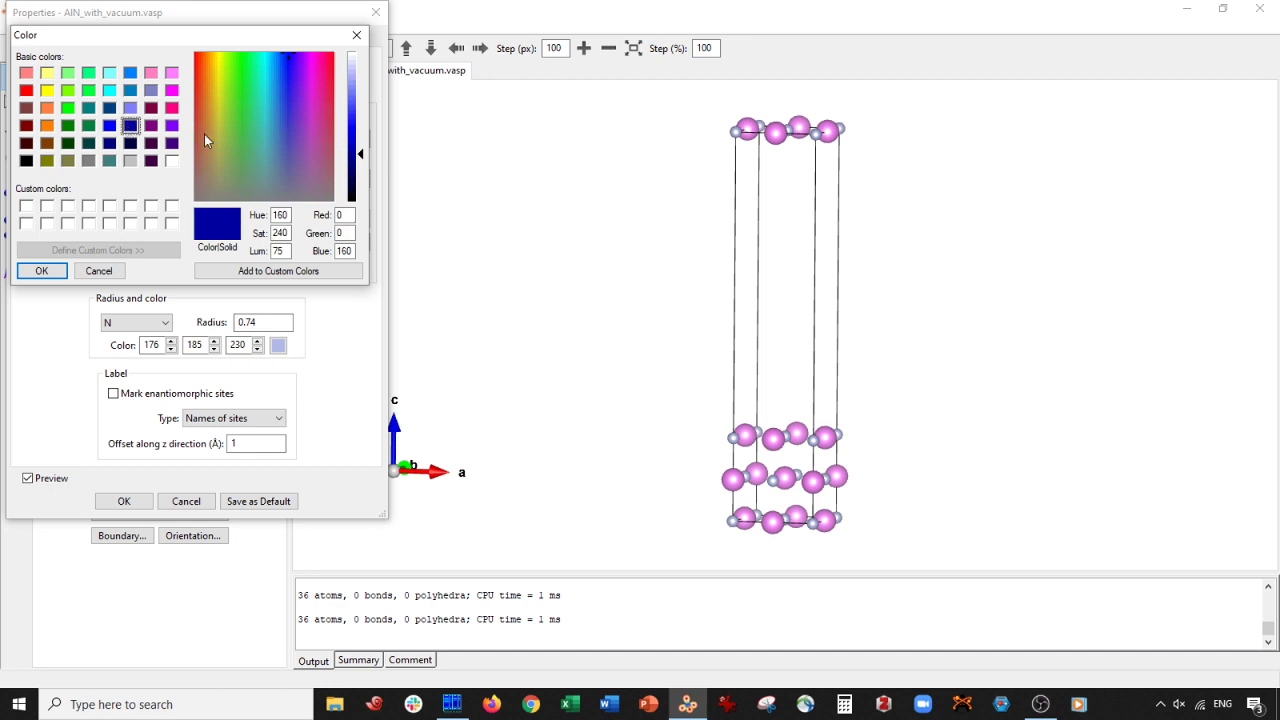
click(109, 125)
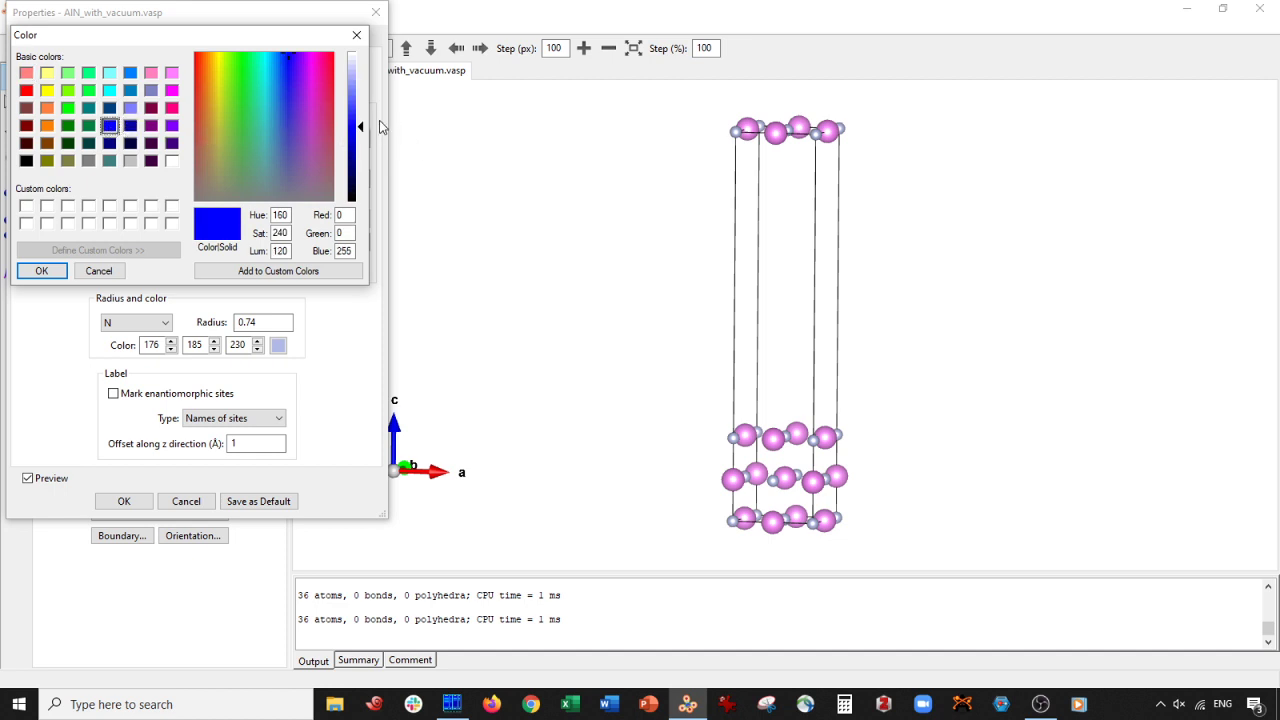
drag(362, 116, 360, 122)
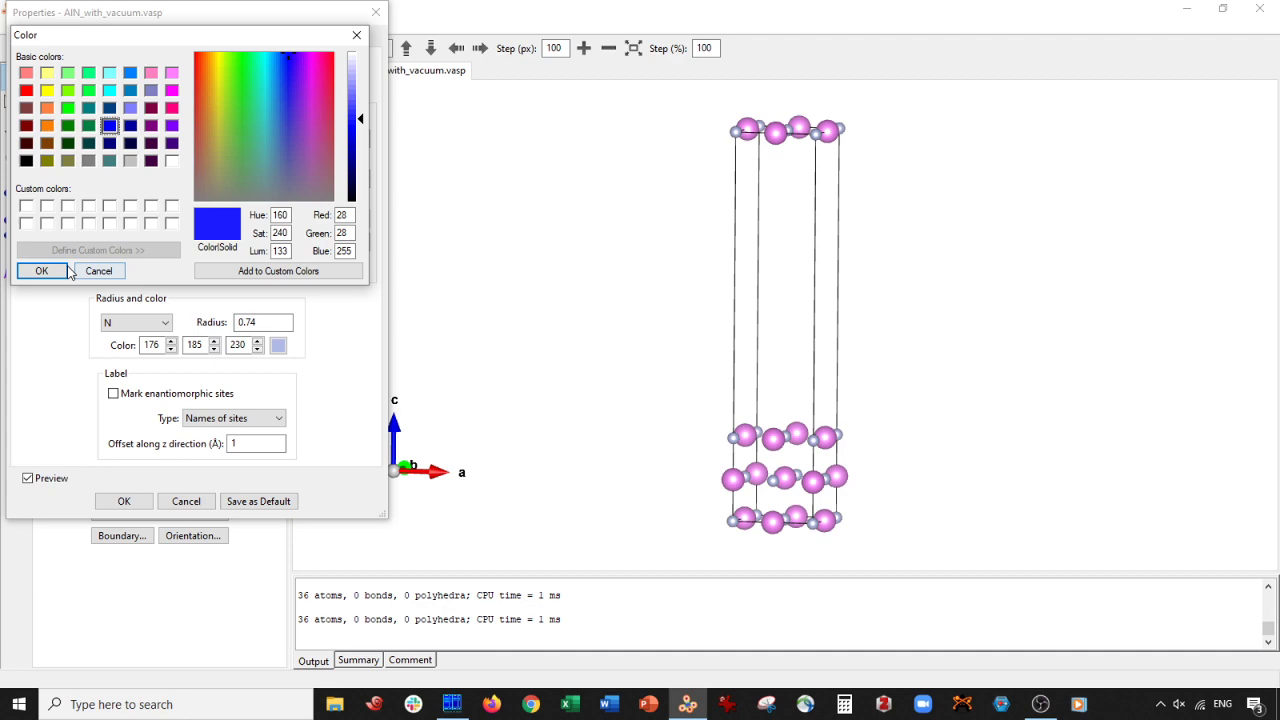
click(38, 271)
click(124, 502)
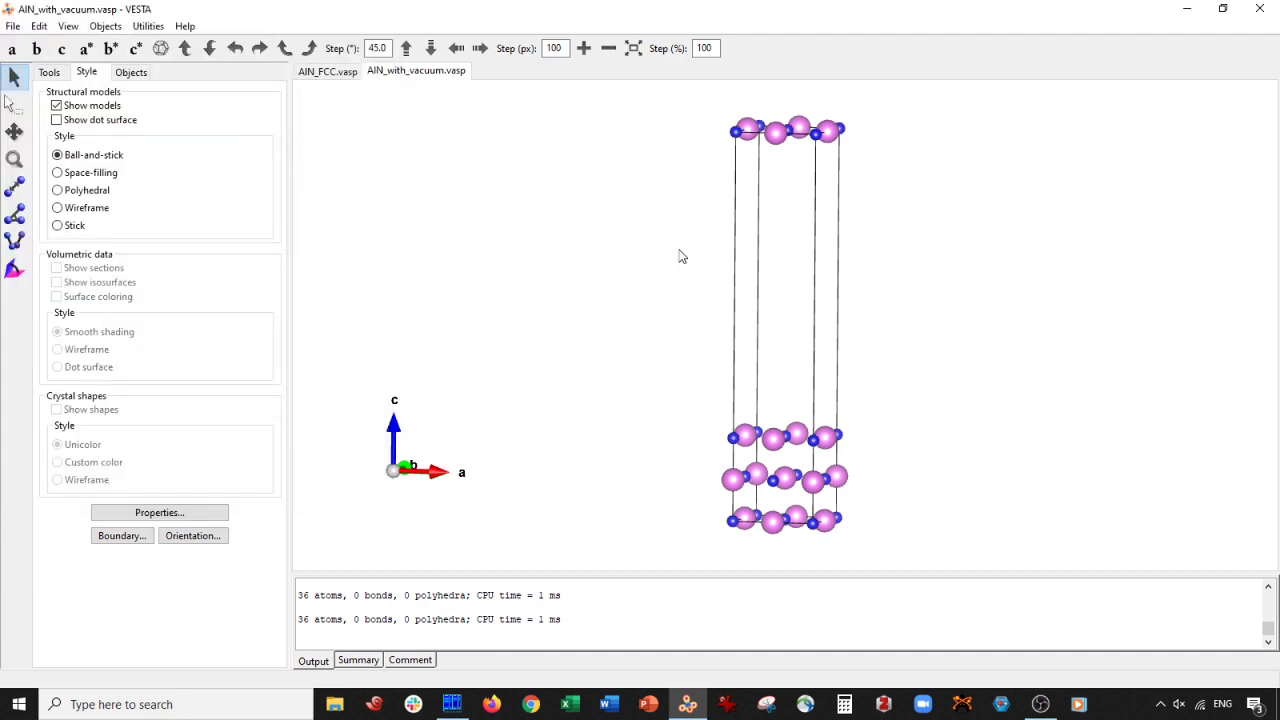
Step: Inspect the slab from several sides, box-selecting its uppermost atomic layer beneath the vacuum and clearing the selection
drag(671, 337, 502, 387)
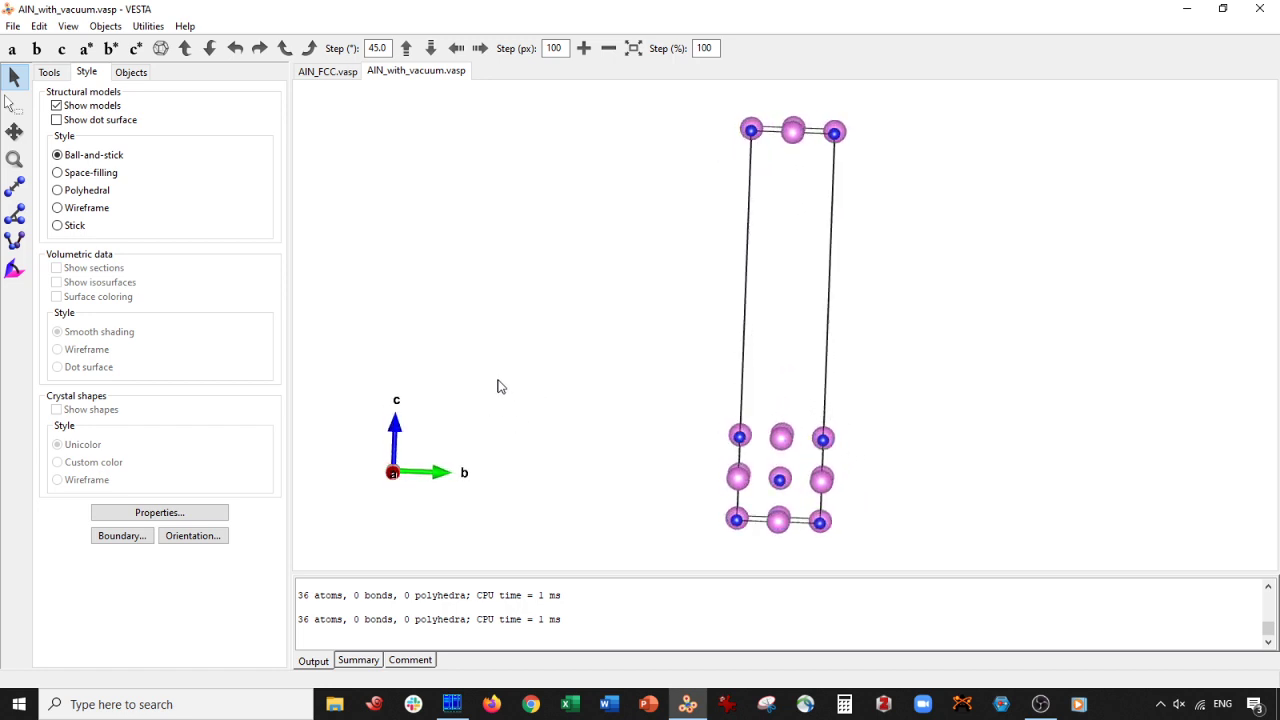
click(12, 103)
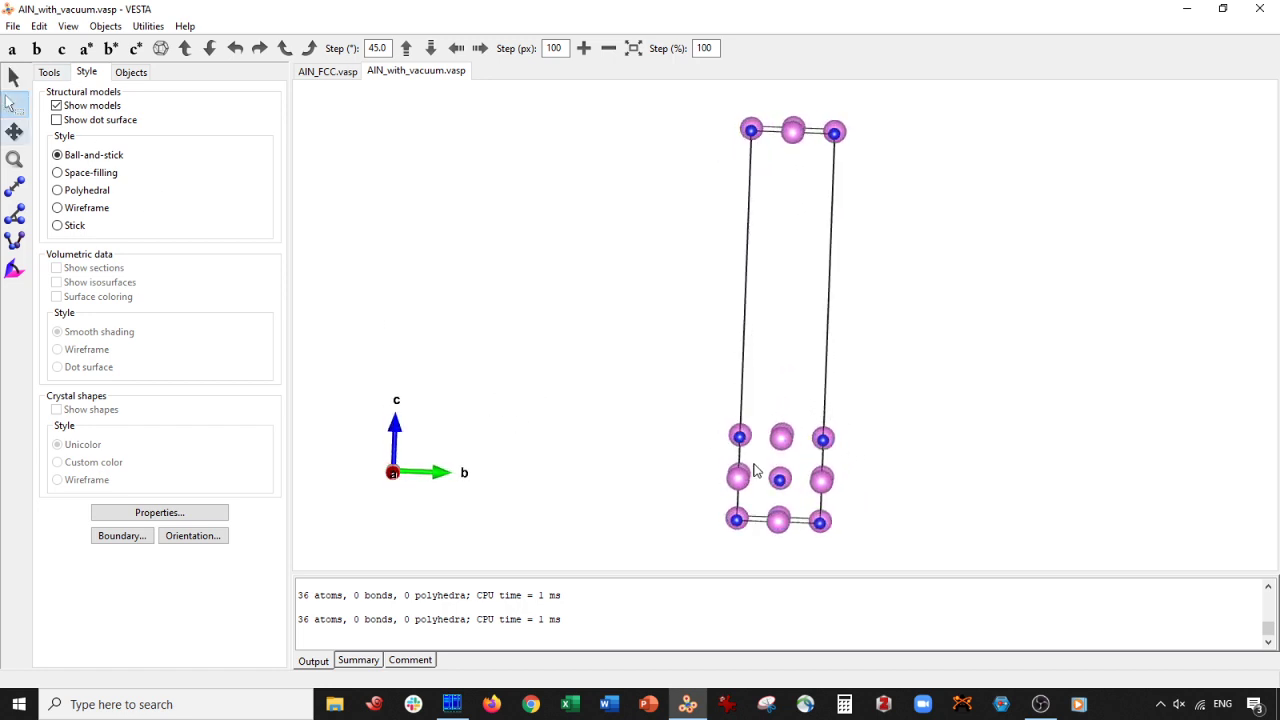
drag(684, 407, 868, 450)
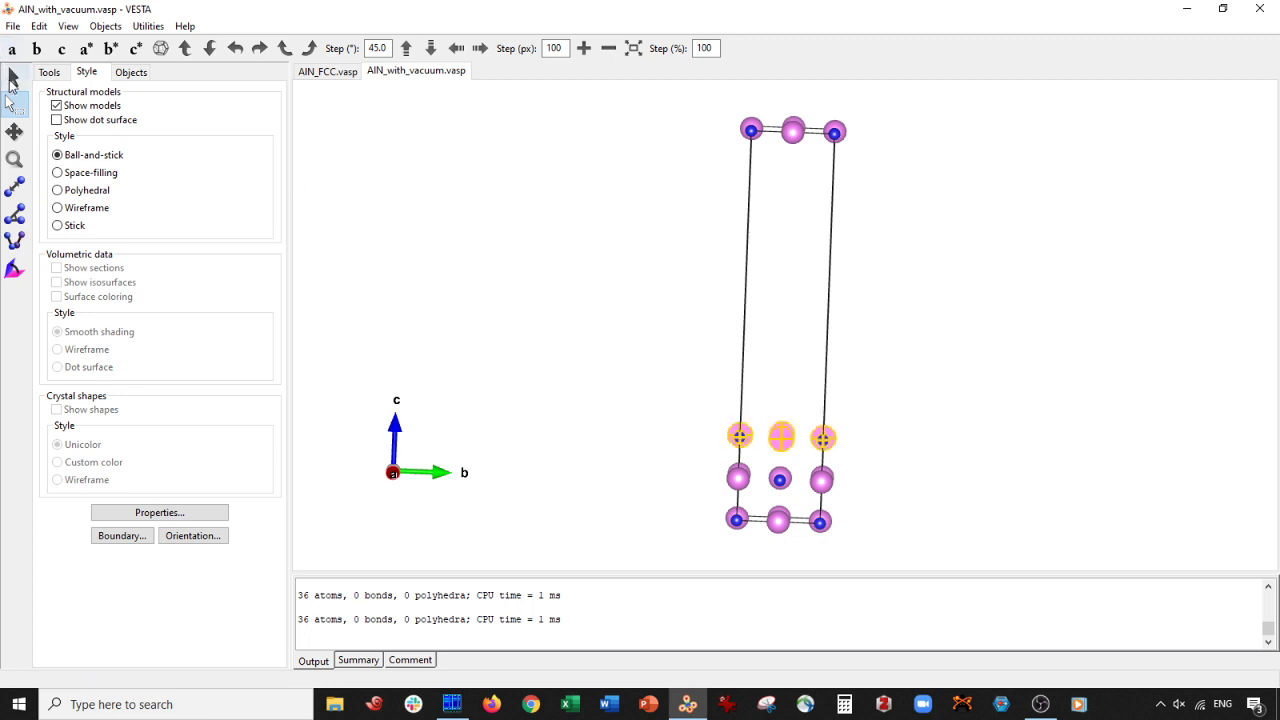
click(13, 77)
drag(655, 362, 584, 352)
click(14, 103)
click(13, 78)
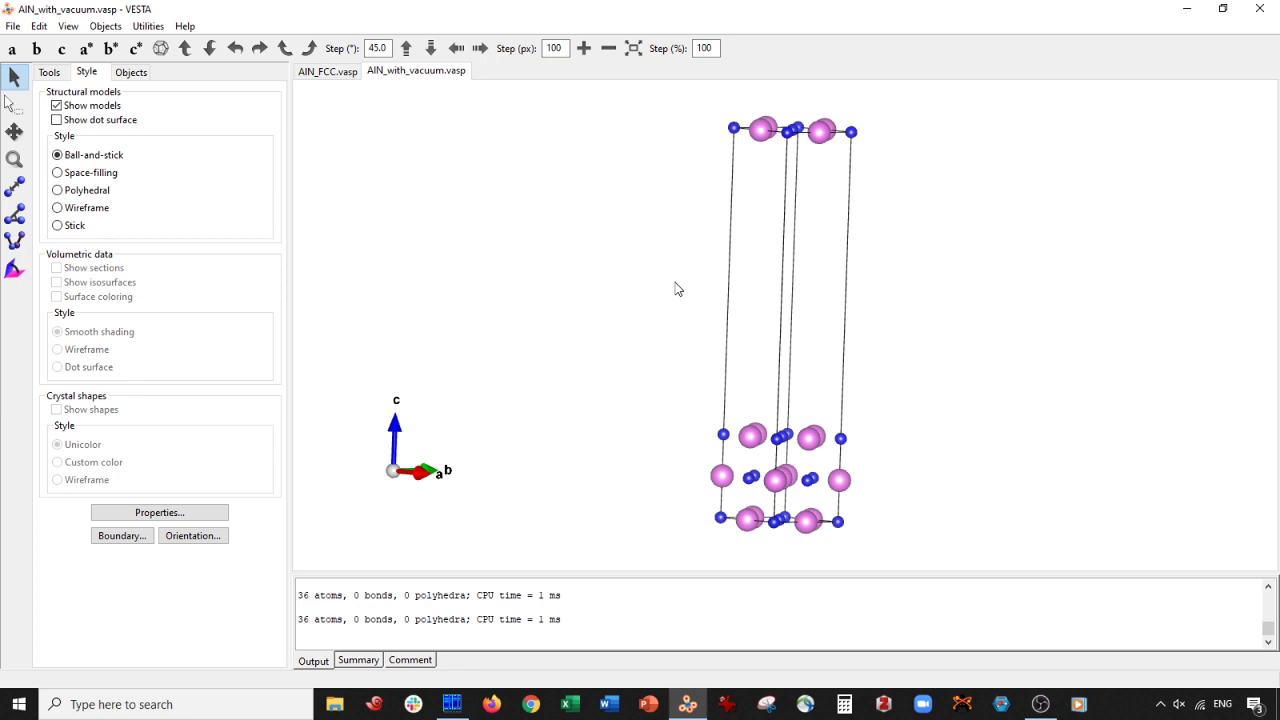
drag(677, 289, 560, 320)
Step: Open the structure parameters for editing and select the front corner Al atom in the slab's middle layer to read its coordinates
click(39, 26)
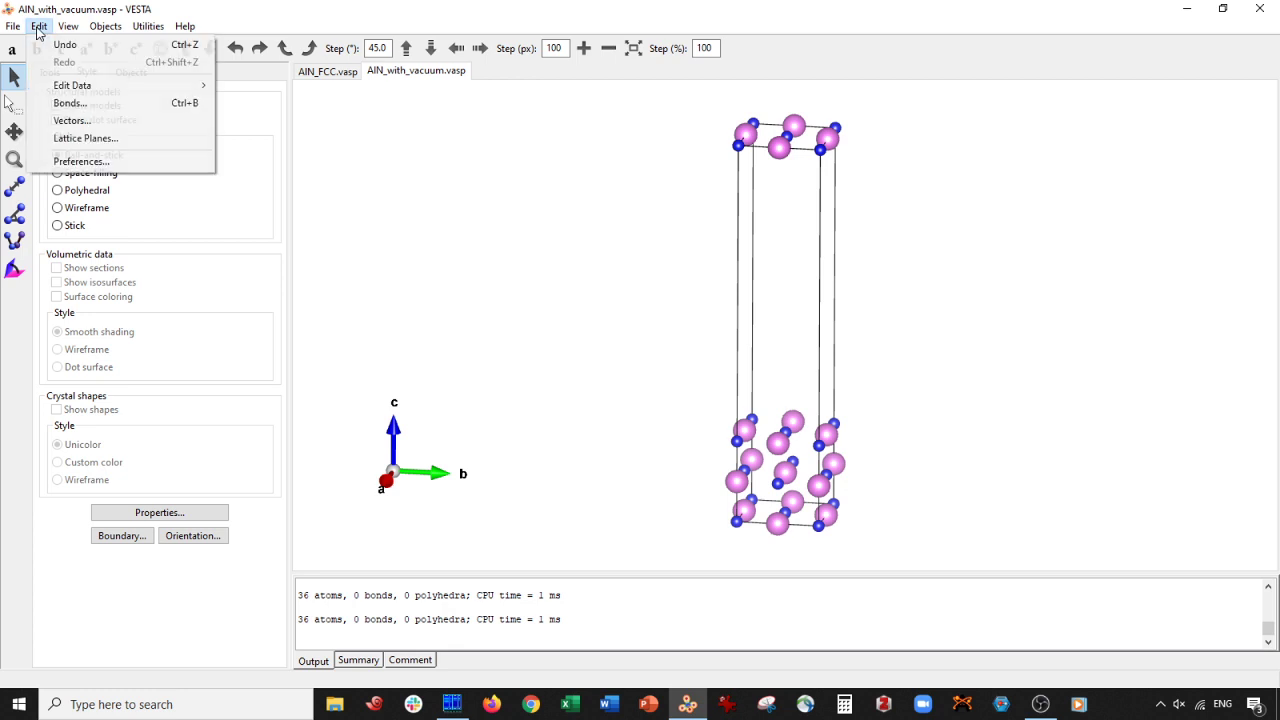
mouse_move(60, 86)
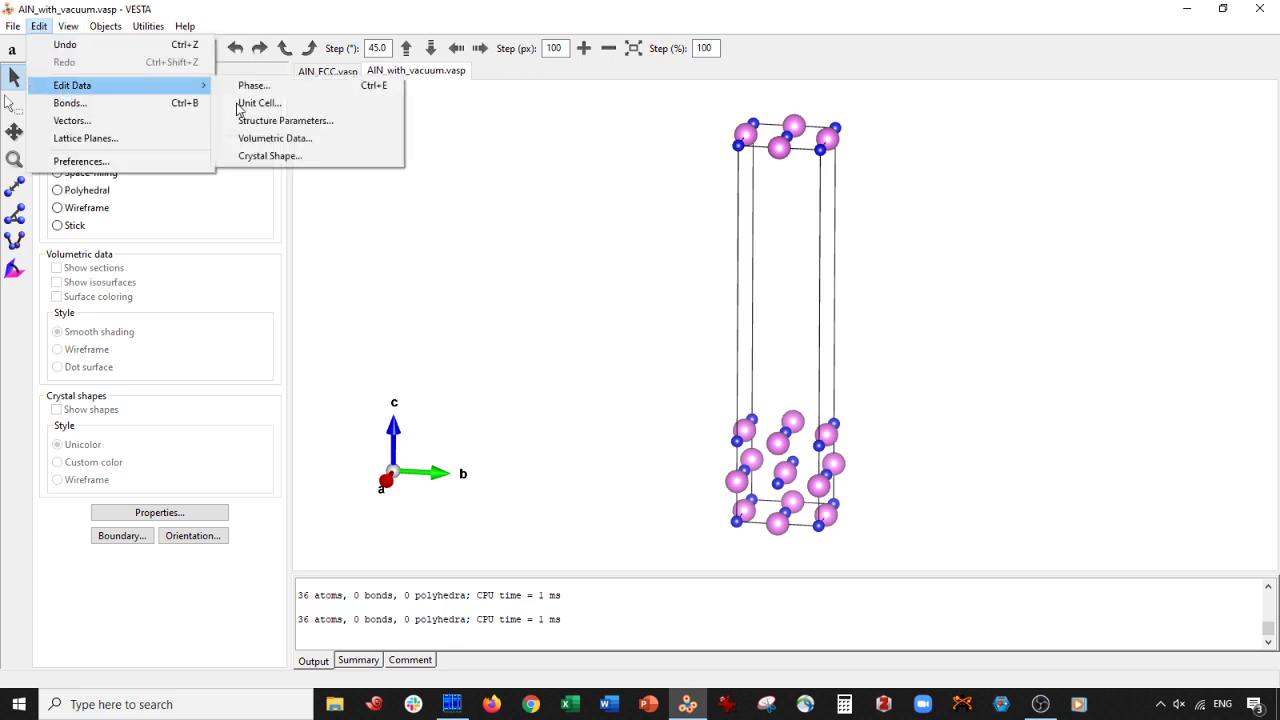
click(262, 121)
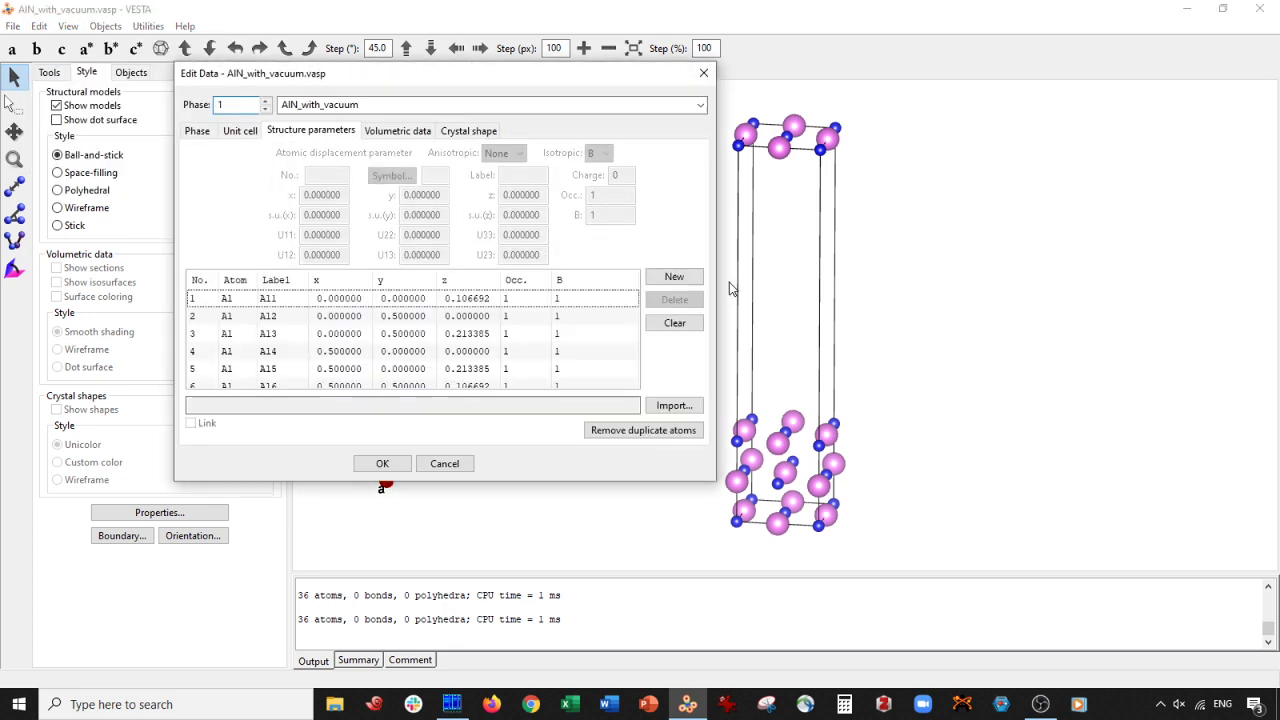
drag(604, 76, 482, 83)
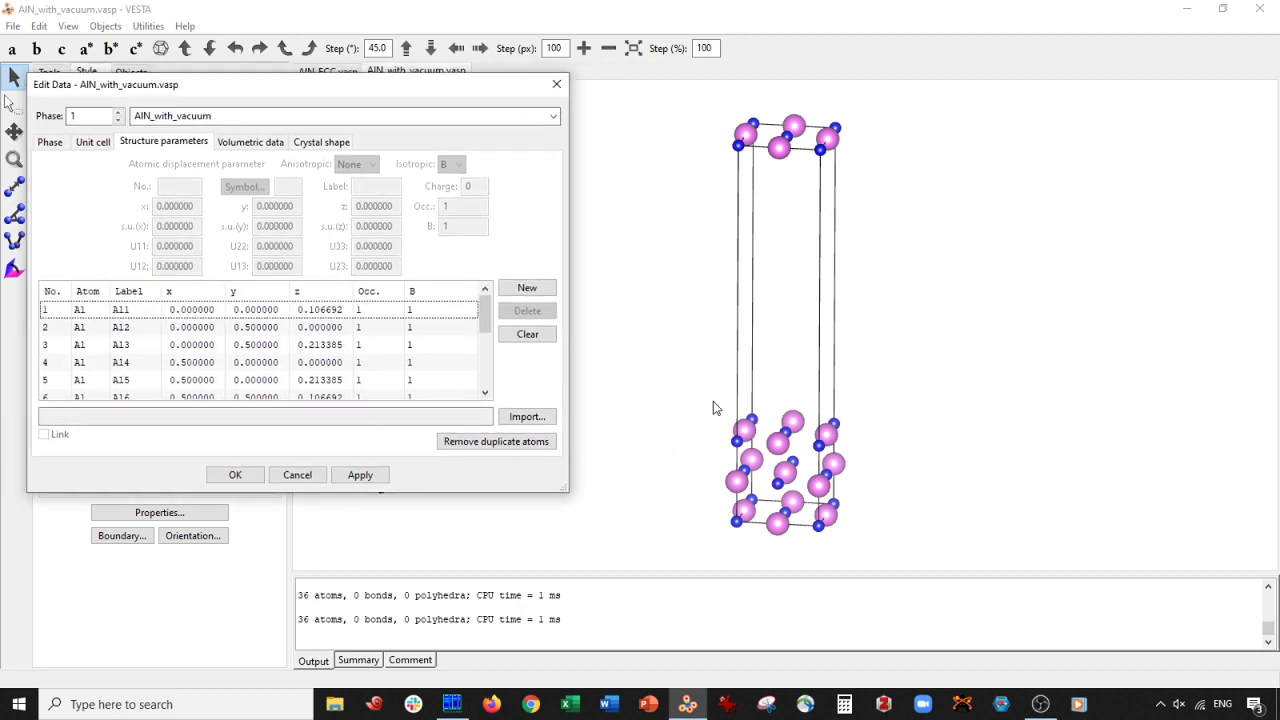
drag(713, 401, 748, 377)
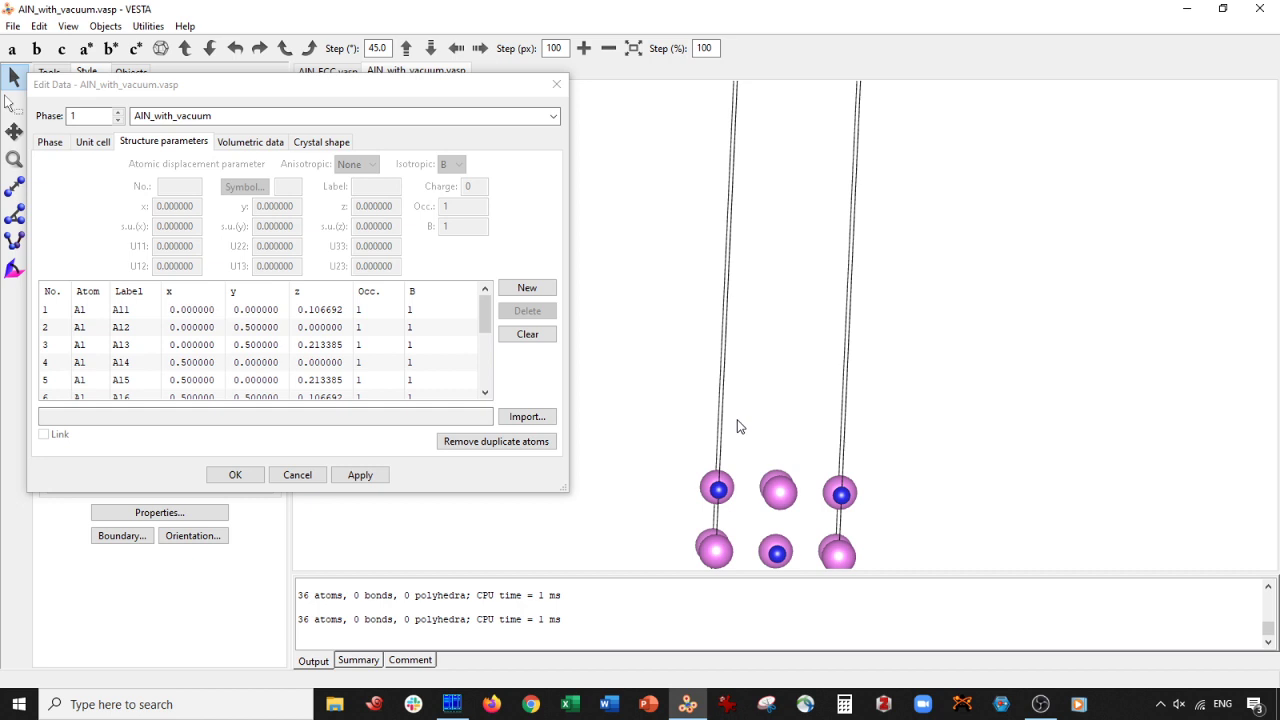
drag(737, 427, 985, 565)
click(432, 100)
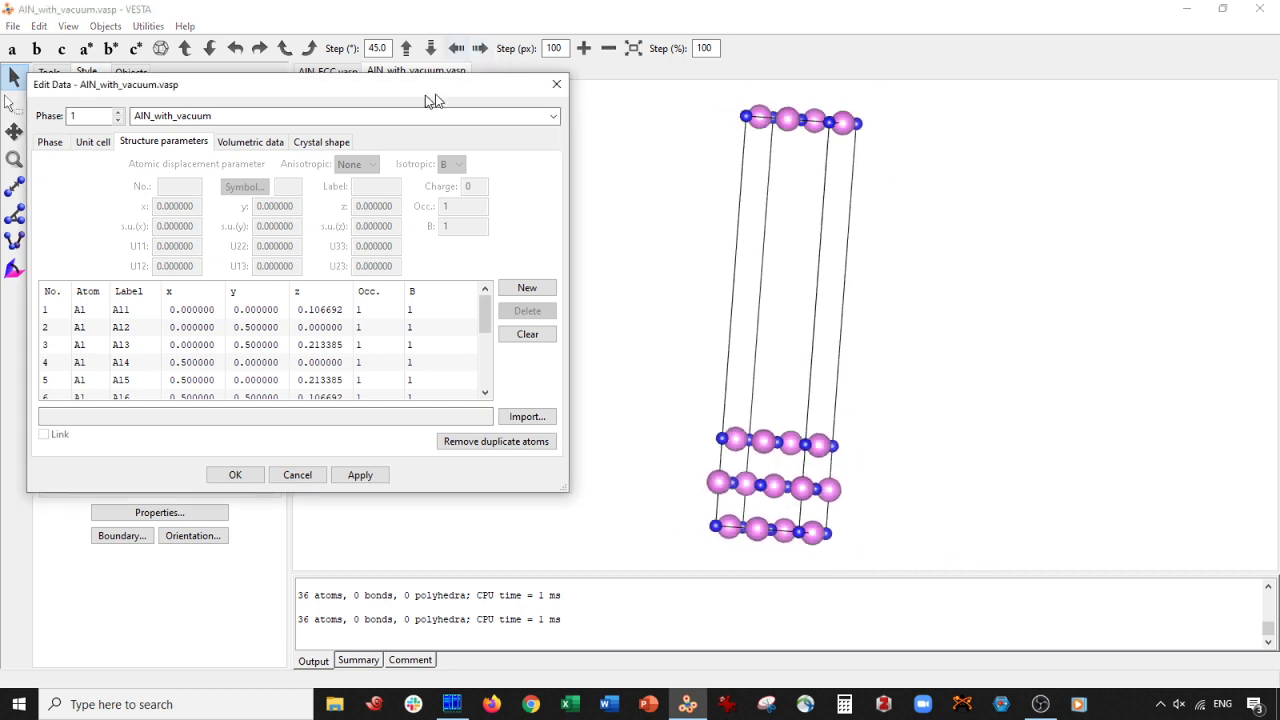
drag(432, 100, 200, 158)
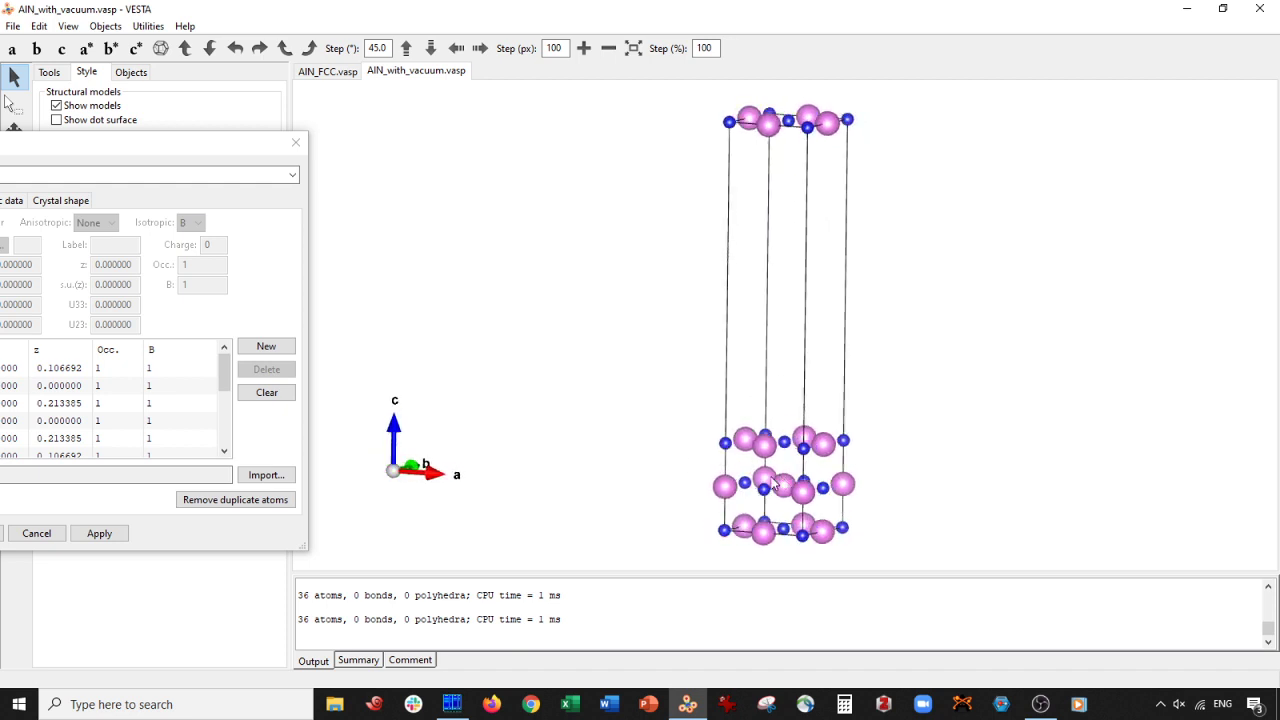
click(728, 488)
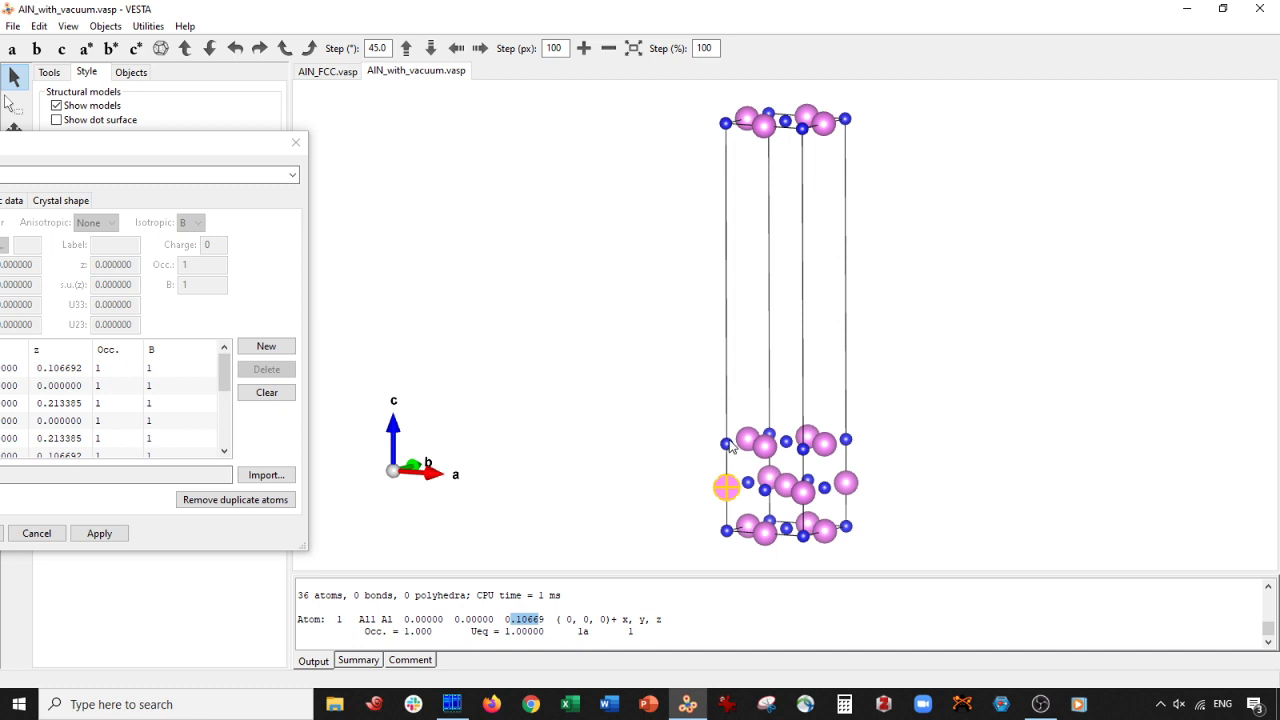
Step: Add a new atom based on the first Al entry, with symbol O and label O1
drag(209, 150, 502, 104)
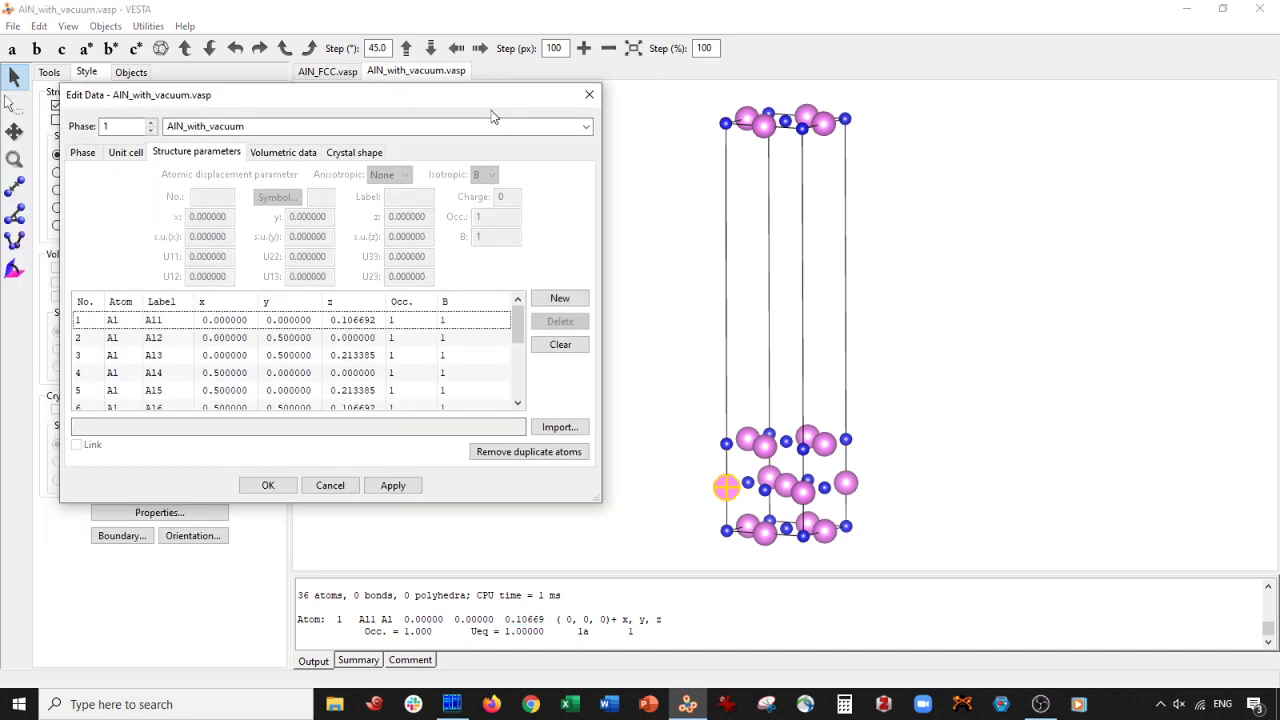
click(285, 322)
click(559, 298)
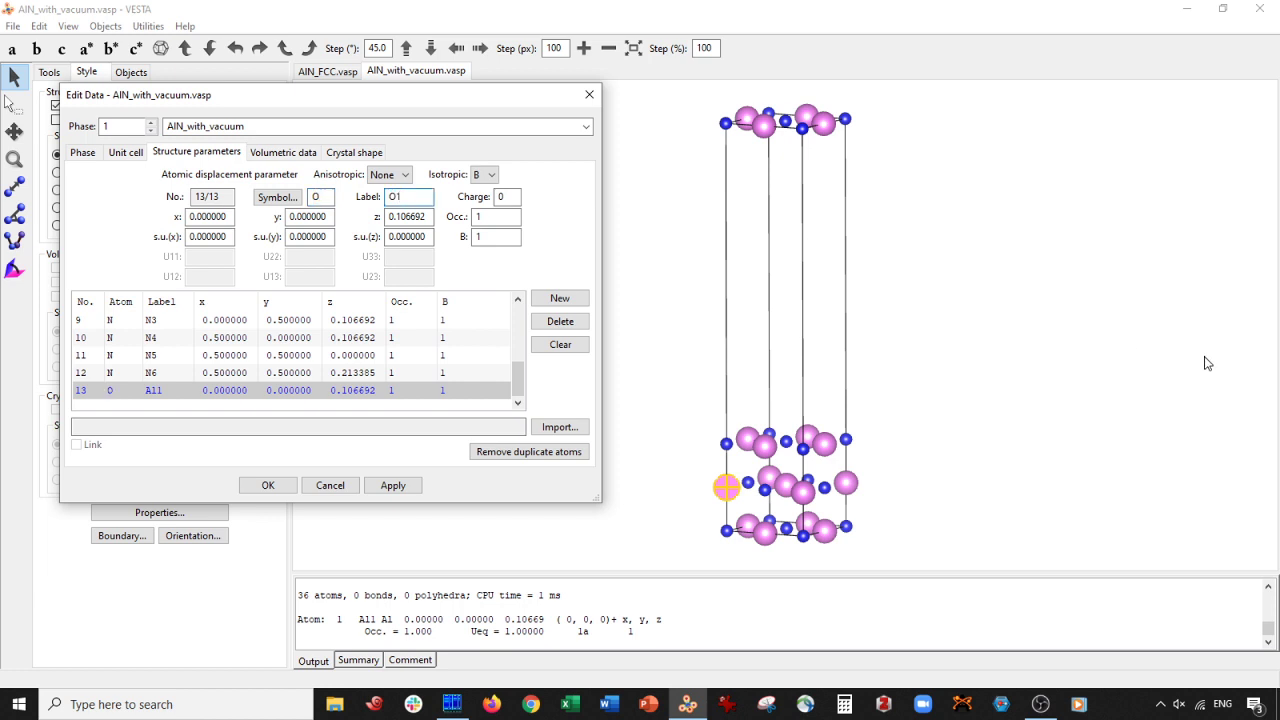
Step: Set the y coordinate of the O1 atom to 0.25
mouse_move(791, 361)
mouse_down()
mouse_move(754, 360)
mouse_move(815, 356)
mouse_up()
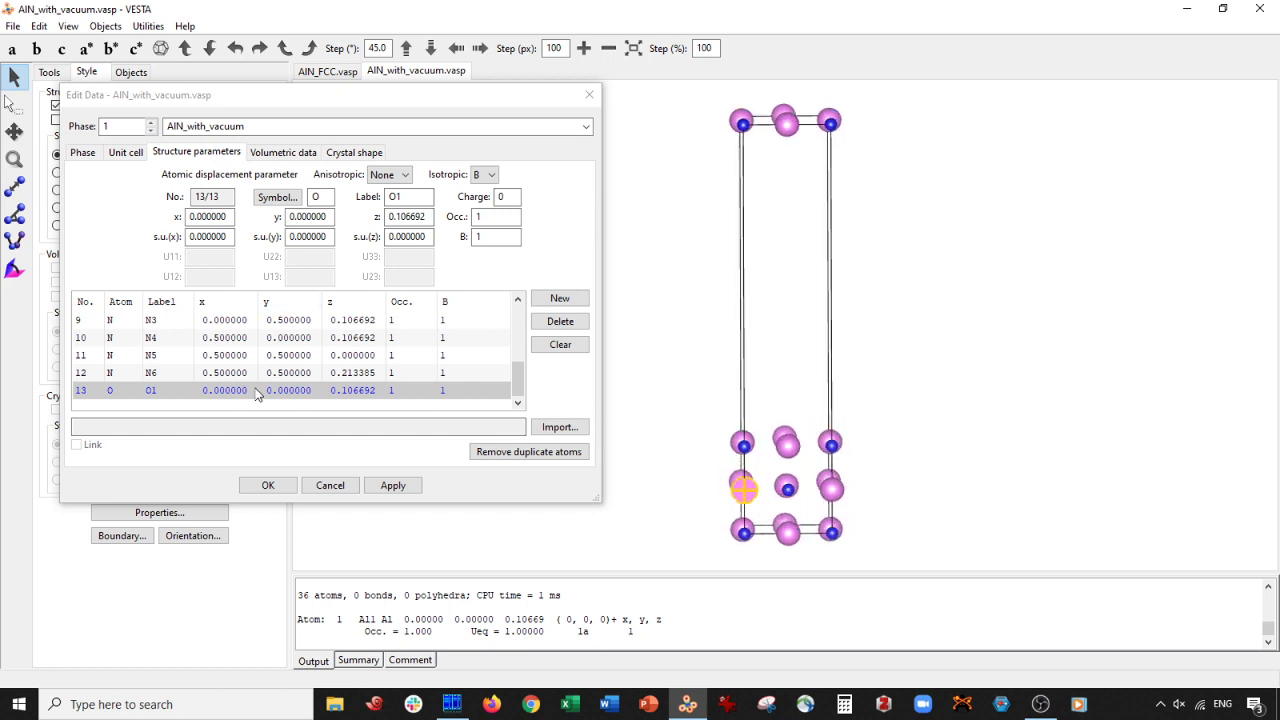
click(329, 218)
click(160, 219)
text(0.25)
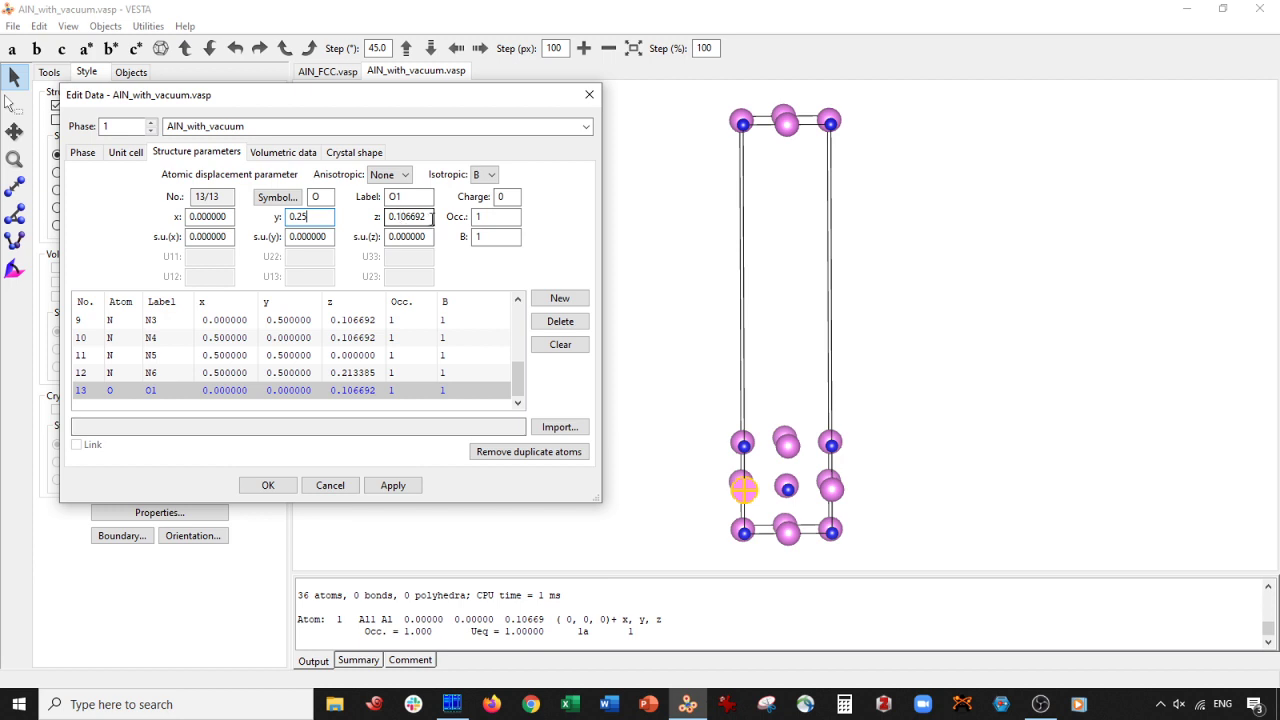
key(Tab)
Step: Work out the O1 atom's z coordinate in Calculator by dividing 0.106692 by 2 and adding 0.106692, and copy the result
key(ctrl+c)
click(844, 704)
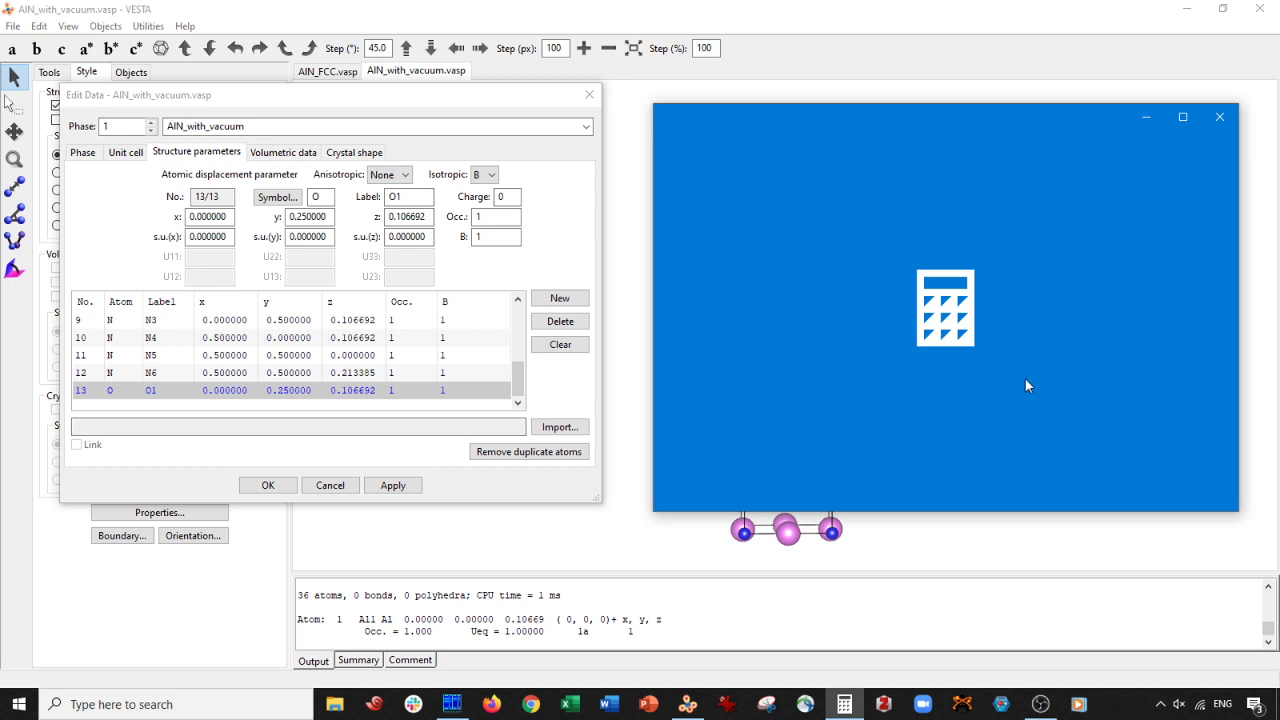
key(ctrl+v)
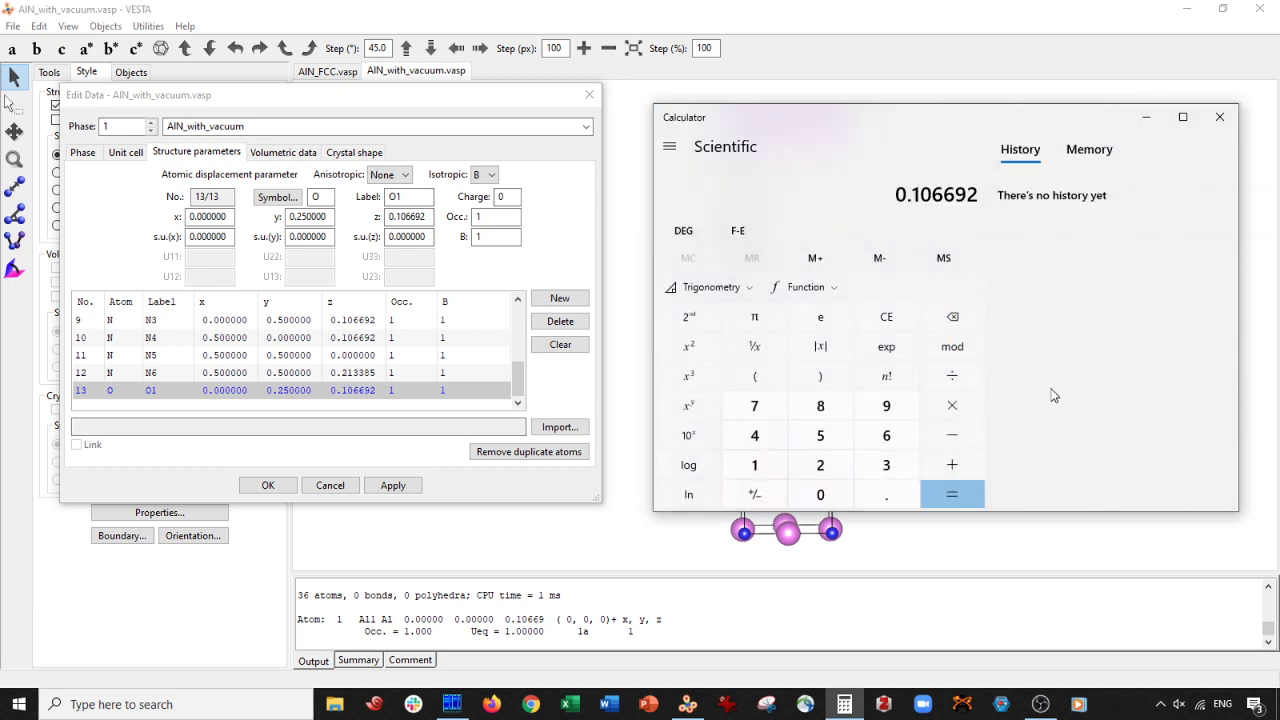
click(952, 378)
click(820, 465)
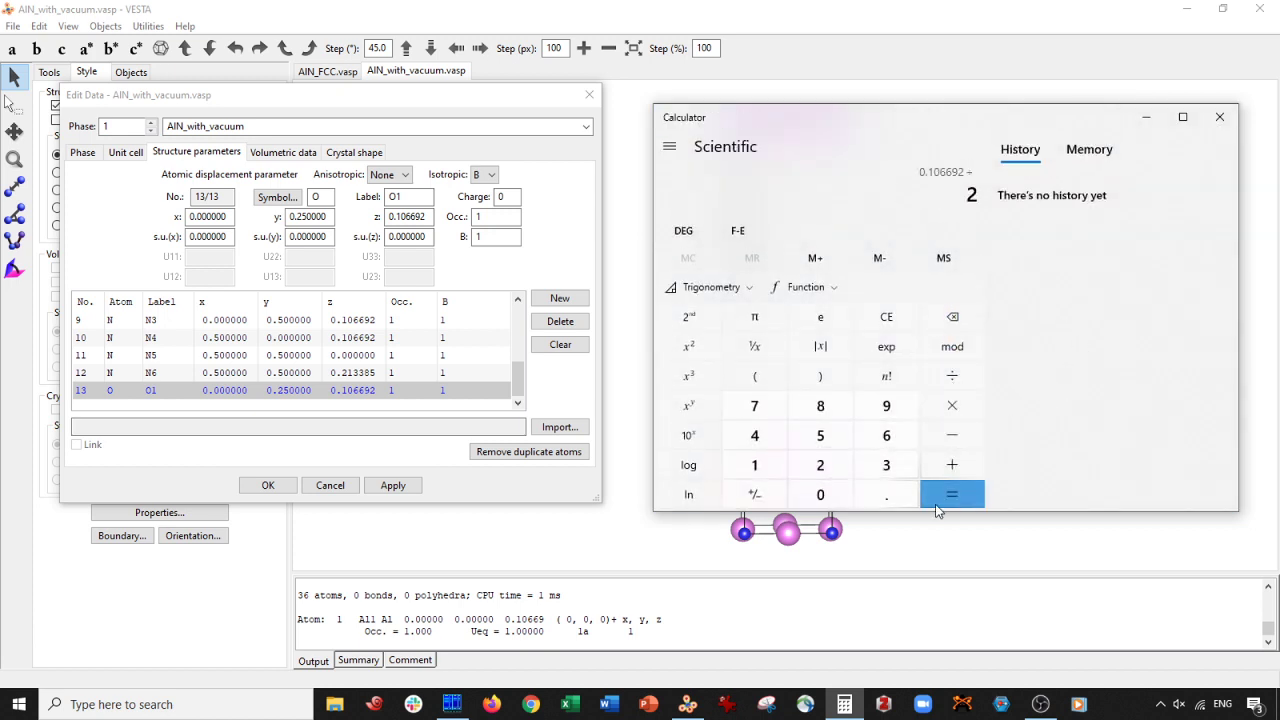
click(955, 497)
click(968, 468)
key(ctrl+v)
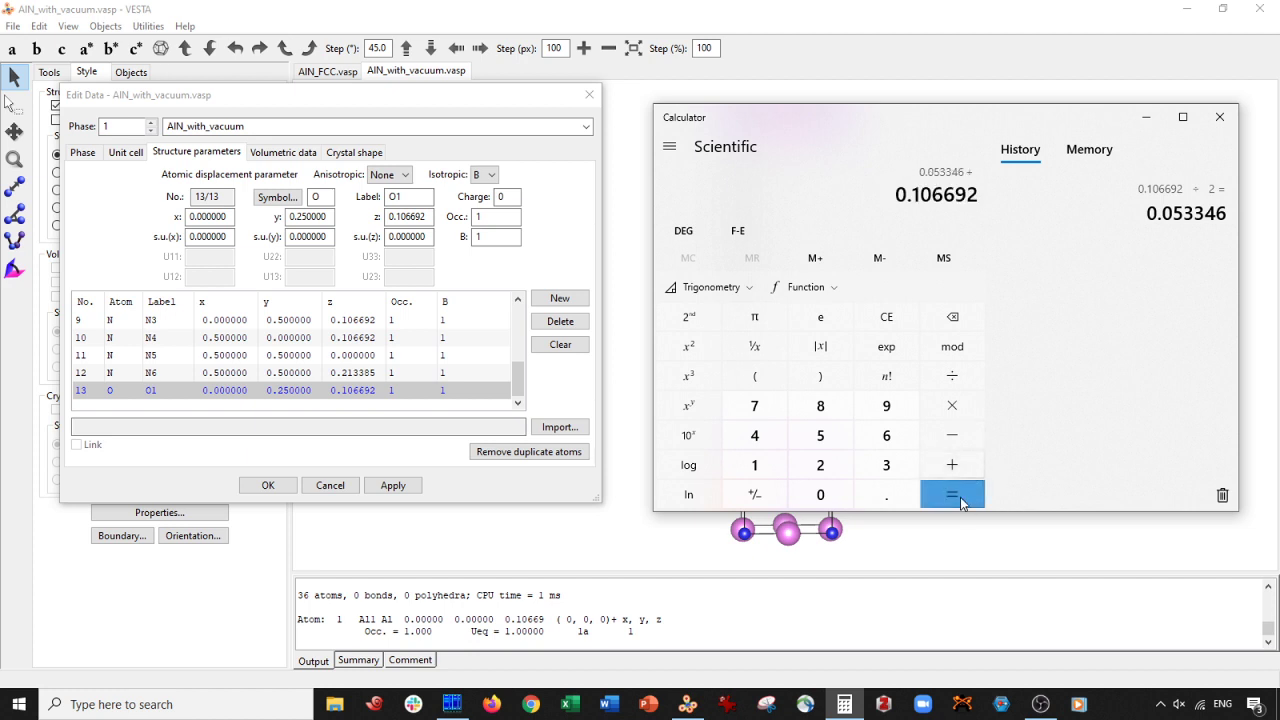
click(958, 496)
key(ctrl+c)
Step: Set the O1 atom's z coordinate to 0.160038 and its x coordinate to 0.25, and apply the structure changes
double_click(408, 216)
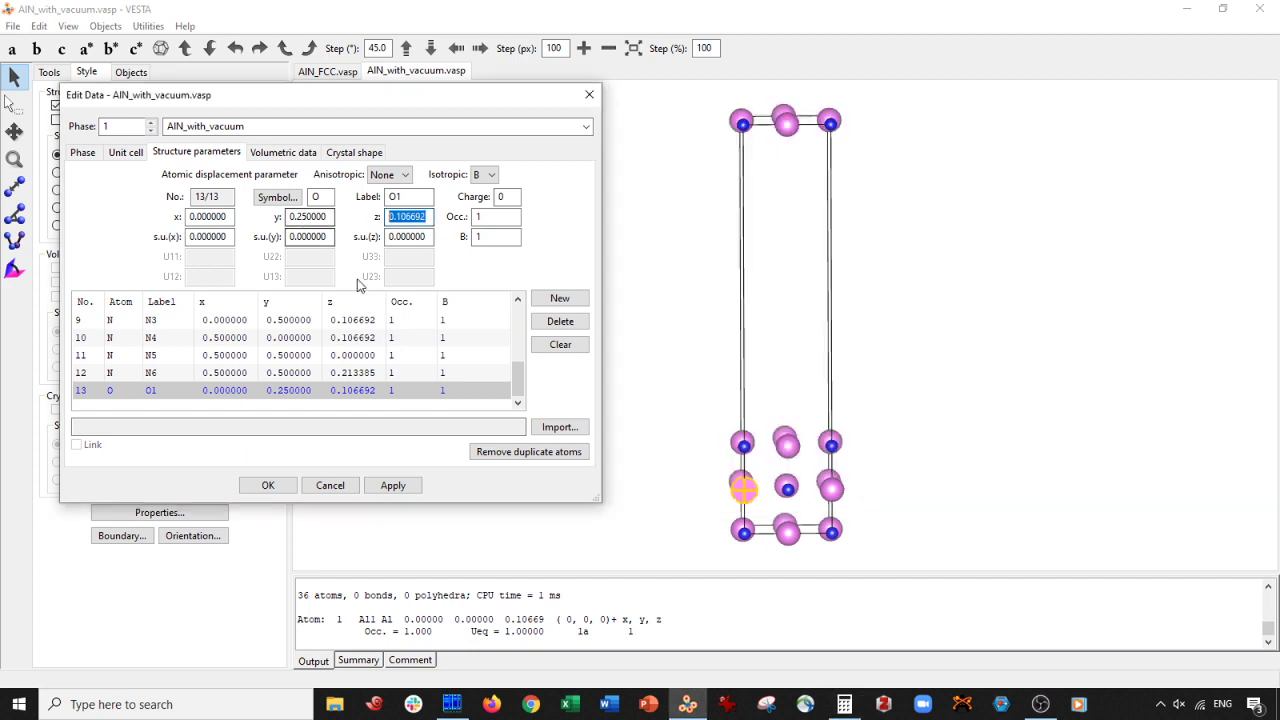
key(ctrl+v)
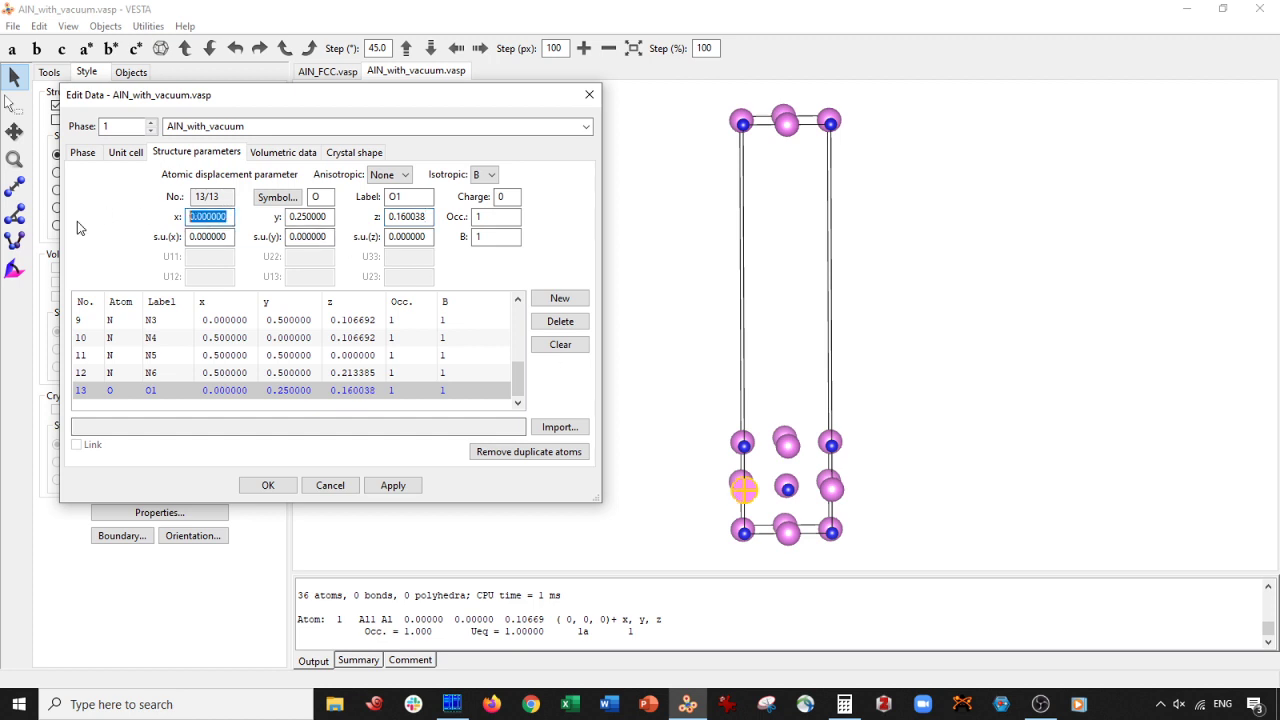
text(0.25)
click(398, 487)
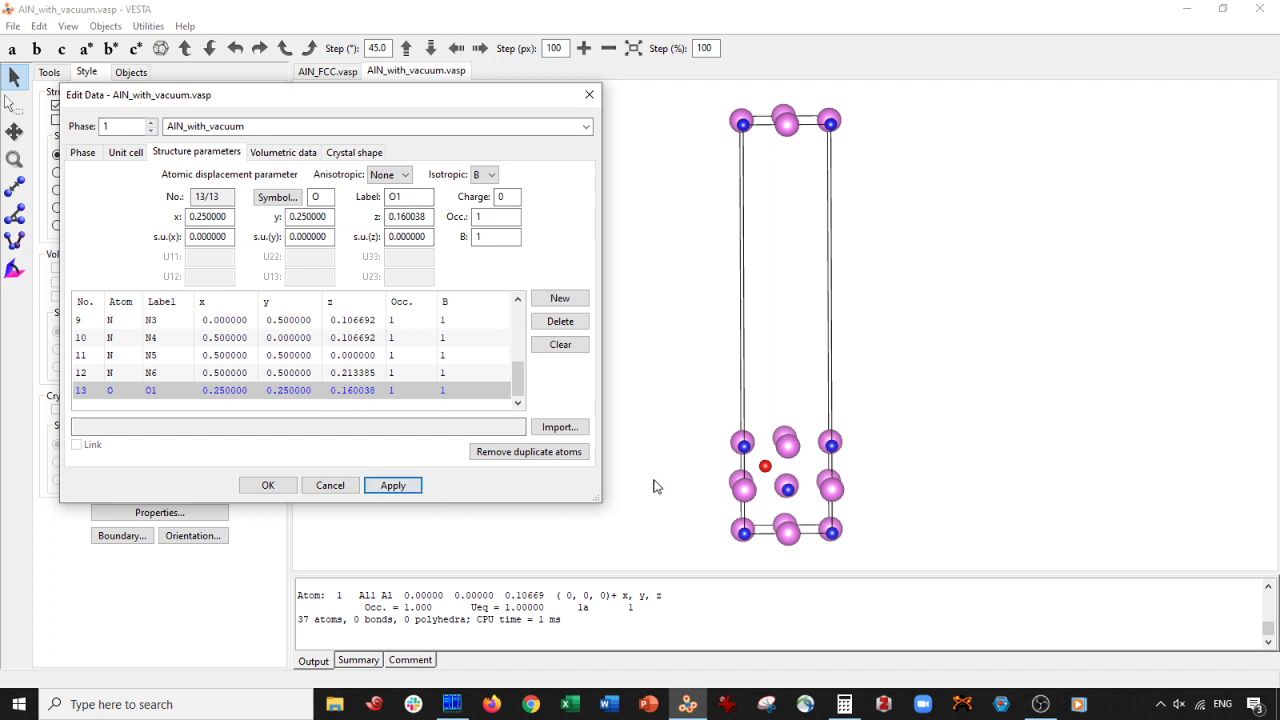
mouse_move(655, 486)
mouse_down()
mouse_move(885, 476)
mouse_move(903, 509)
mouse_move(880, 484)
mouse_move(720, 480)
mouse_move(663, 497)
mouse_move(648, 478)
mouse_up()
click(268, 485)
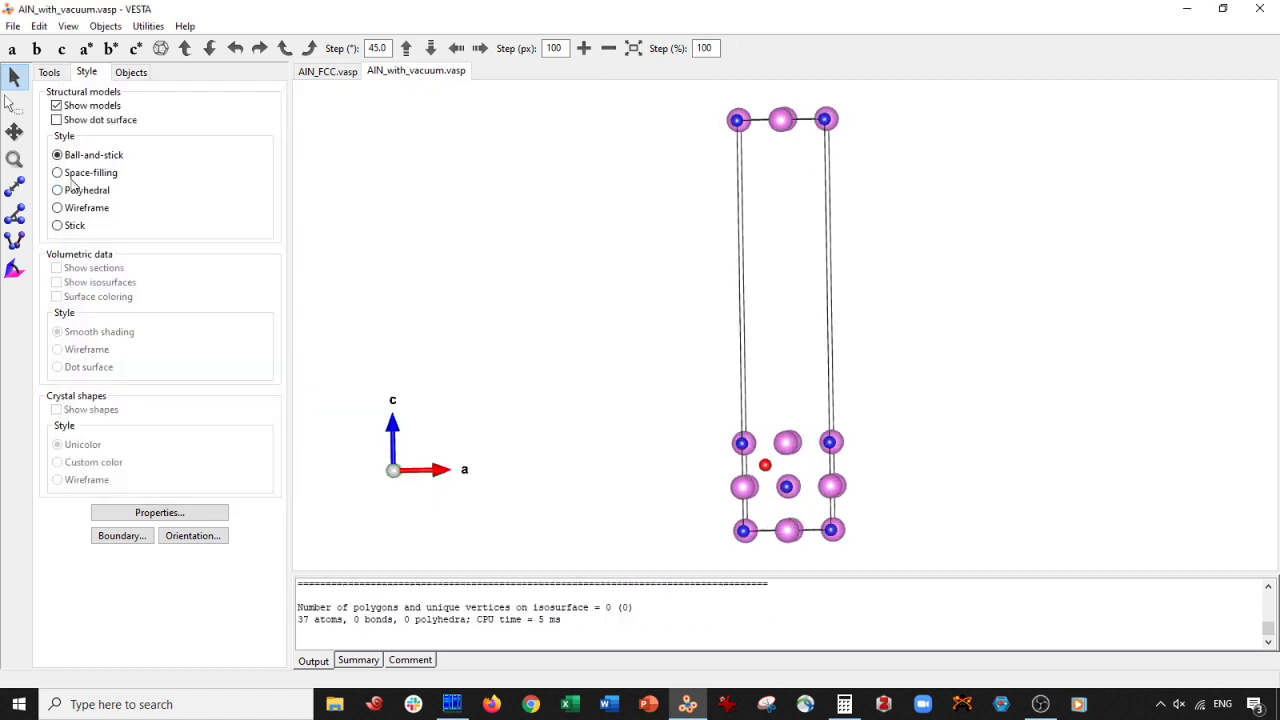
Step: View the slab in space-filling style, return to ball-and-stick, and look at it along the a axis
click(71, 174)
mouse_move(476, 272)
mouse_down()
mouse_move(743, 277)
mouse_move(726, 362)
mouse_move(571, 271)
mouse_move(489, 289)
mouse_up()
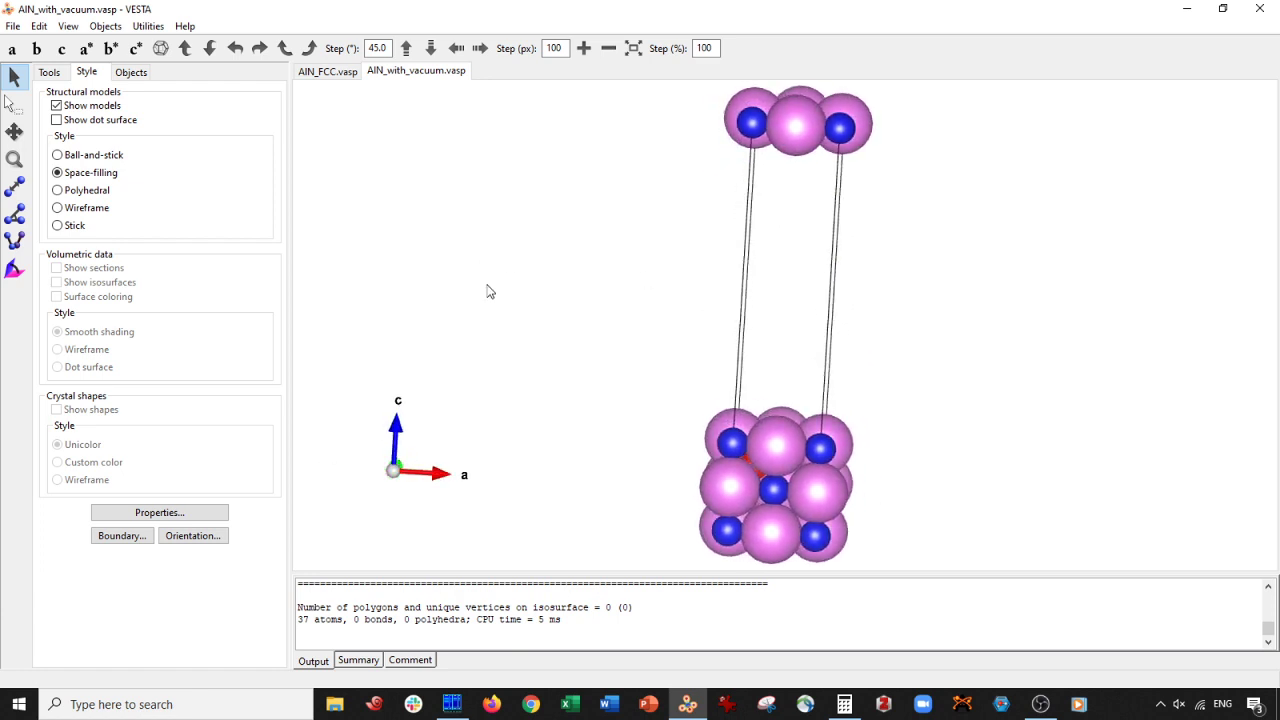
click(82, 156)
drag(700, 371, 876, 378)
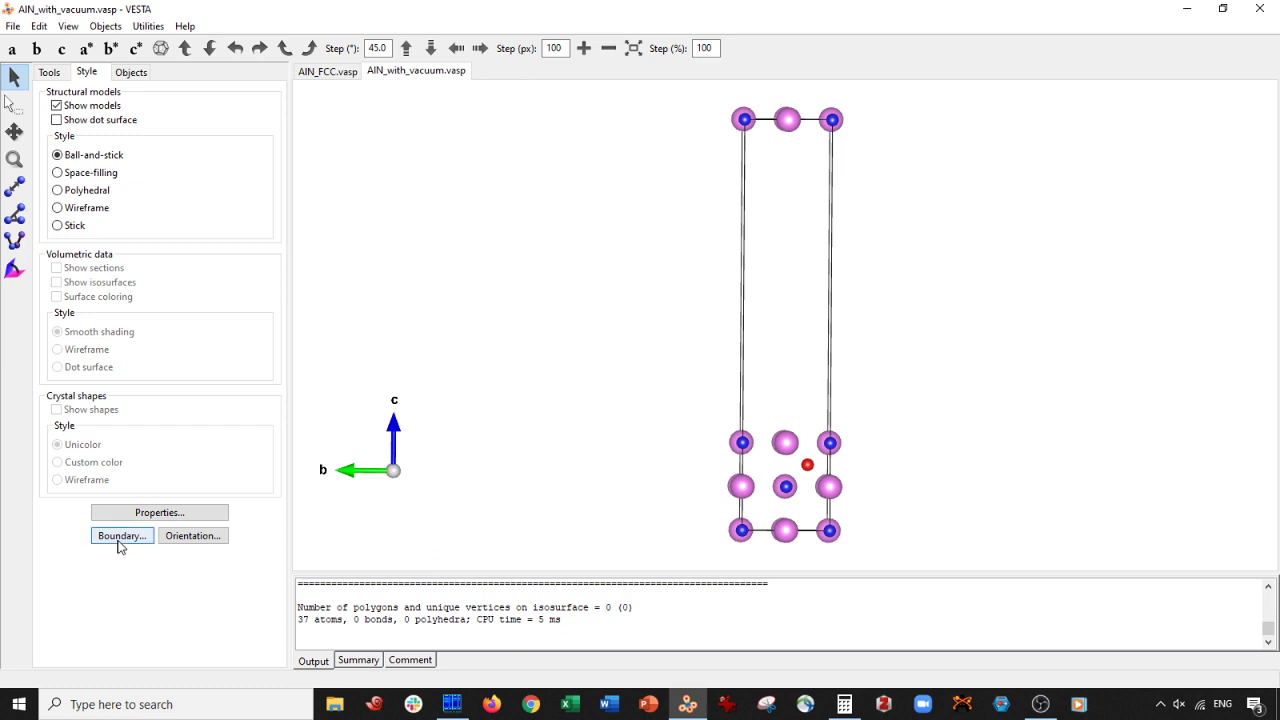
Step: Set the displayed y range to run from -1 to 2 so the slab repeats along the b axis
click(120, 536)
click(250, 99)
double_click(238, 99)
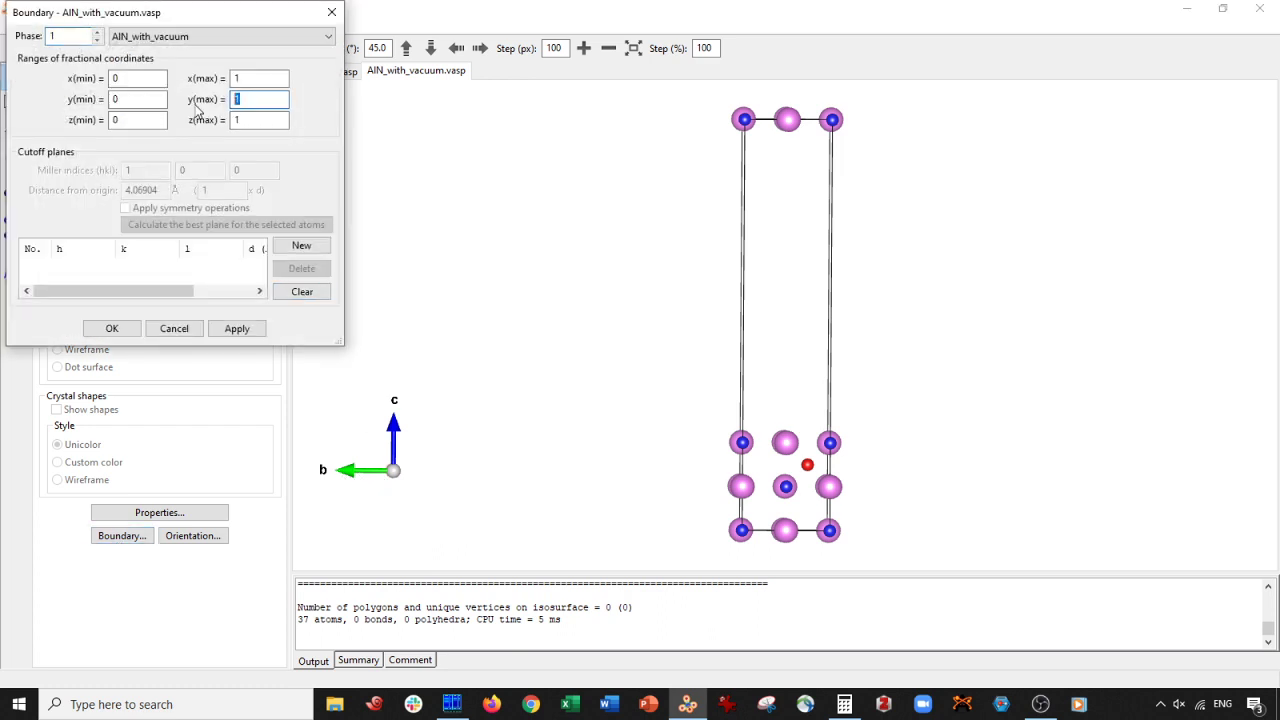
text(2)
key(shift+Tab)
text(-1)
click(237, 328)
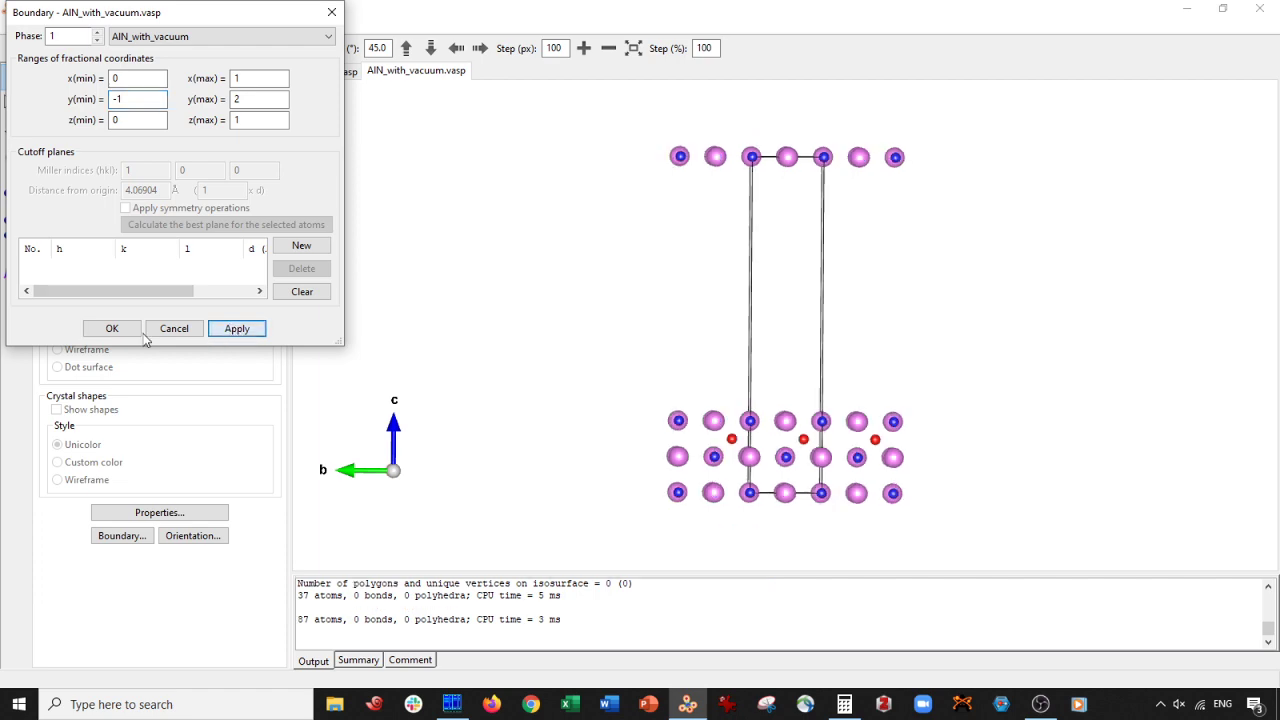
click(112, 328)
Step: Box-select the uppermost atomic layer above the vacuum, delete it from the display, and examine the O atoms between the slab layers
drag(478, 379, 510, 386)
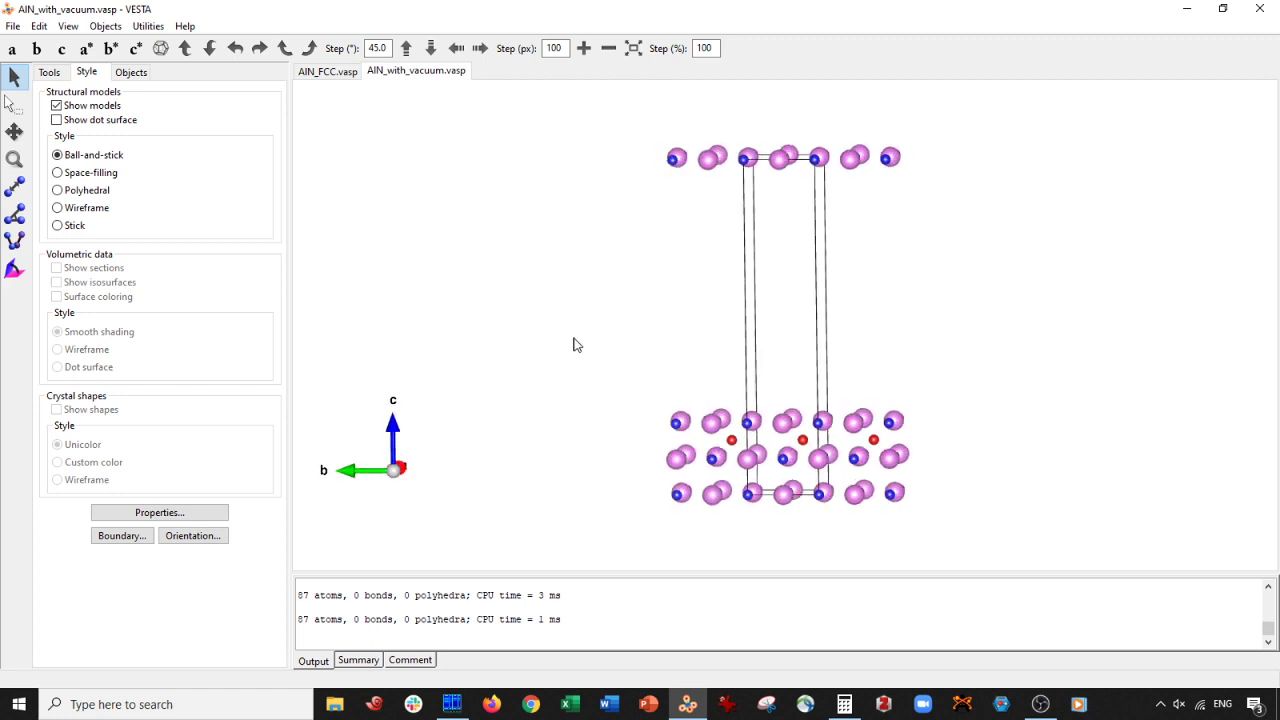
click(14, 104)
drag(508, 112, 908, 200)
key(Delete)
click(14, 76)
drag(560, 230, 1013, 240)
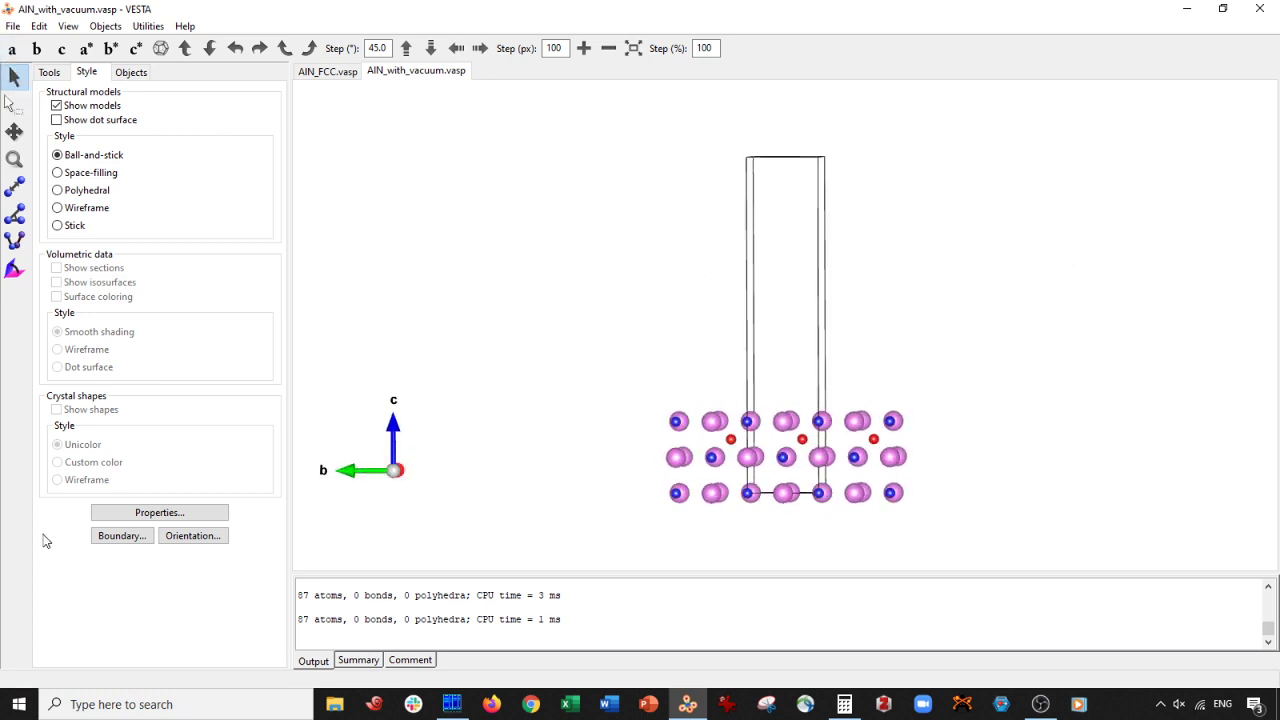
Step: Reset the displayed y range to run from 0 to 1
click(113, 537)
key(Tab)
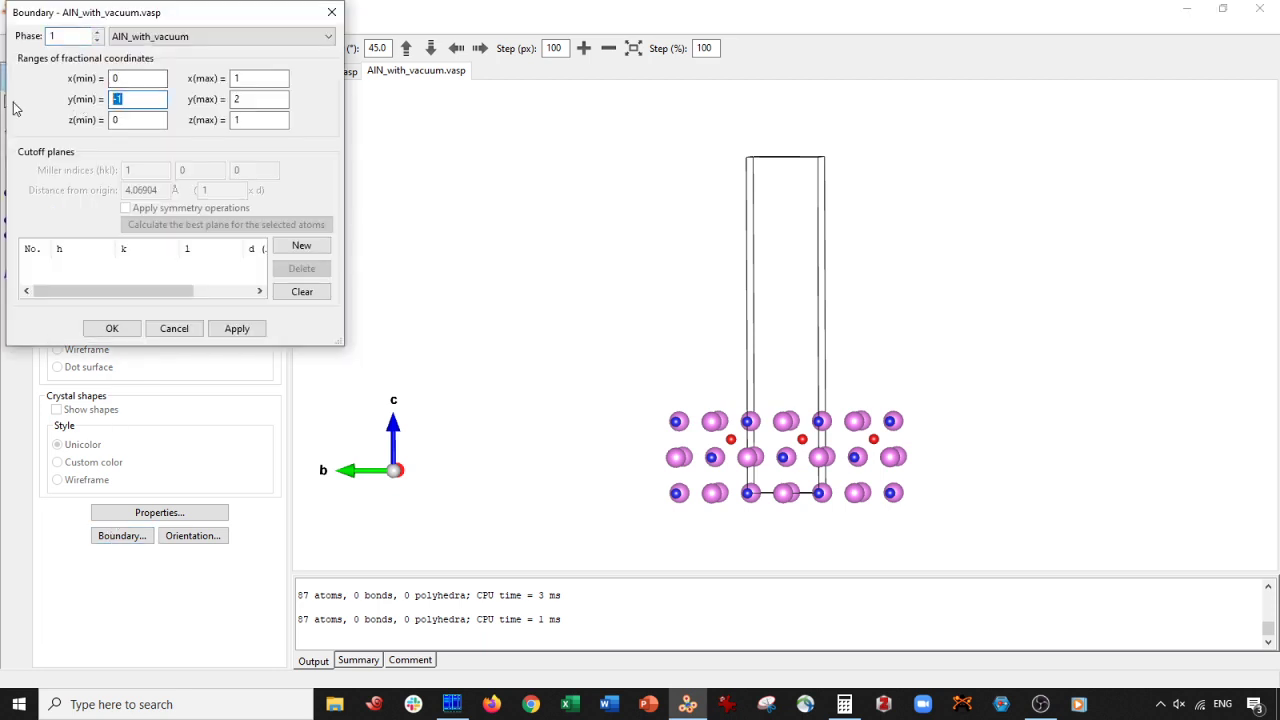
text(1)
click(237, 328)
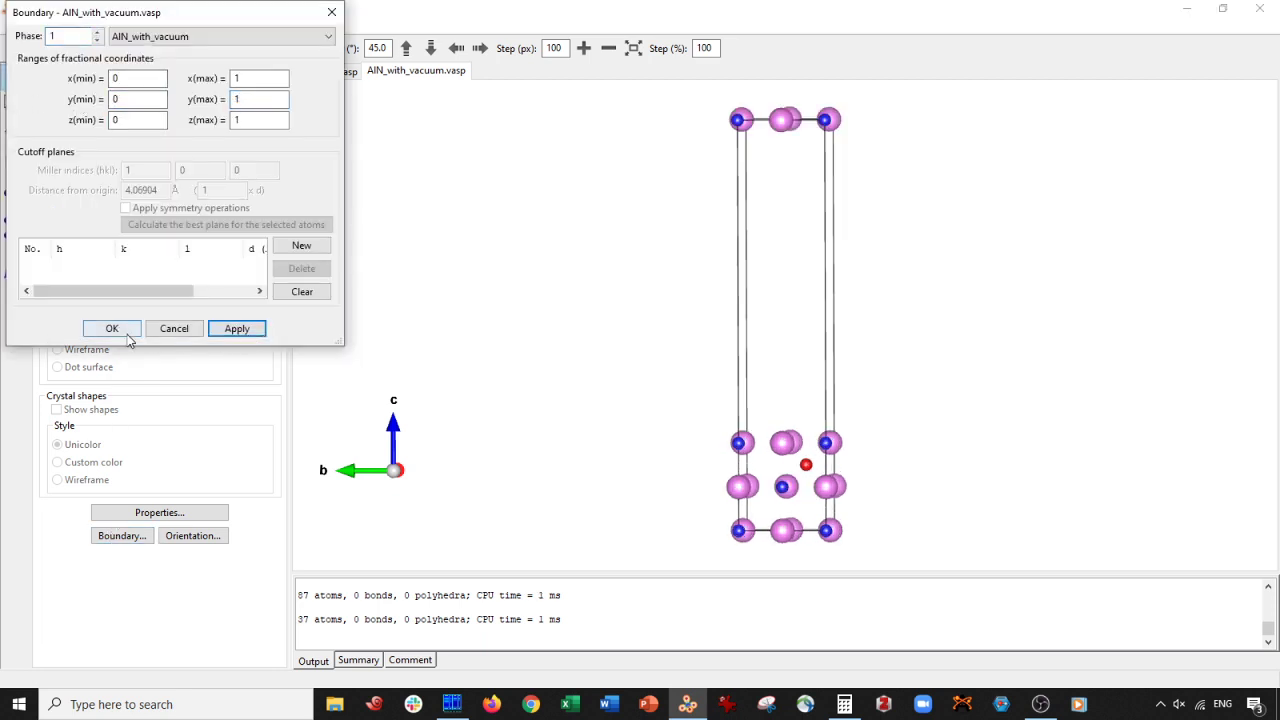
click(112, 328)
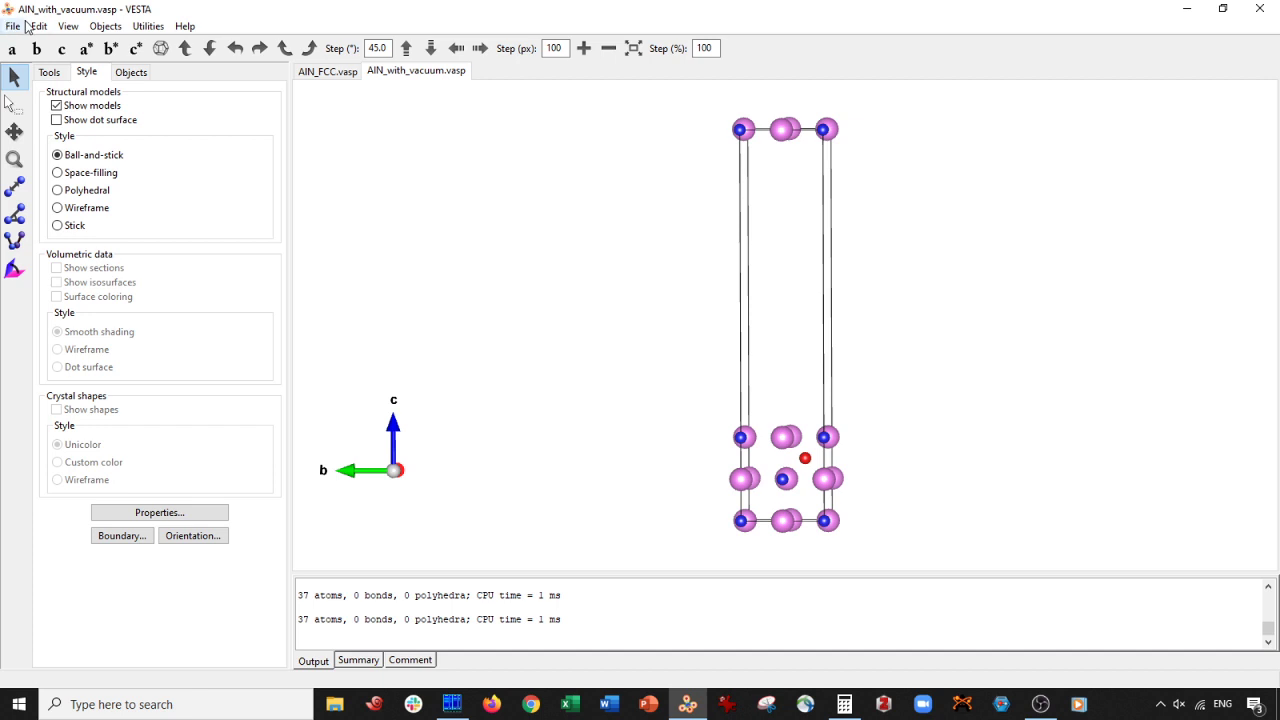
Step: Delete the O1 atom from the structure parameters and apply the change
click(39, 26)
mouse_move(60, 86)
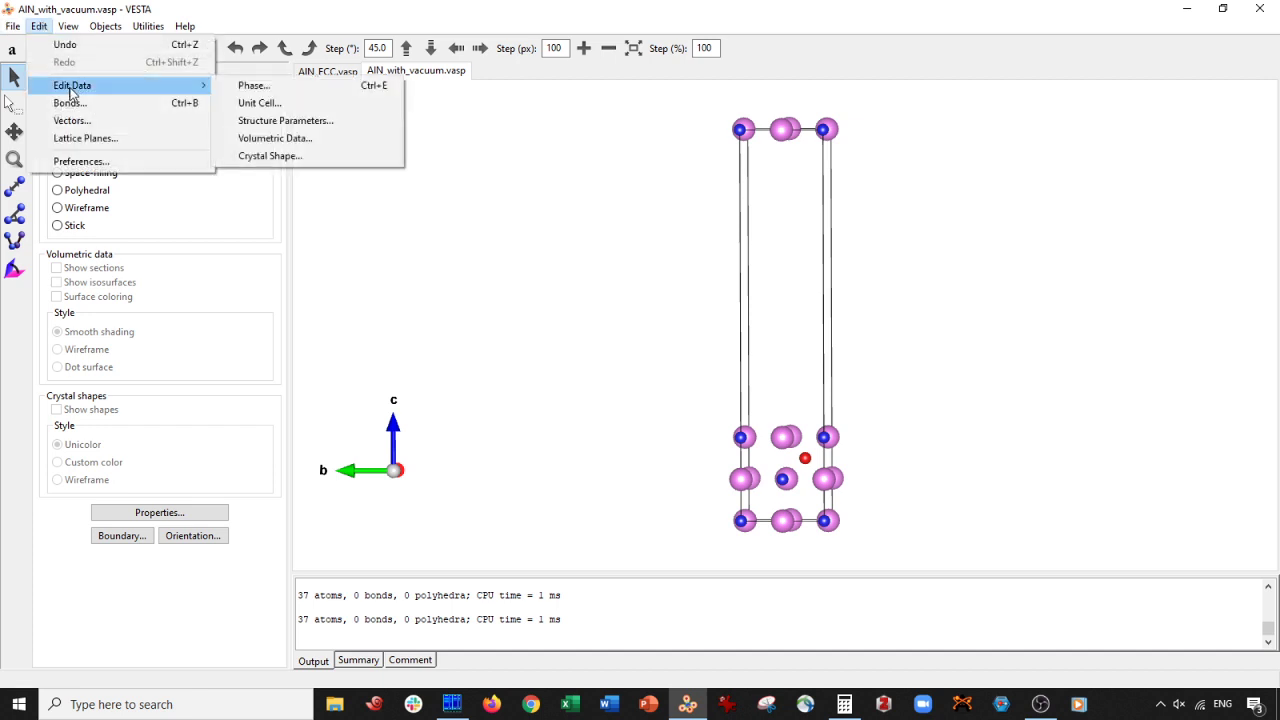
click(285, 120)
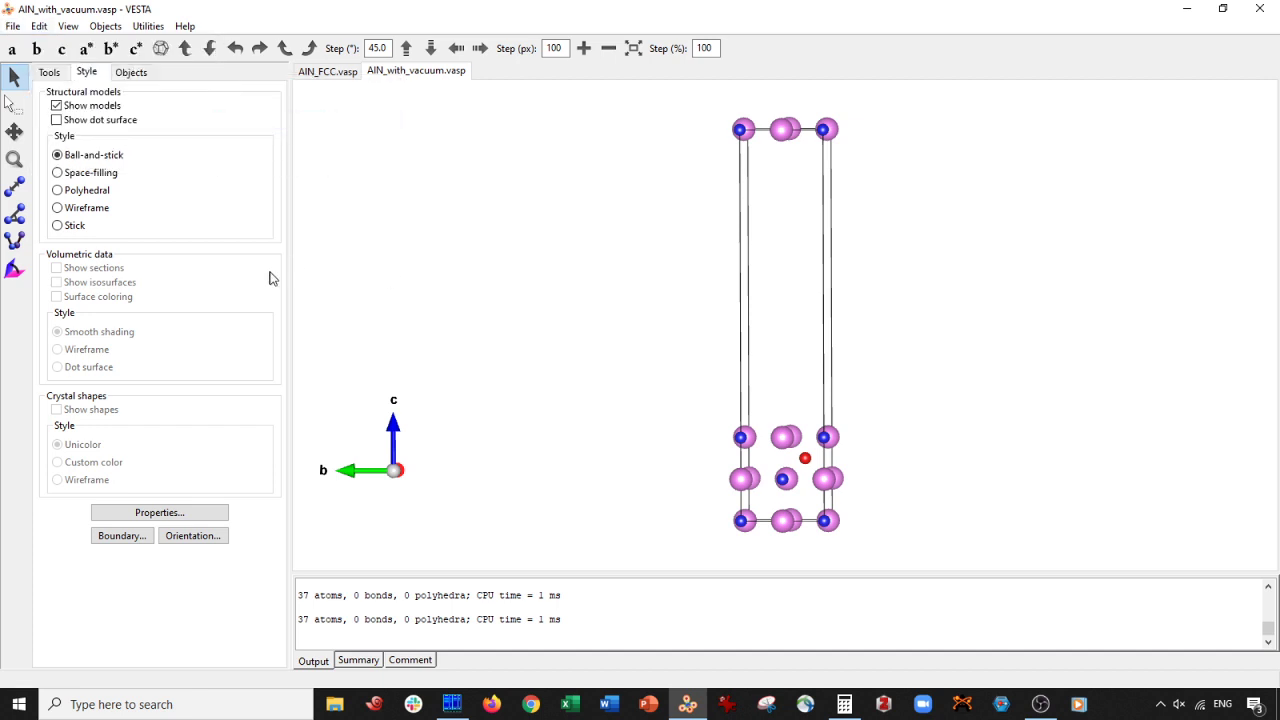
drag(518, 325, 527, 415)
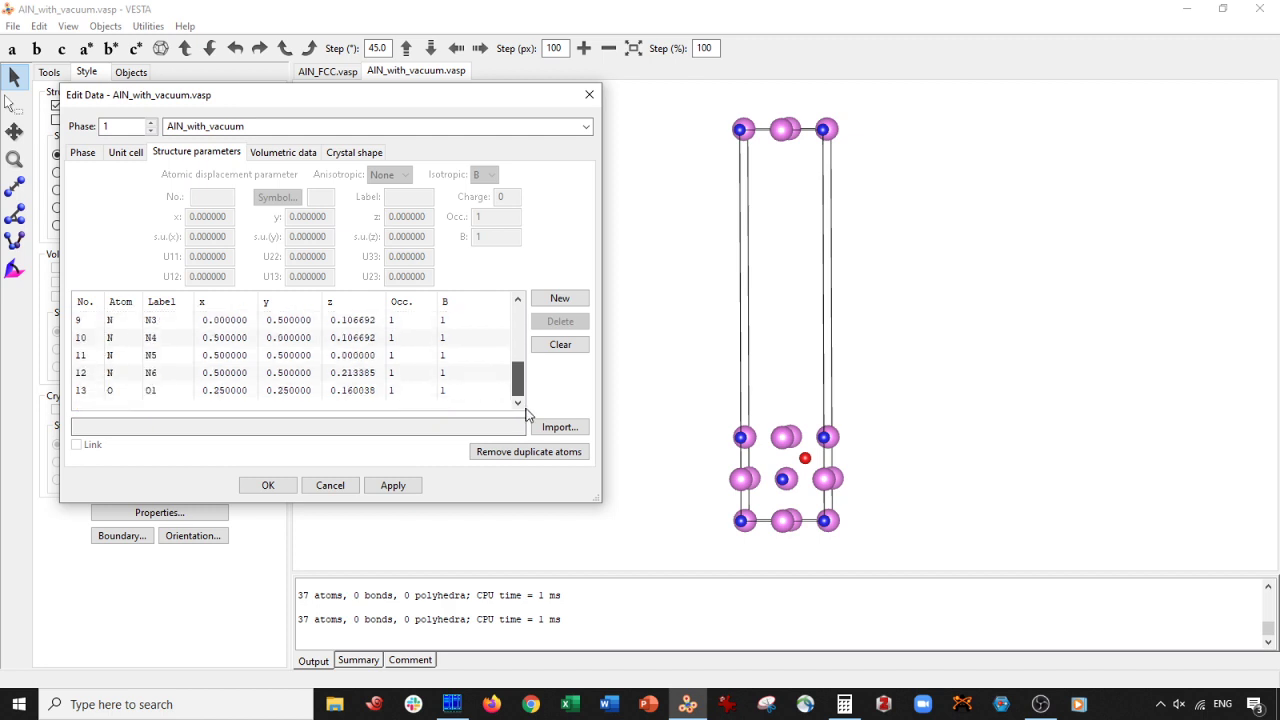
click(150, 391)
click(558, 323)
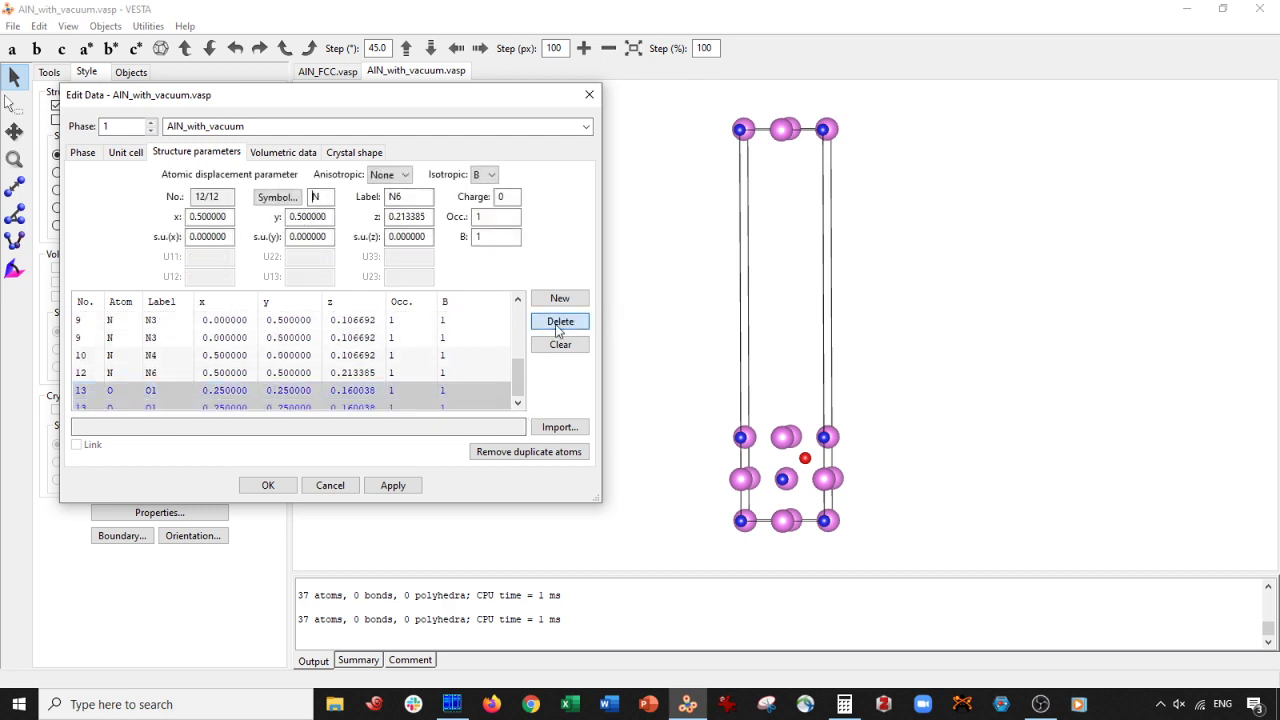
click(393, 486)
Step: Change the second Al entry, Al2, to symbol Ni with label Ni1, apply it, and inspect its position in the slab
drag(666, 443, 862, 470)
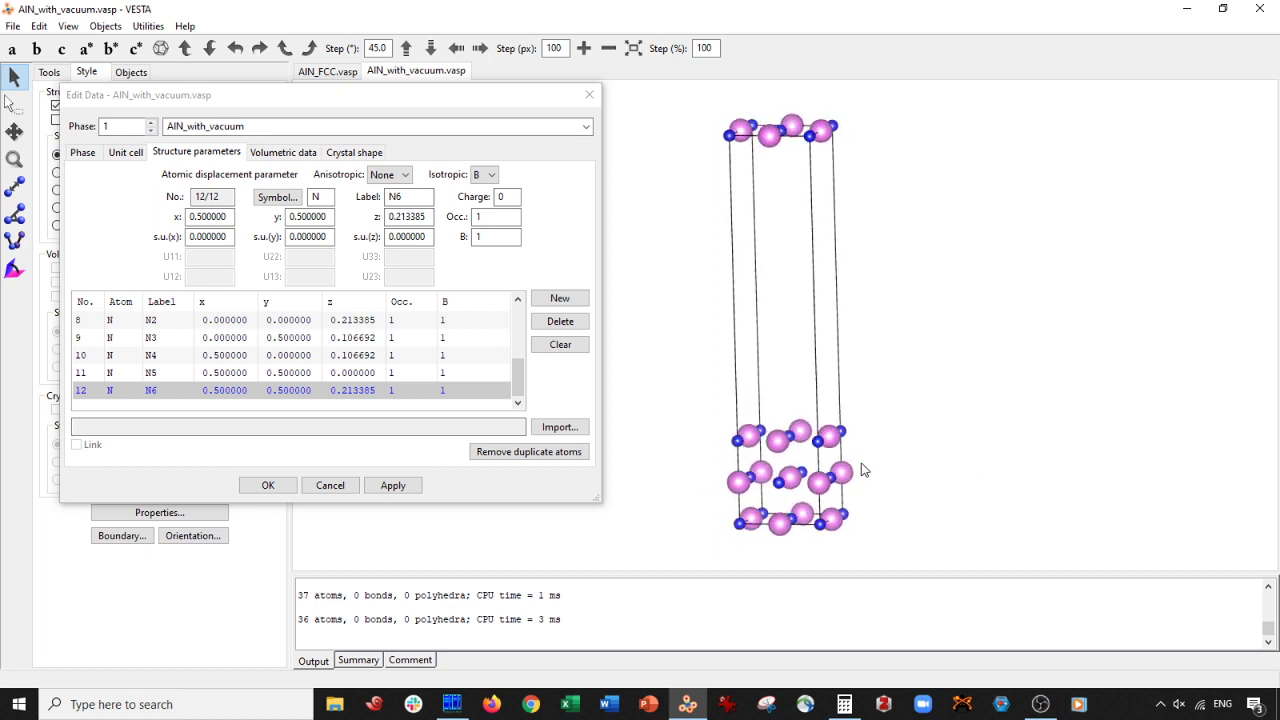
drag(740, 485, 714, 490)
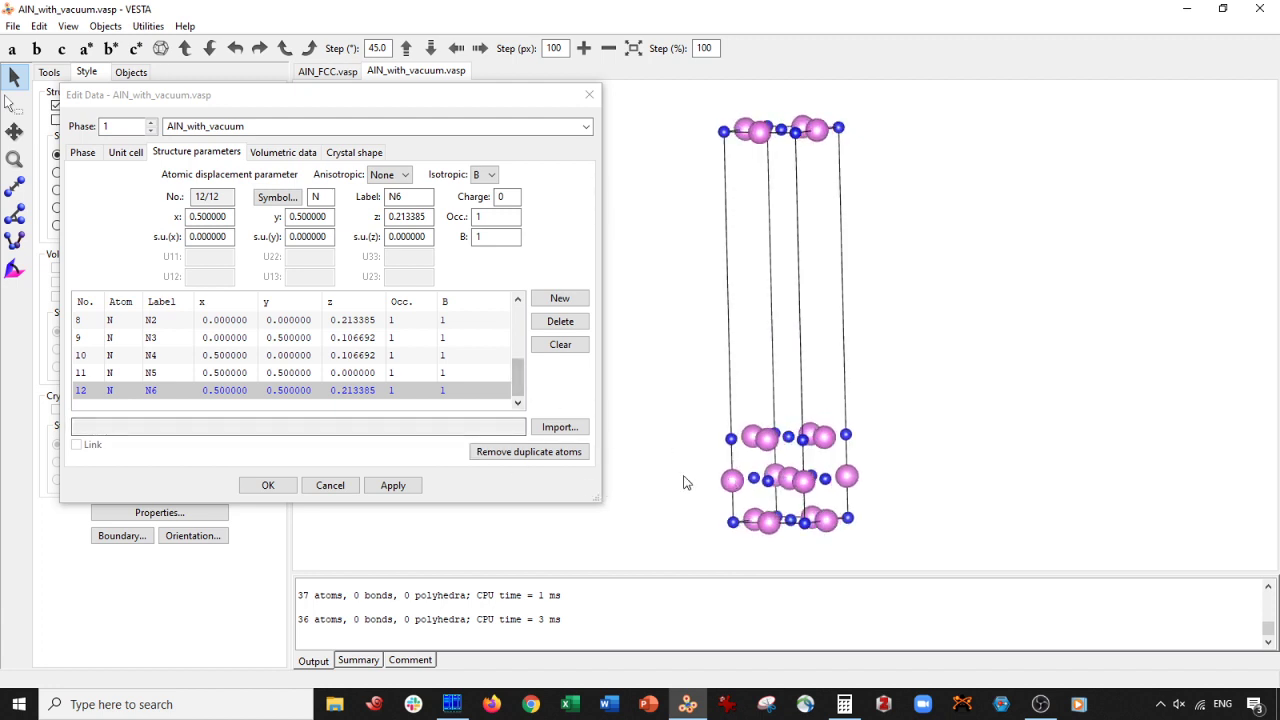
drag(517, 368, 519, 318)
click(171, 338)
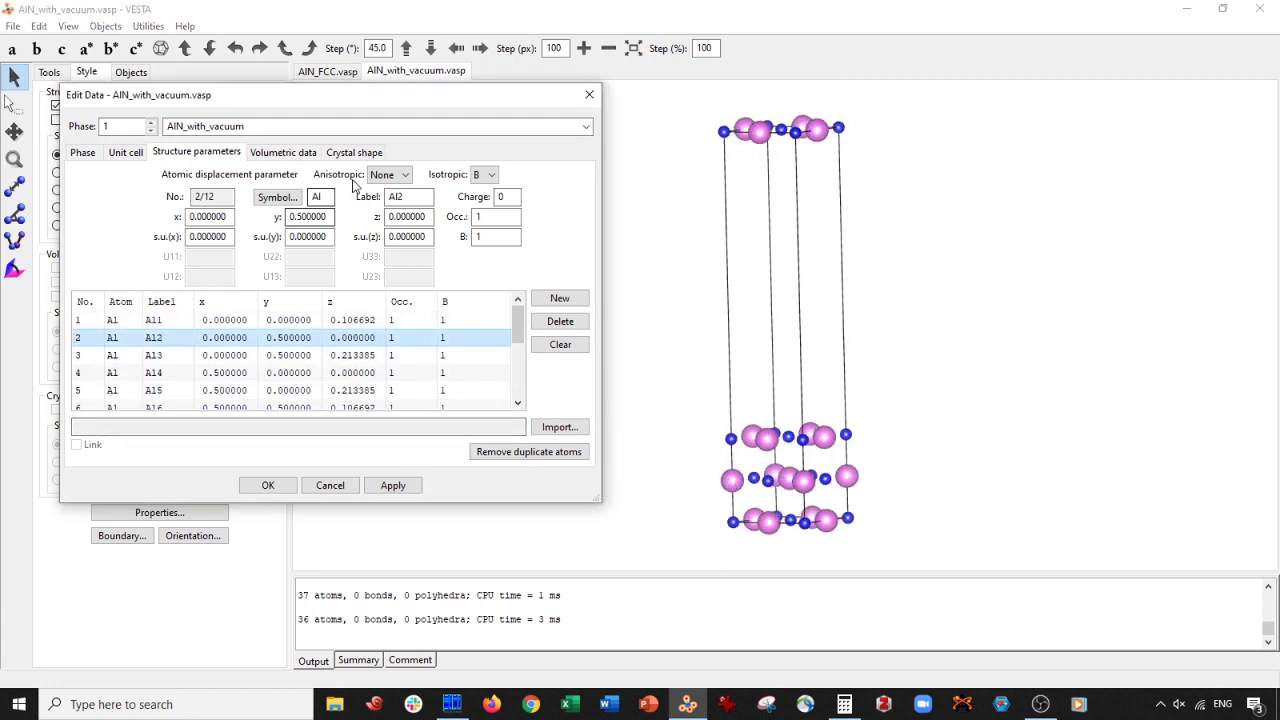
double_click(327, 198)
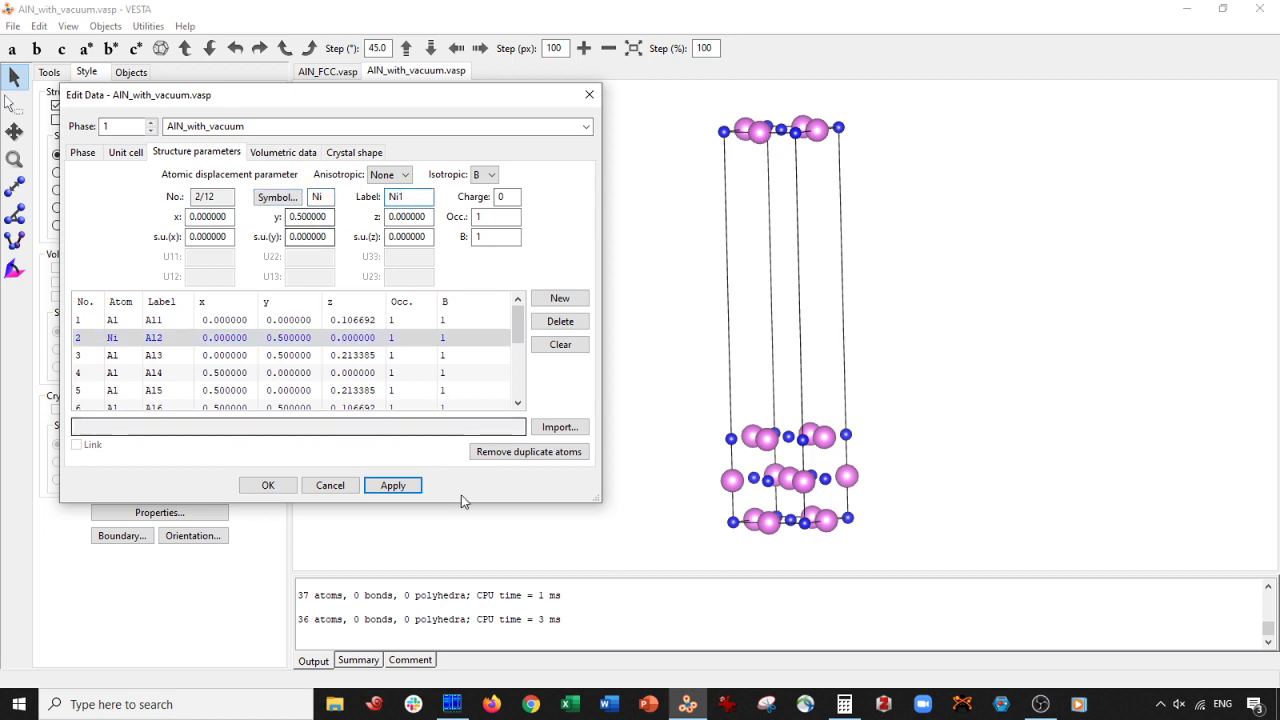
click(392, 486)
click(790, 457)
drag(790, 457, 826, 520)
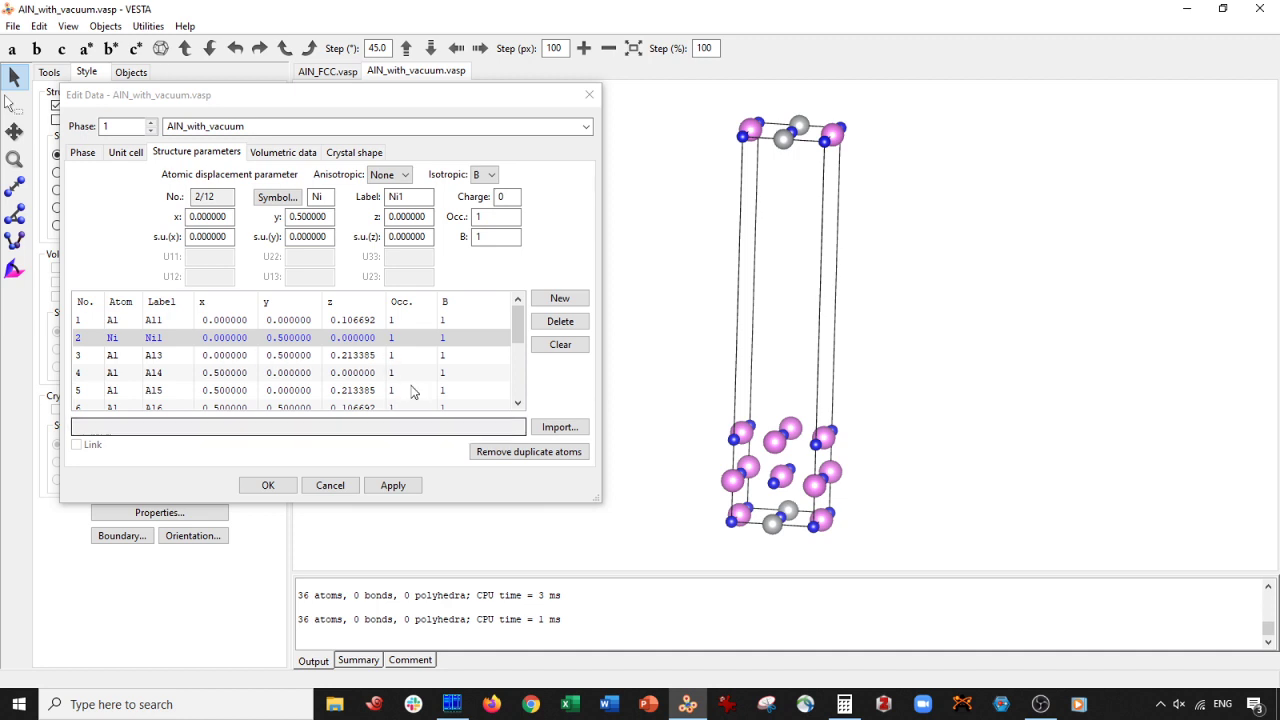
Step: Restore the second entry's symbol to Al, and change the first Al entry to symbol Ni with label Ni1
click(180, 206)
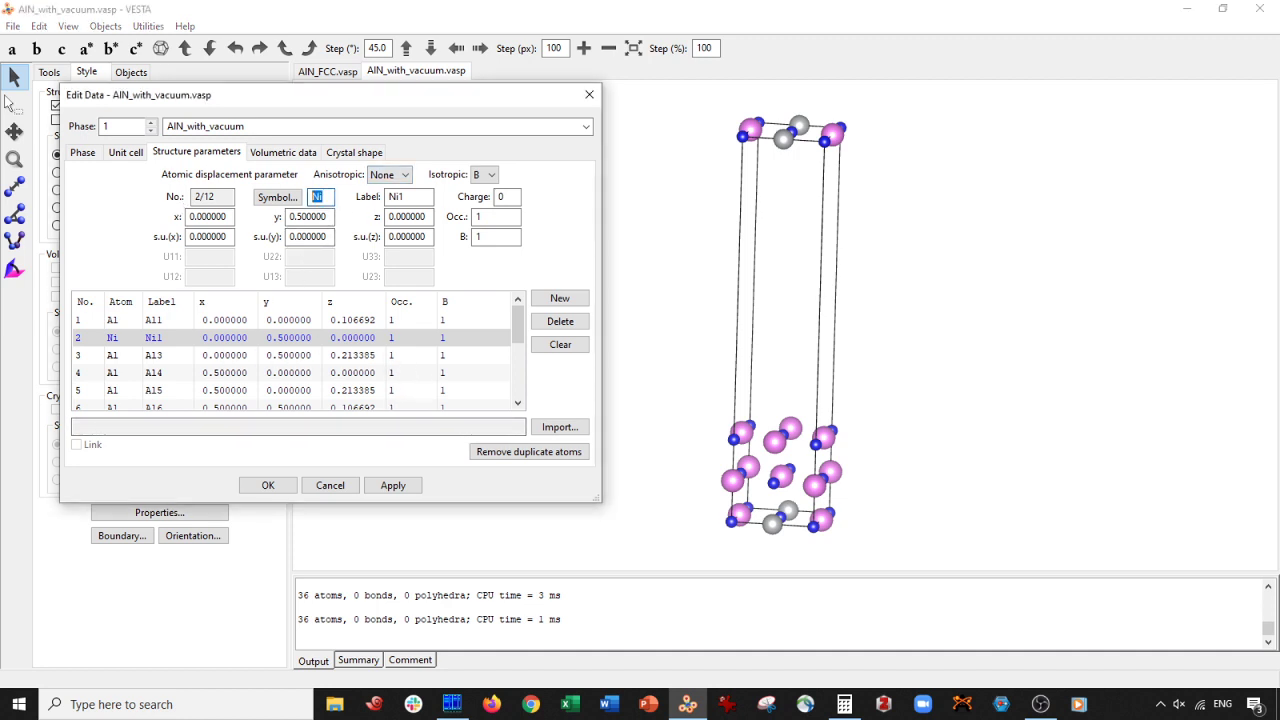
text(Al2)
click(290, 318)
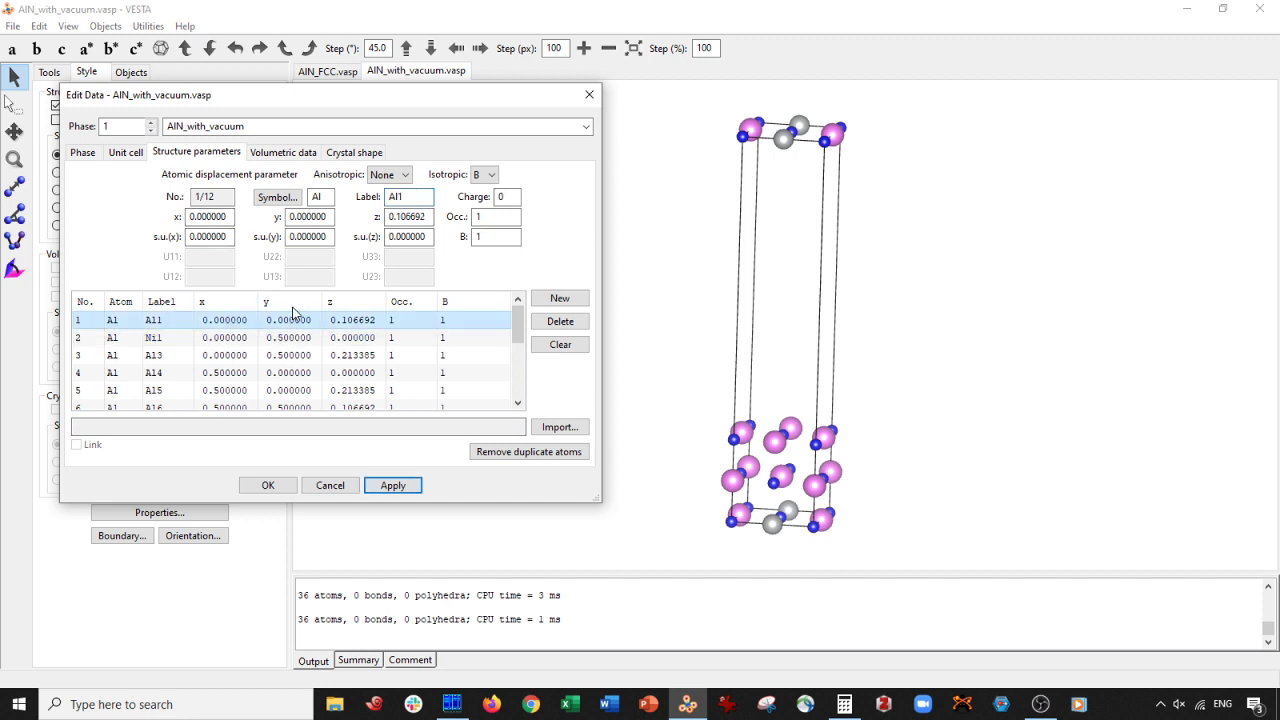
click(331, 196)
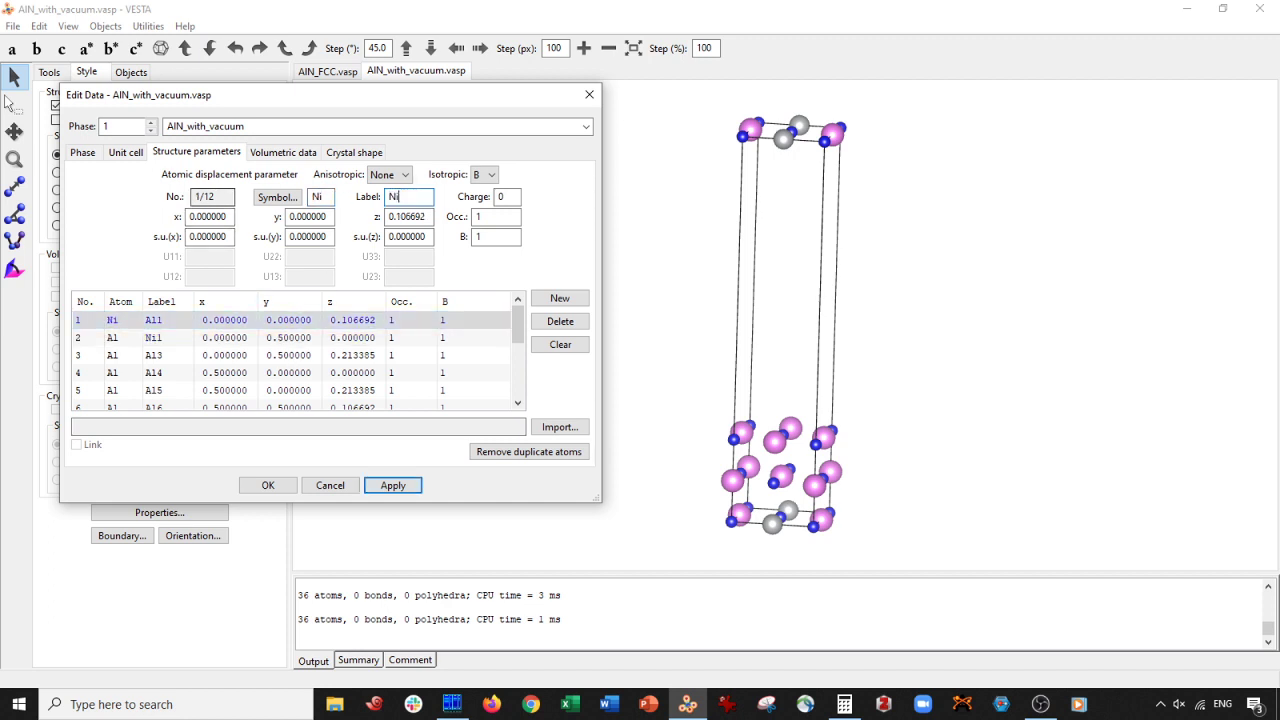
click(393, 485)
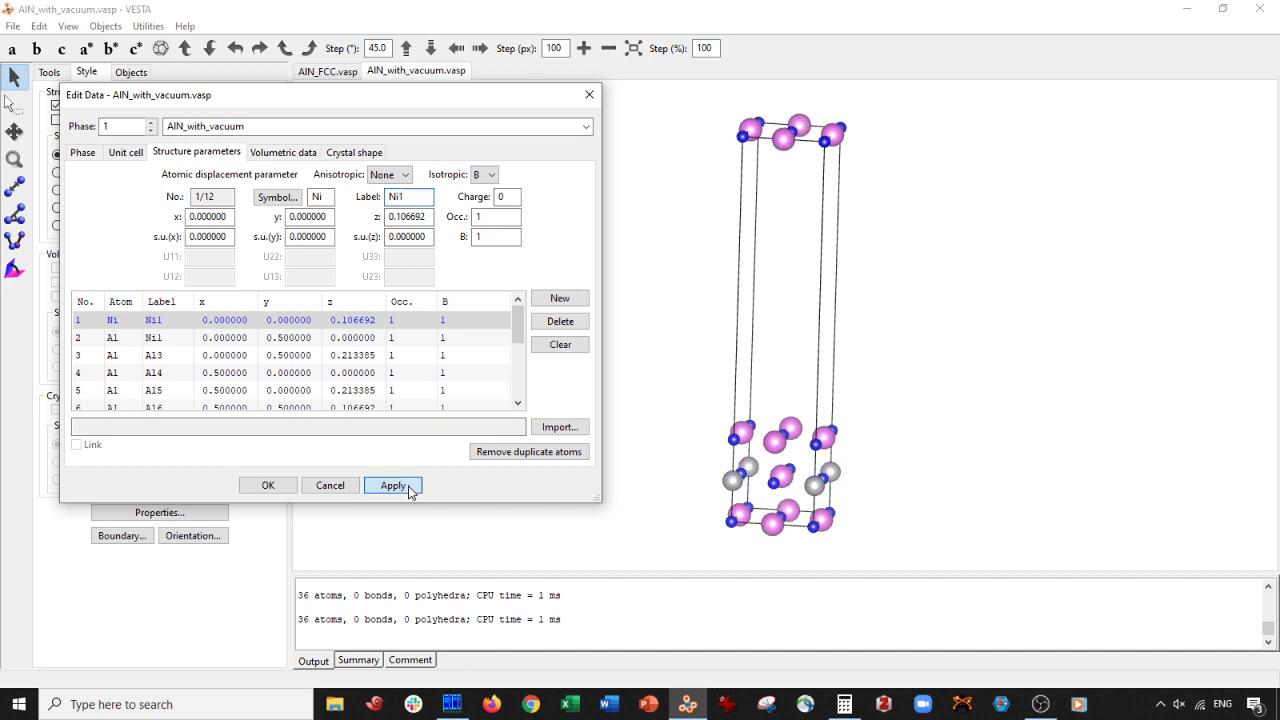
click(770, 440)
mouse_move(770, 440)
mouse_down()
mouse_move(866, 423)
mouse_move(983, 434)
mouse_move(758, 447)
mouse_up()
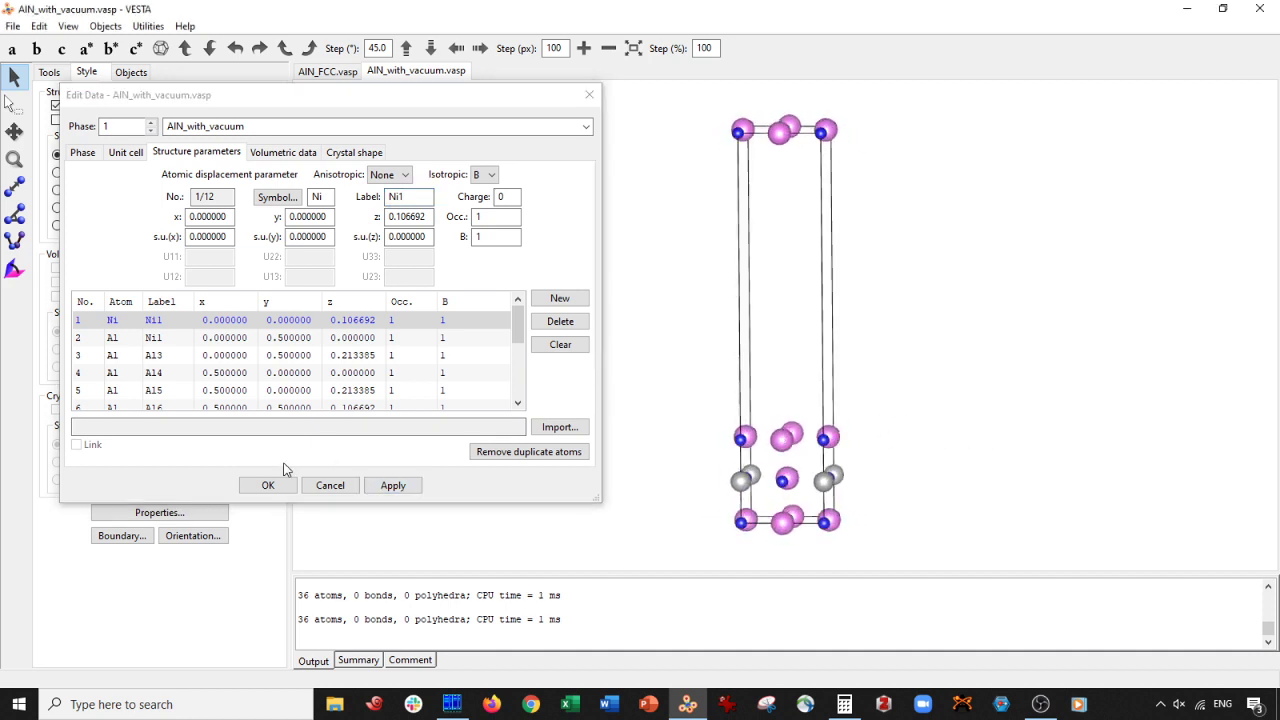
click(280, 500)
click(272, 486)
Step: Set the displayed y range of the Ni-substituted slab to run from -1 to 2 and view it along the a axis
click(88, 540)
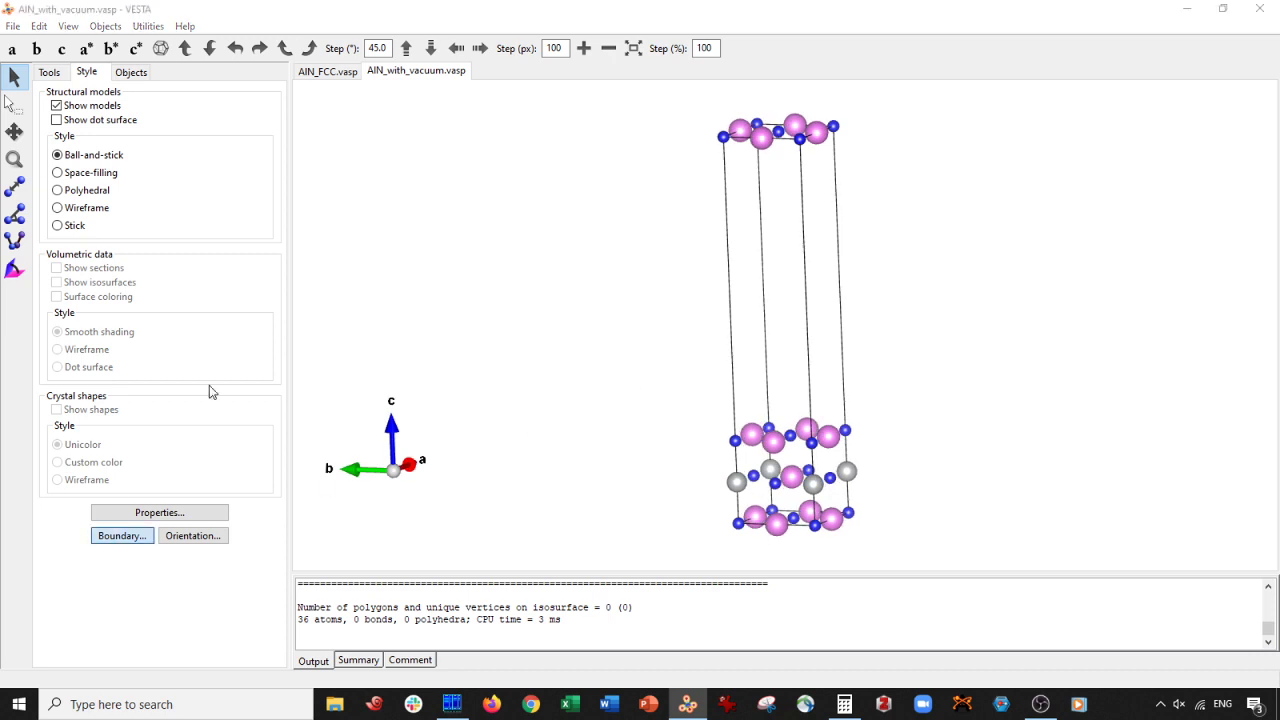
key(Tab)
key(Tab)
key(Tab)
key(Tab)
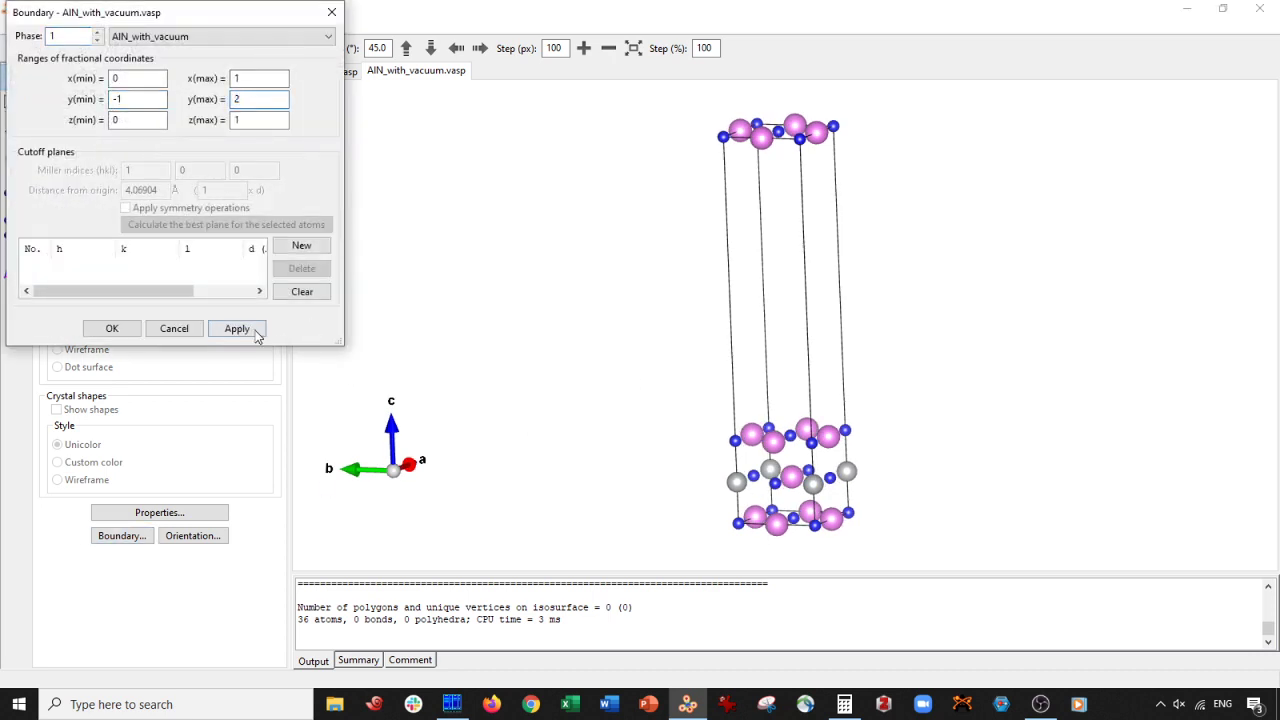
click(240, 330)
drag(663, 343, 786, 314)
click(112, 328)
Step: Start exporting the Ni-substituted structure's data under the file name AlN_with_vacuum_Ni_alloy.vasp
click(14, 27)
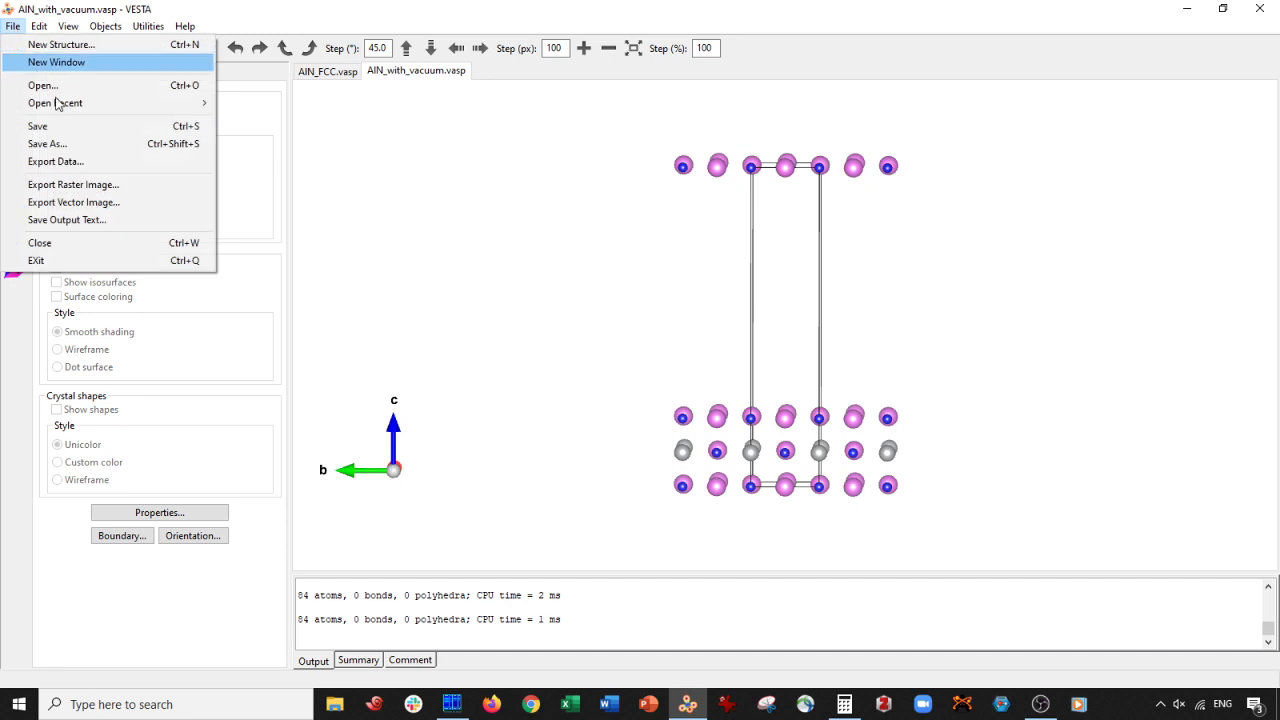
click(57, 159)
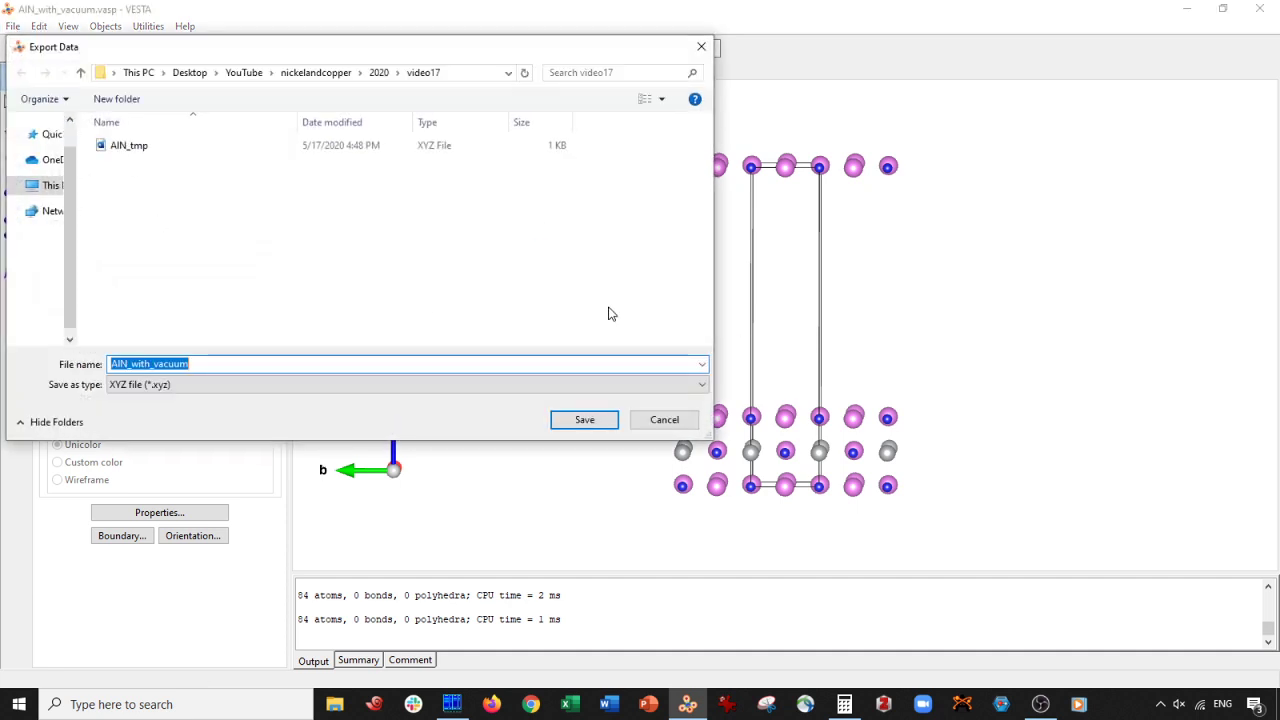
click(212, 364)
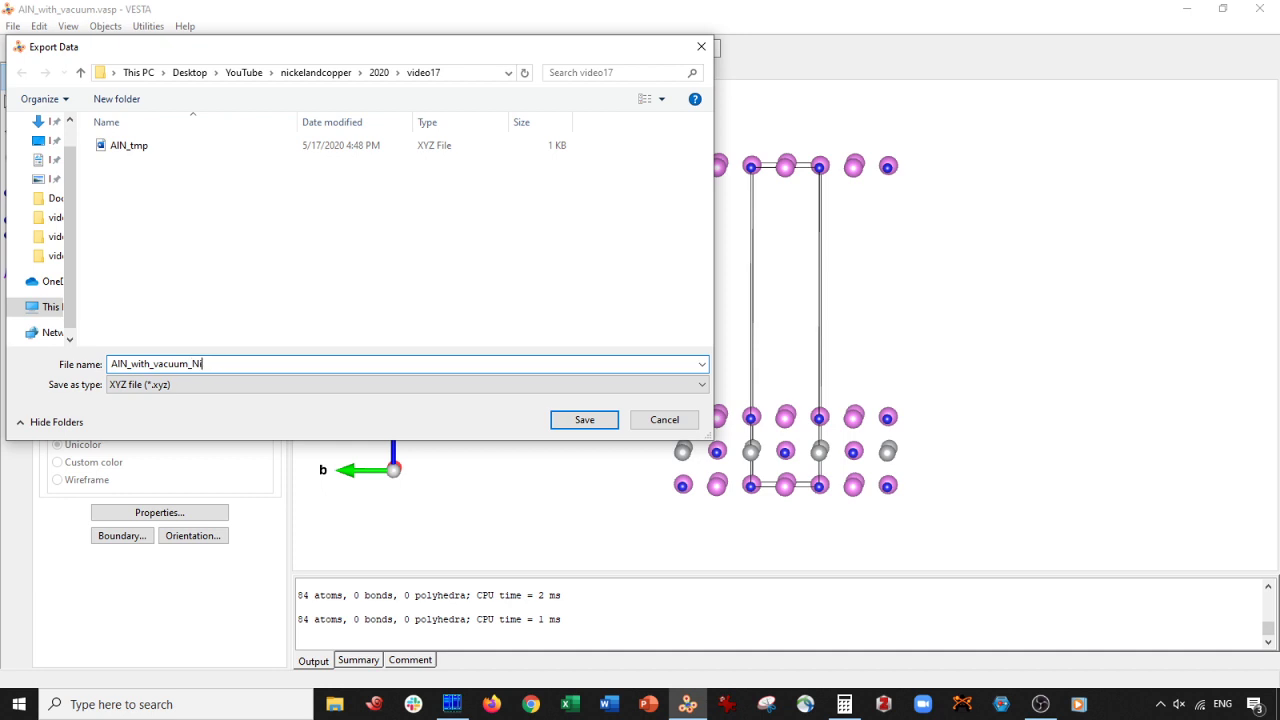
text(_Ni-alloy.vasp)
key(ctrl+a)
click(198, 364)
double_click(243, 366)
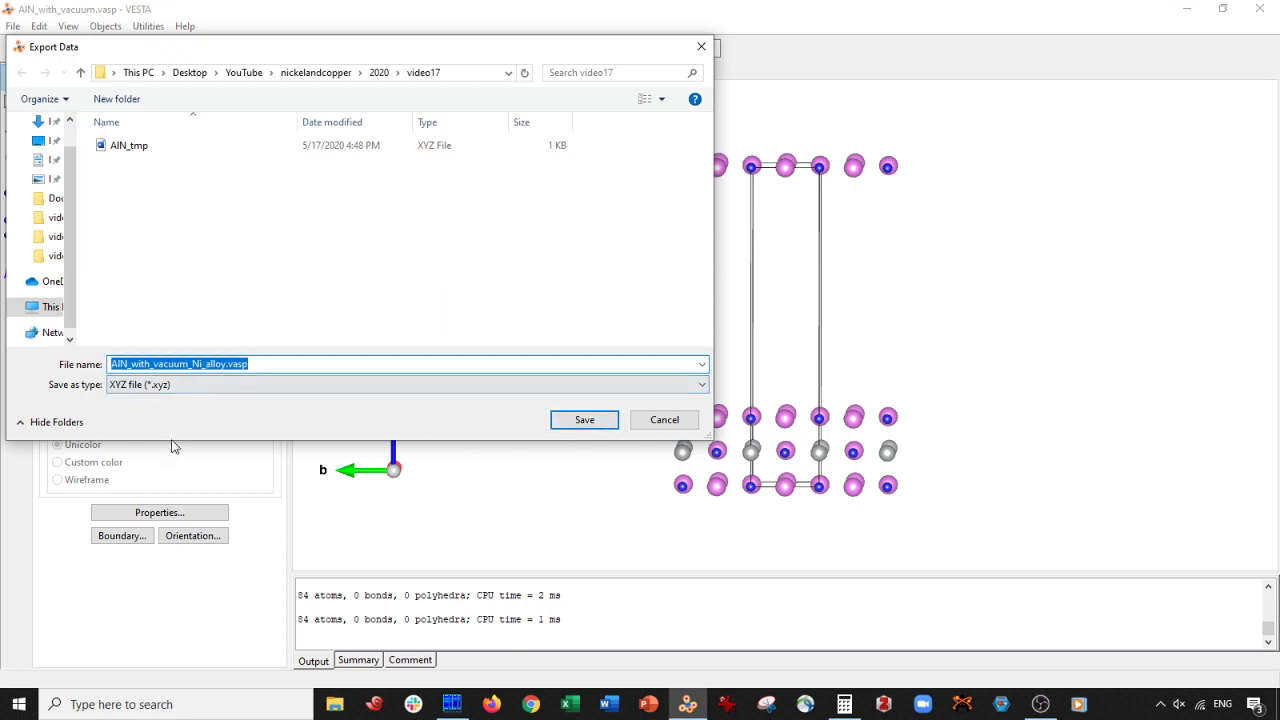
Step: Set the export format to VASP (POSCAR), keep the name AlN_with_vacuum_Ni_alloy.vasp, and save with Cartesian coordinates
click(172, 388)
click(168, 544)
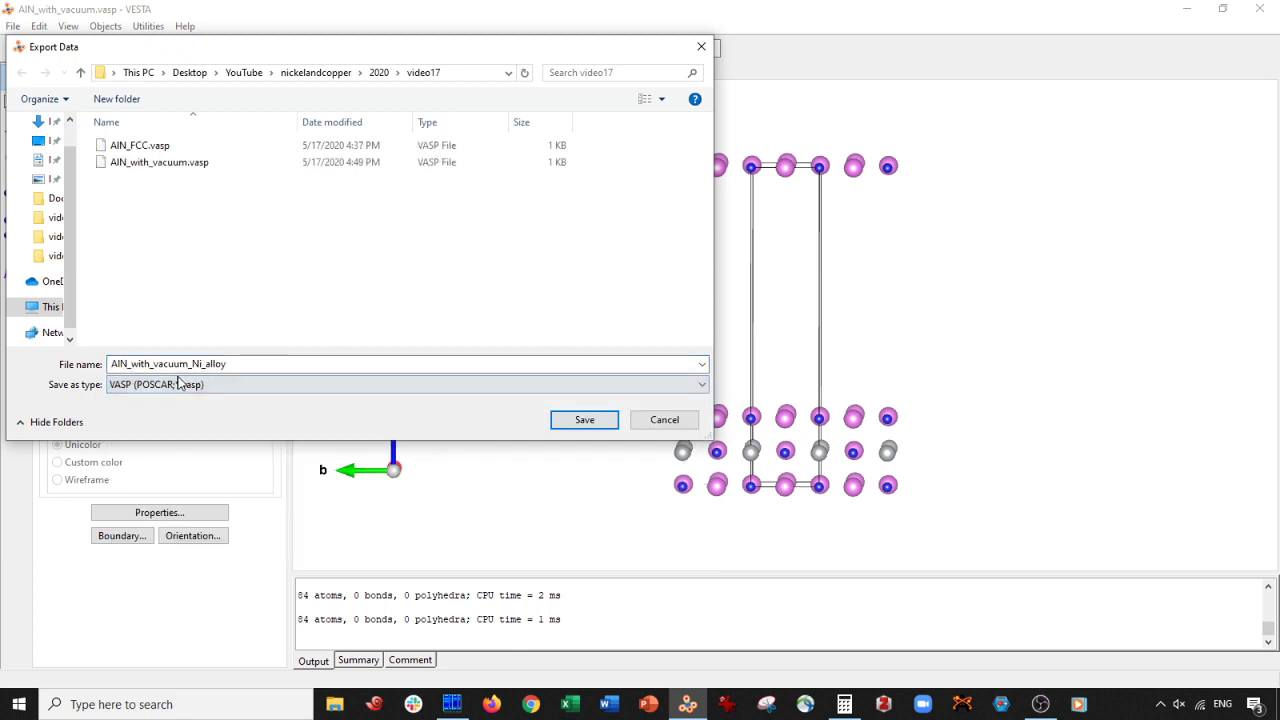
double_click(178, 365)
key(End)
text(.vasp)
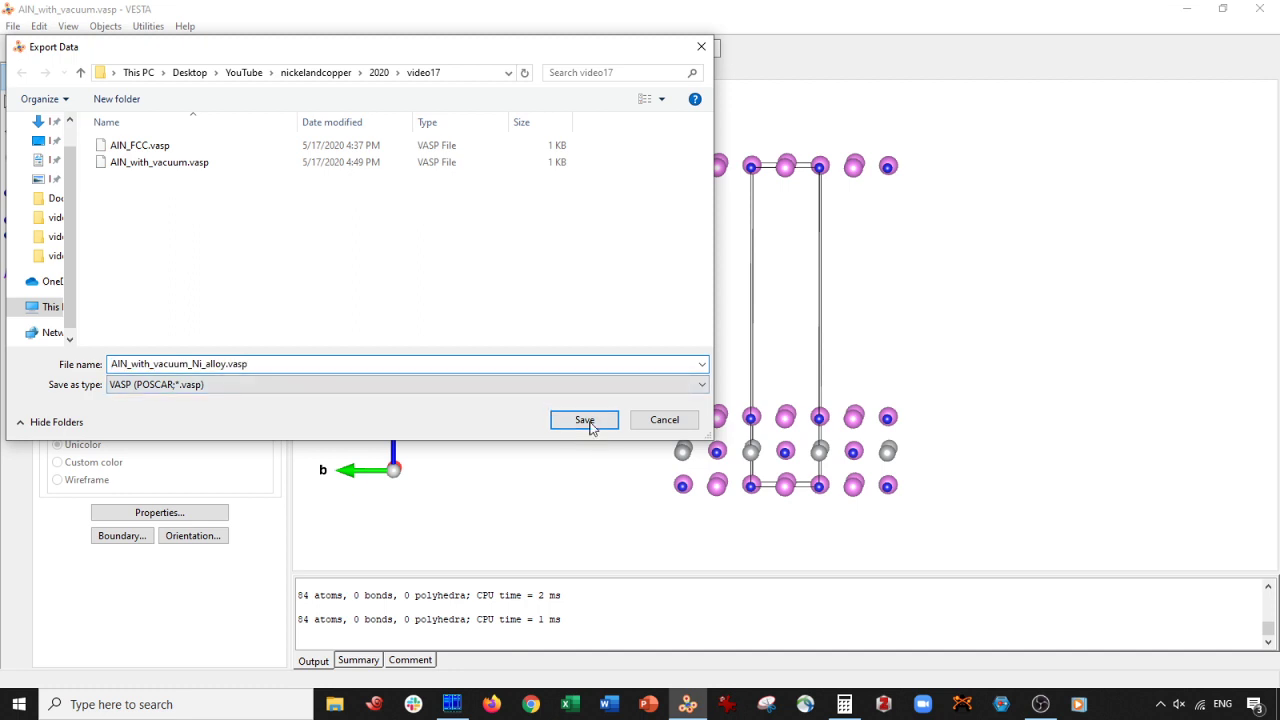
click(583, 420)
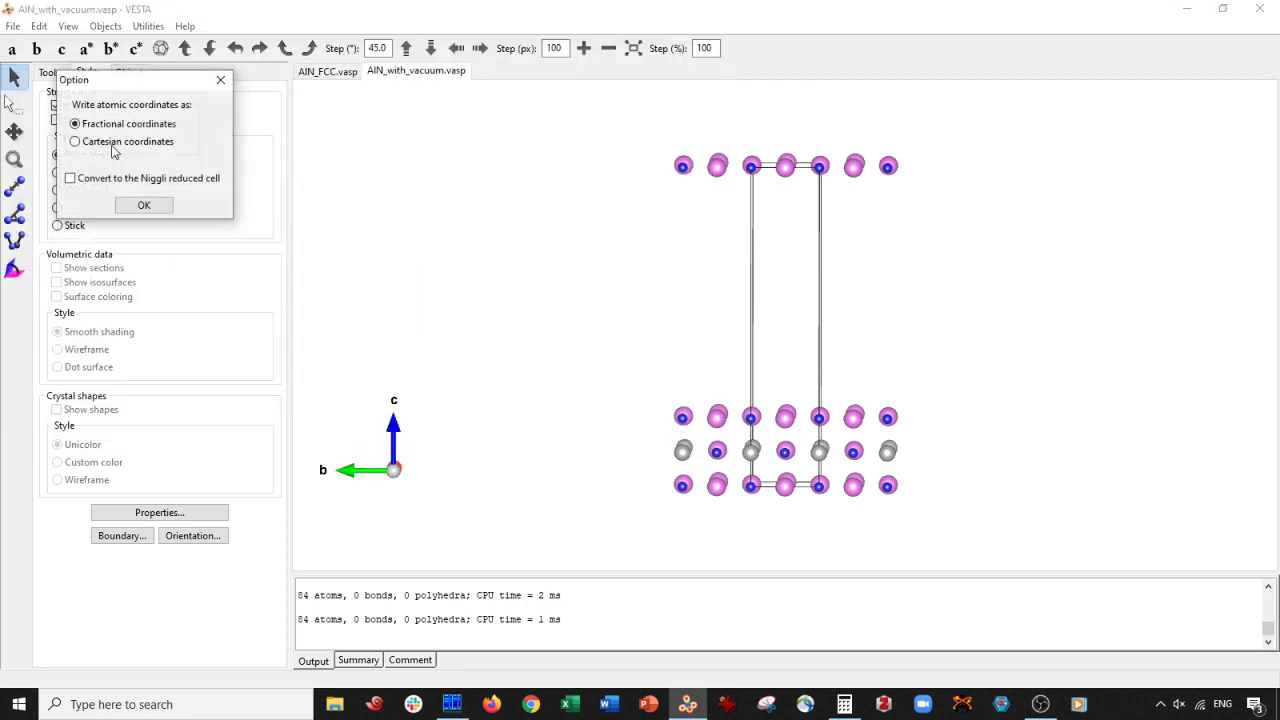
click(157, 208)
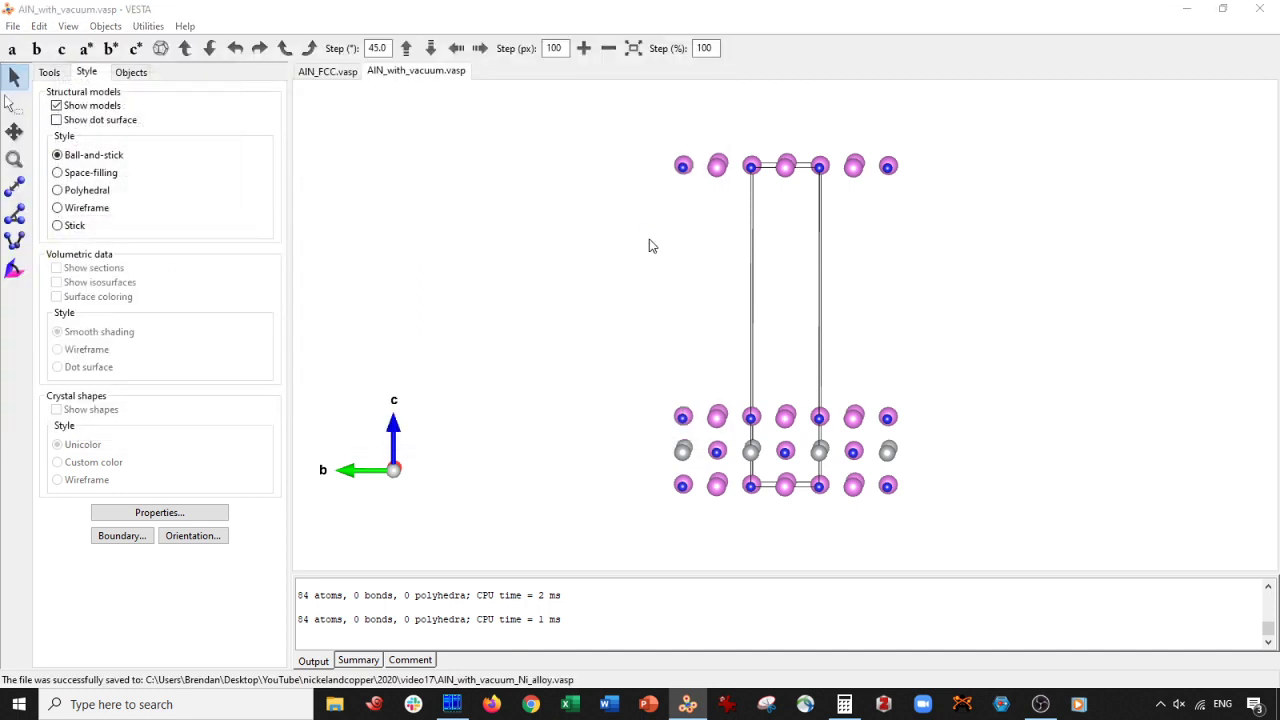
Step: Open the exported AlN_with_vacuum_Ni_alloy.vasp and rotate the slab to inspect it
double_click(183, 198)
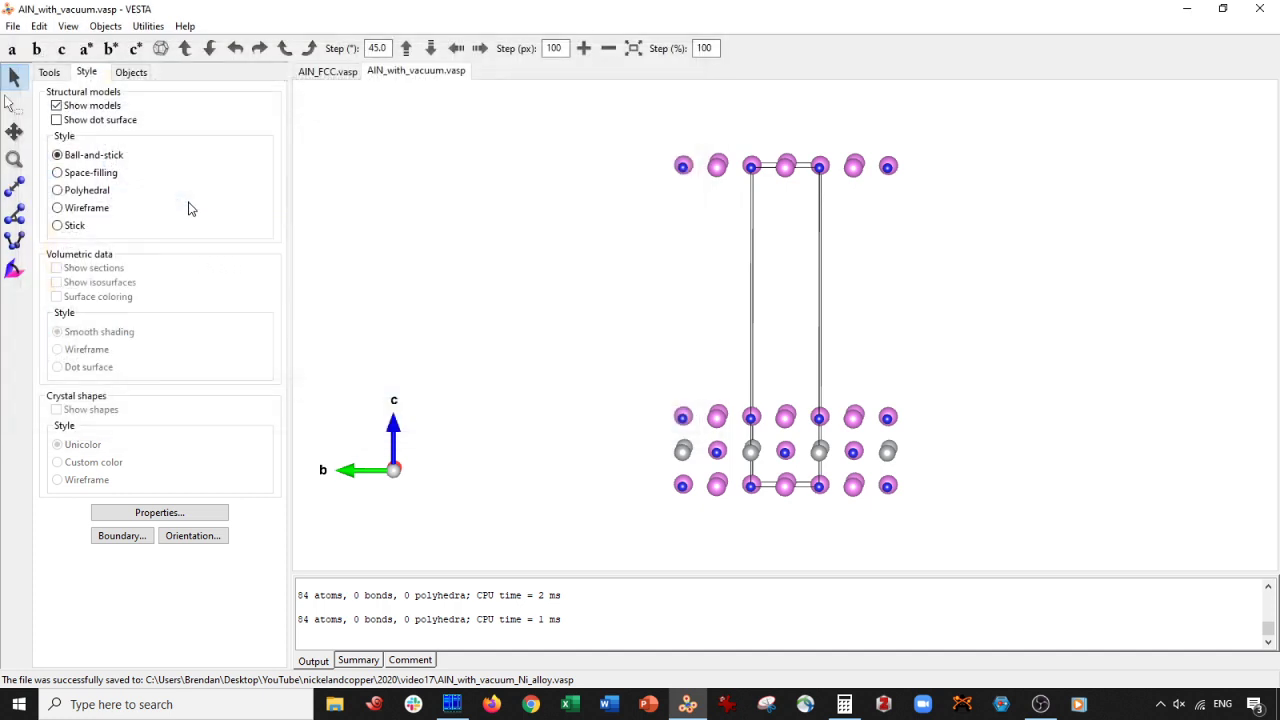
drag(765, 393, 698, 401)
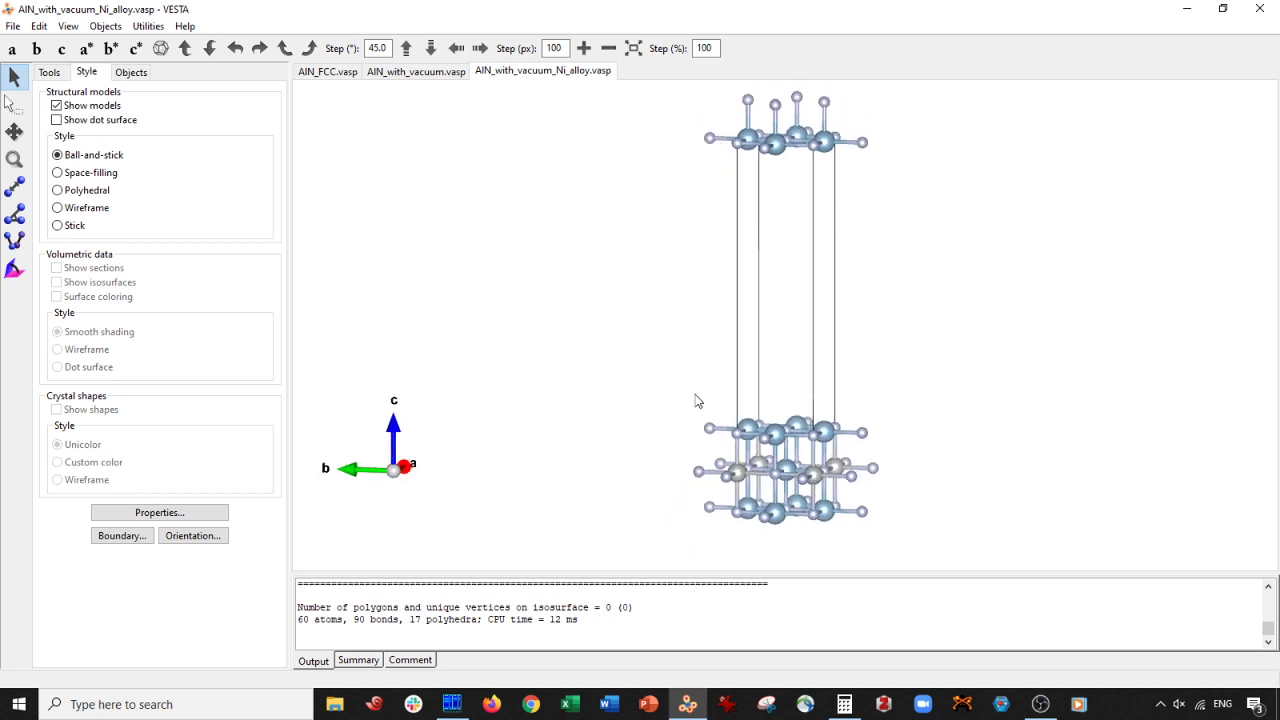
click(122, 536)
click(340, 12)
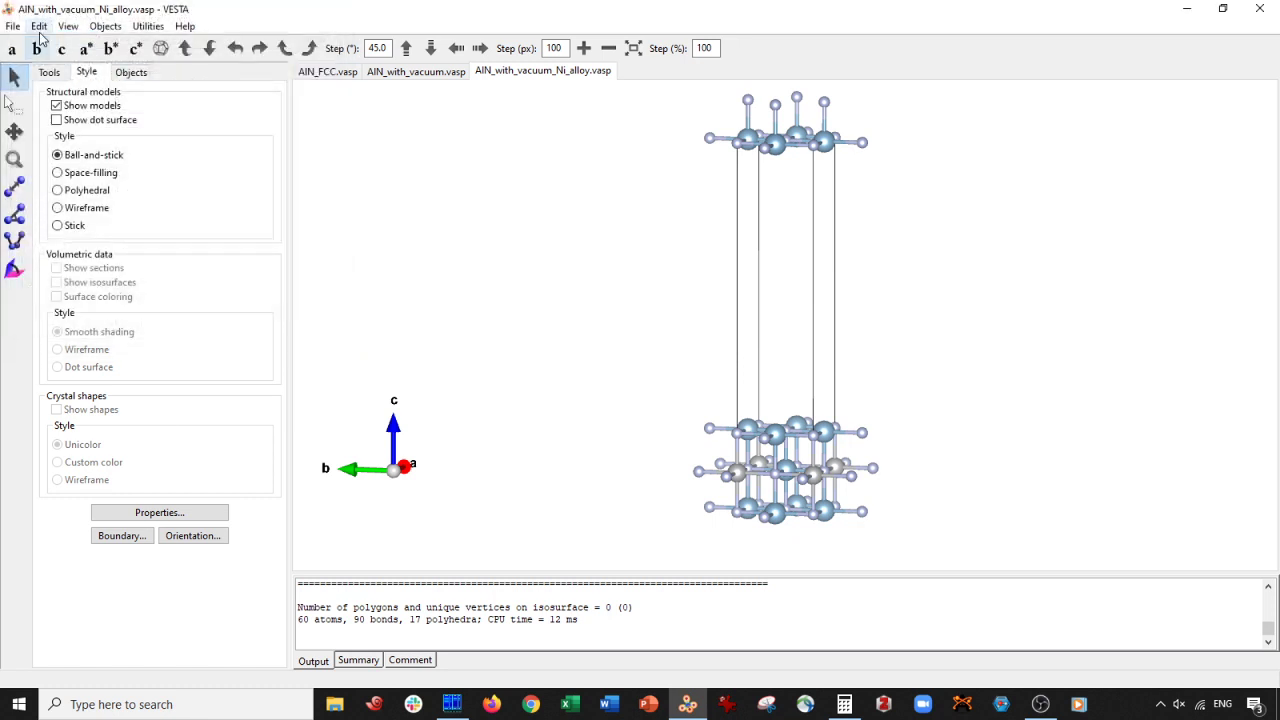
Step: Delete the Al–N and Ni–N bond definitions so the slab shows only atoms
click(39, 26)
click(72, 103)
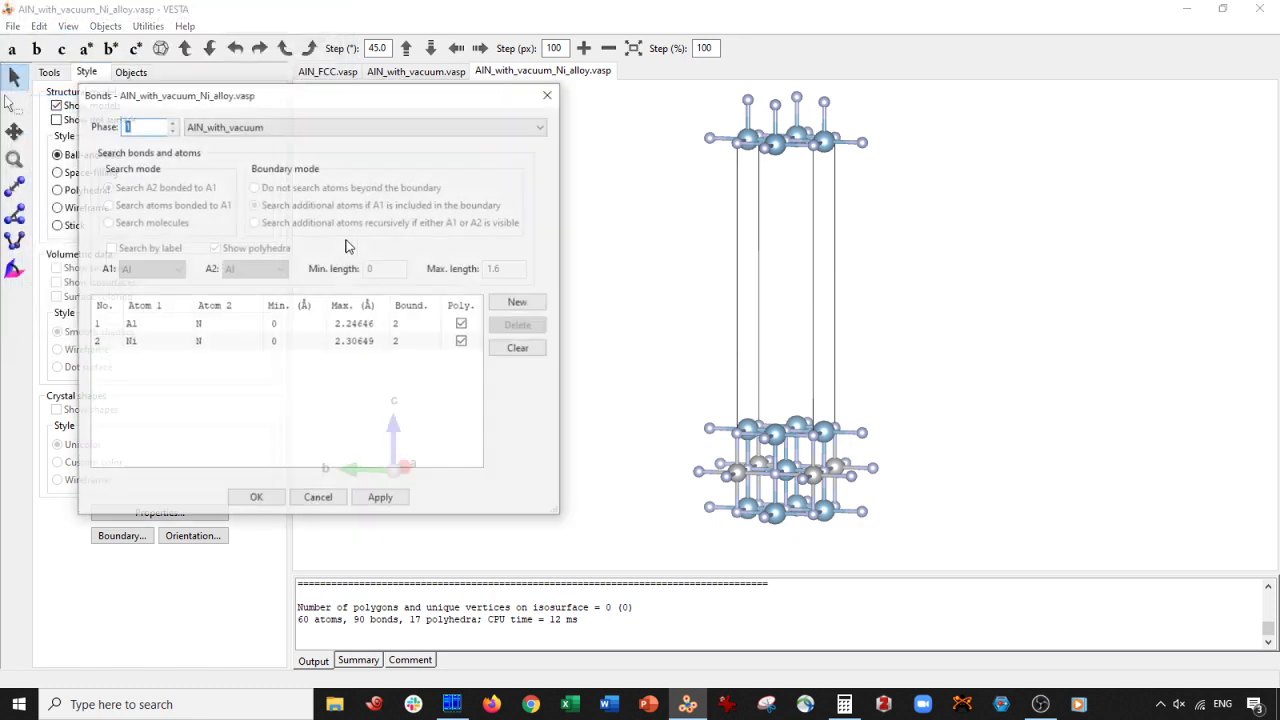
click(382, 324)
click(522, 328)
click(522, 328)
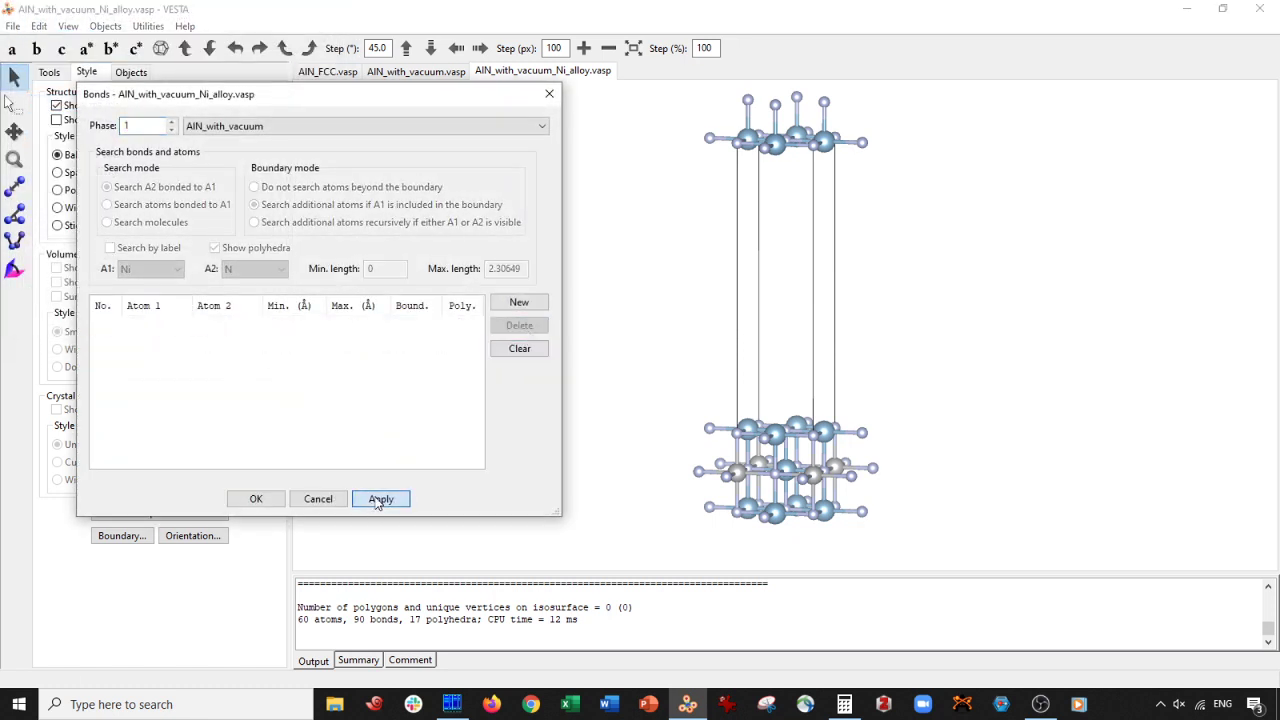
click(380, 499)
click(256, 499)
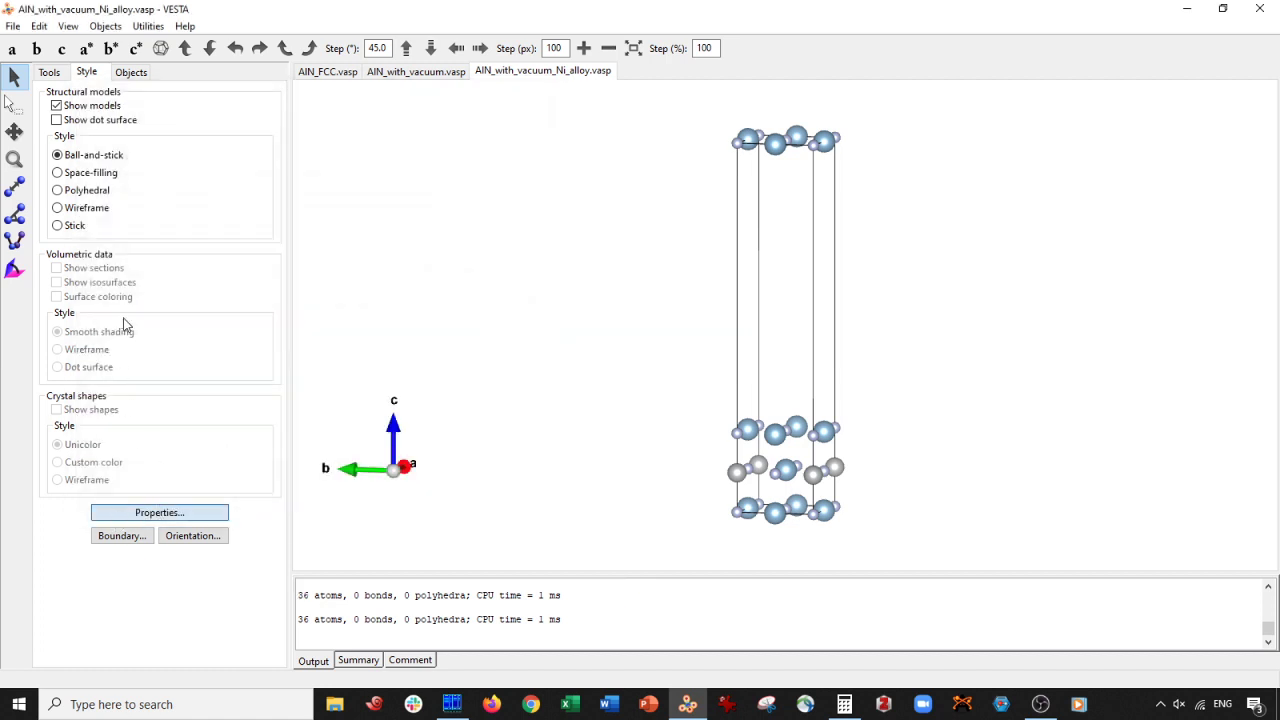
Step: Change the N atom colour to blue with RGB values 64, 64, 255
click(159, 512)
click(72, 38)
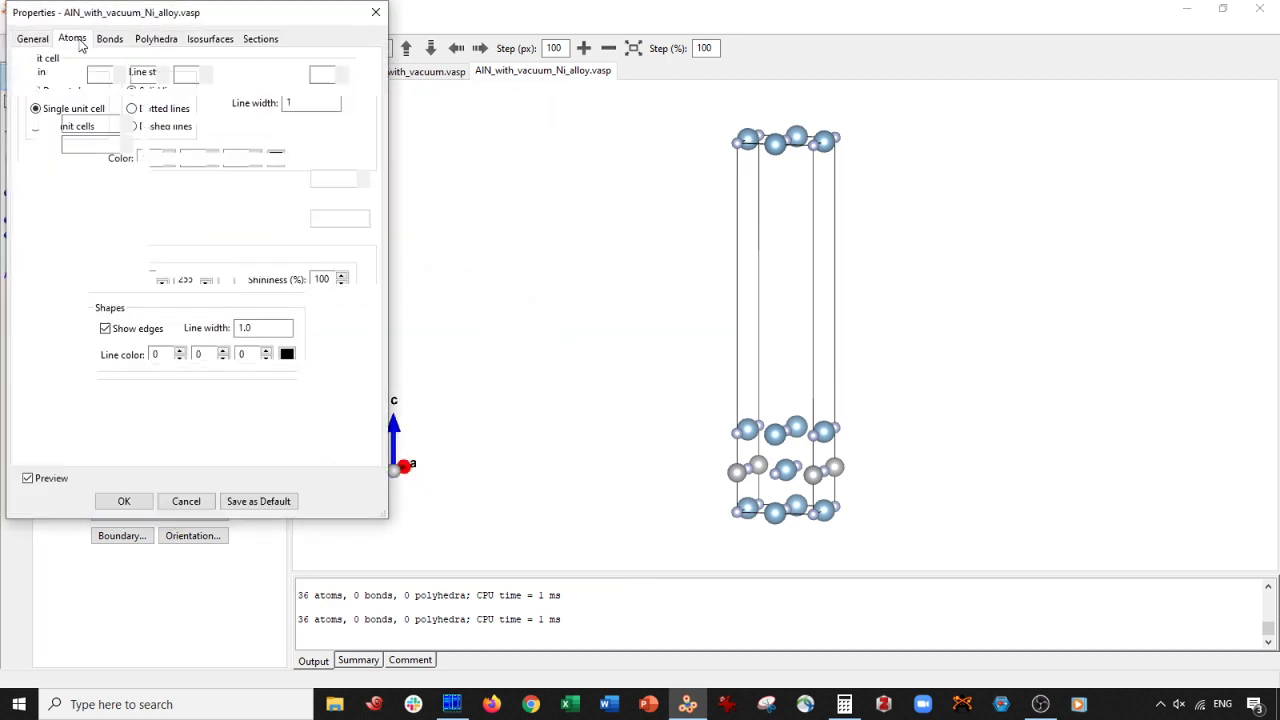
click(136, 322)
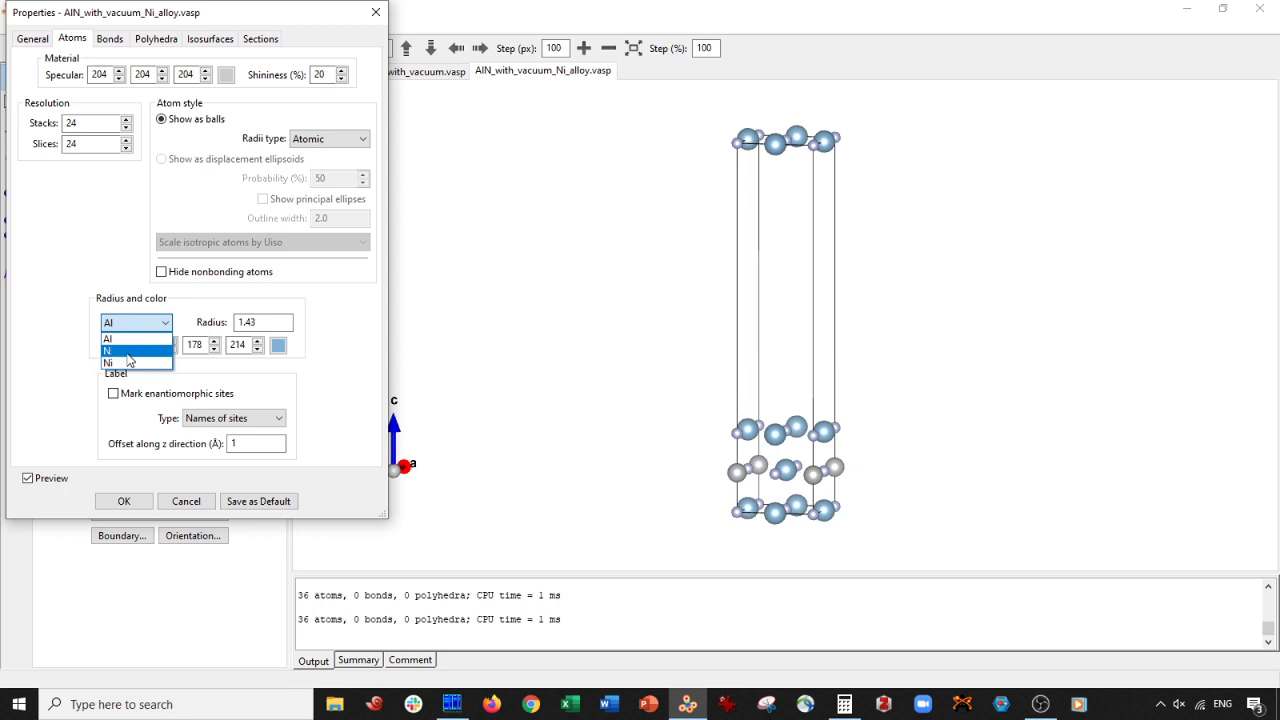
click(130, 354)
click(278, 345)
click(109, 124)
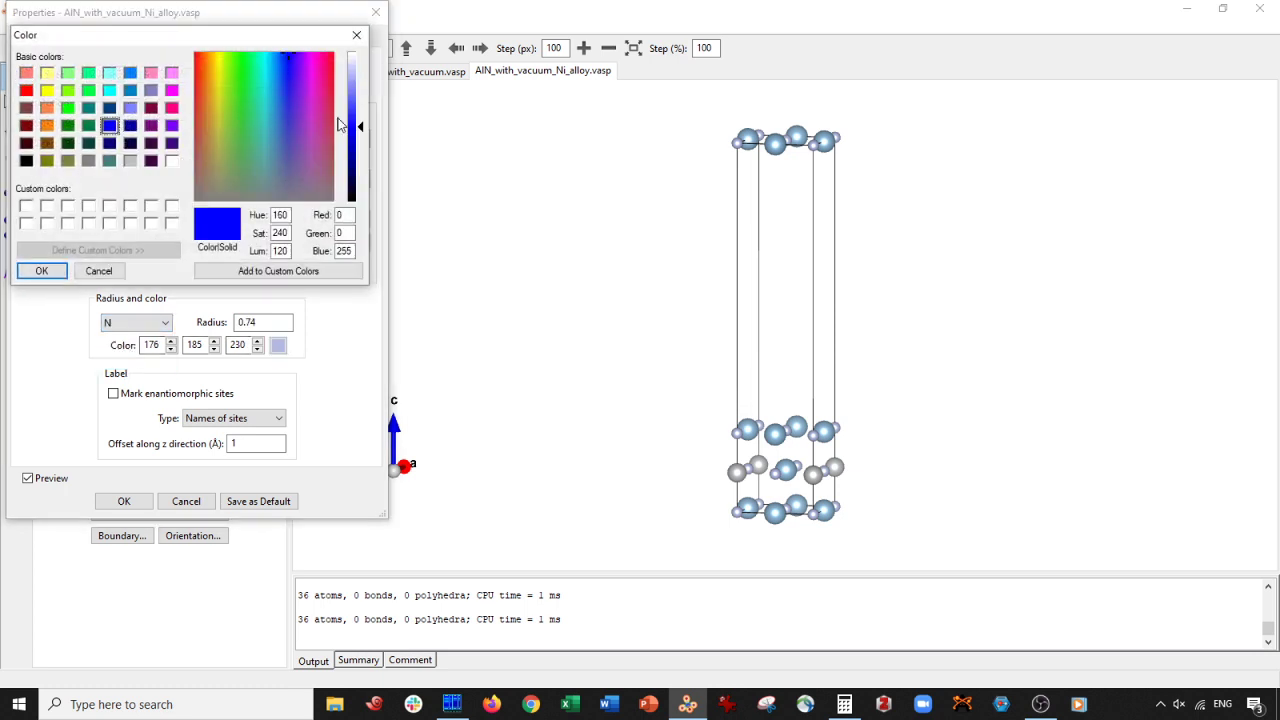
click(356, 112)
click(40, 271)
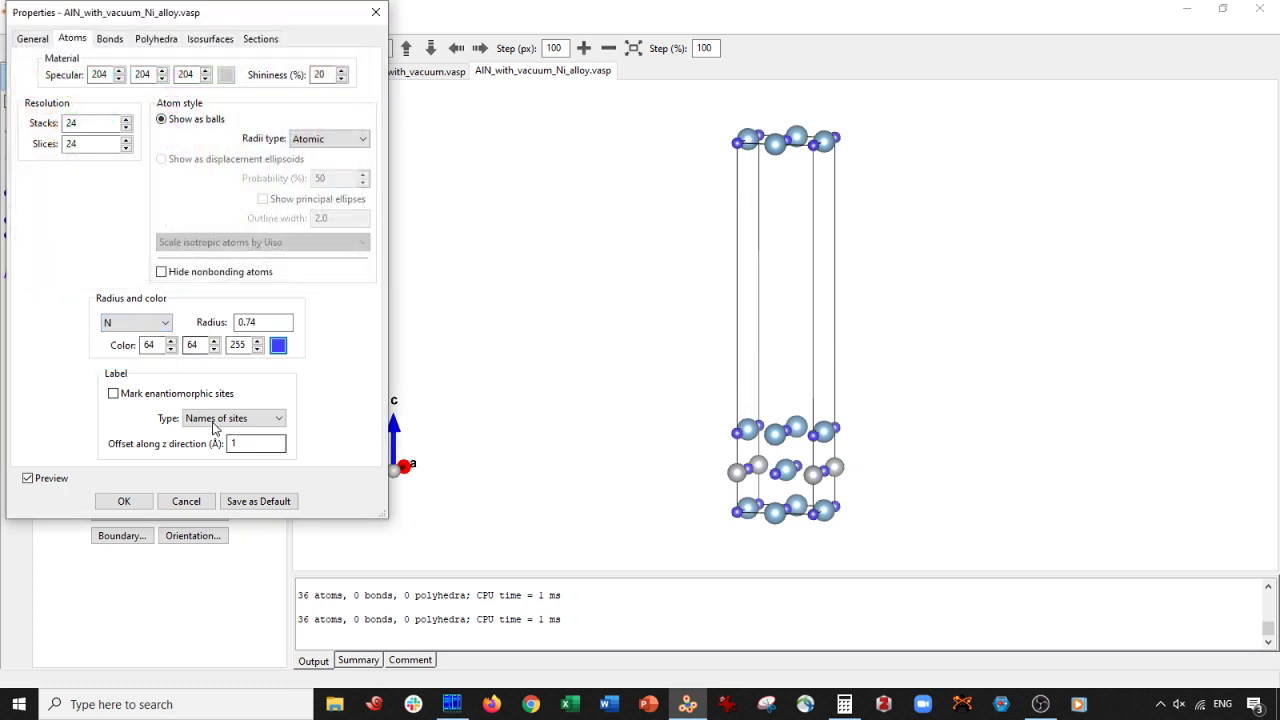
Step: Change the Al atom colour to pink with RGB values 255, 128, 255 and accept the atom properties
click(138, 322)
click(130, 338)
click(278, 345)
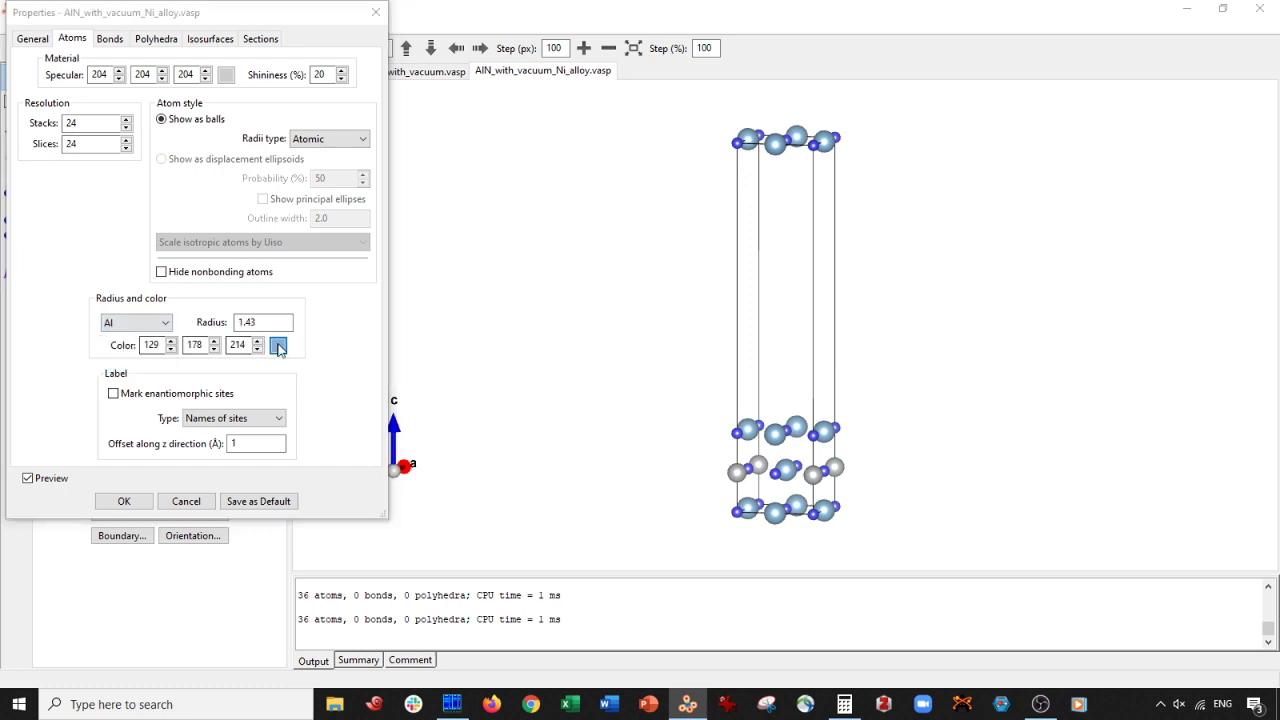
click(172, 73)
click(41, 271)
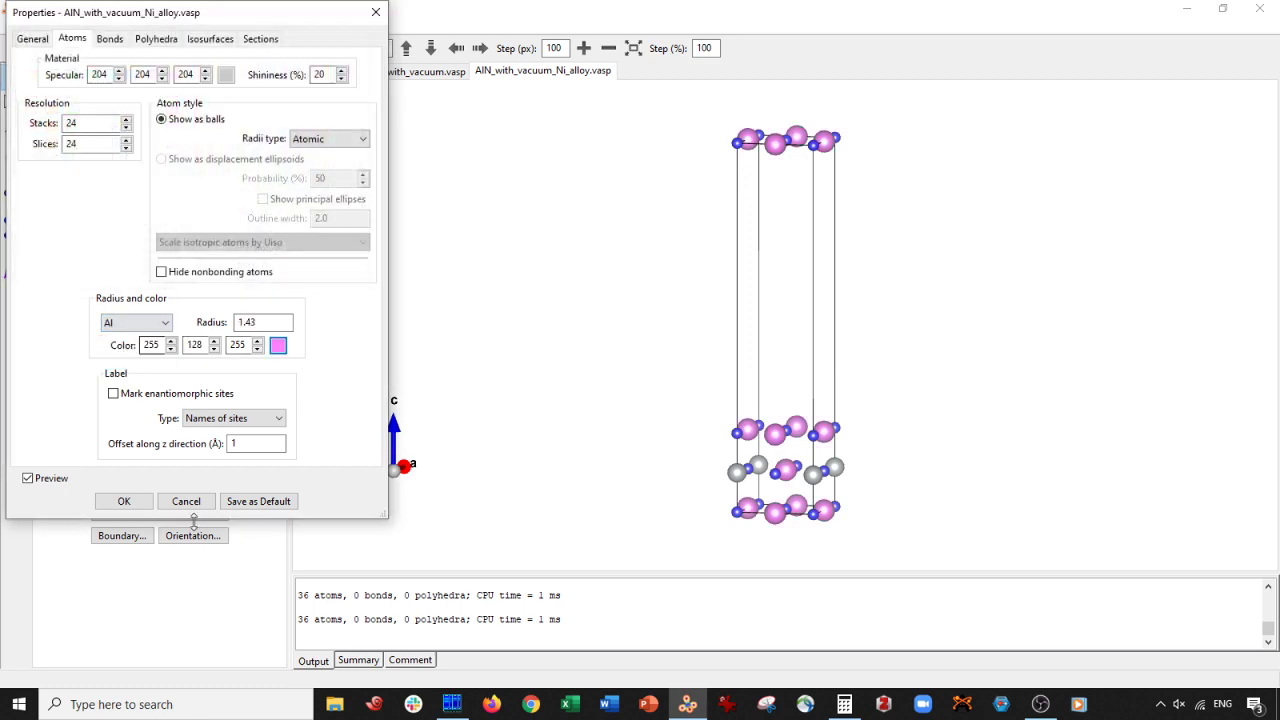
click(146, 507)
Step: Inspect the recoloured slab, switch to Far Manager, and open AlN_with_vacuum_Ni_alloy.vasp for editing
mouse_move(871, 451)
mouse_down()
mouse_move(846, 461)
mouse_move(883, 457)
mouse_move(846, 449)
mouse_move(917, 451)
mouse_move(851, 463)
mouse_move(886, 443)
mouse_move(931, 451)
mouse_move(849, 455)
mouse_up()
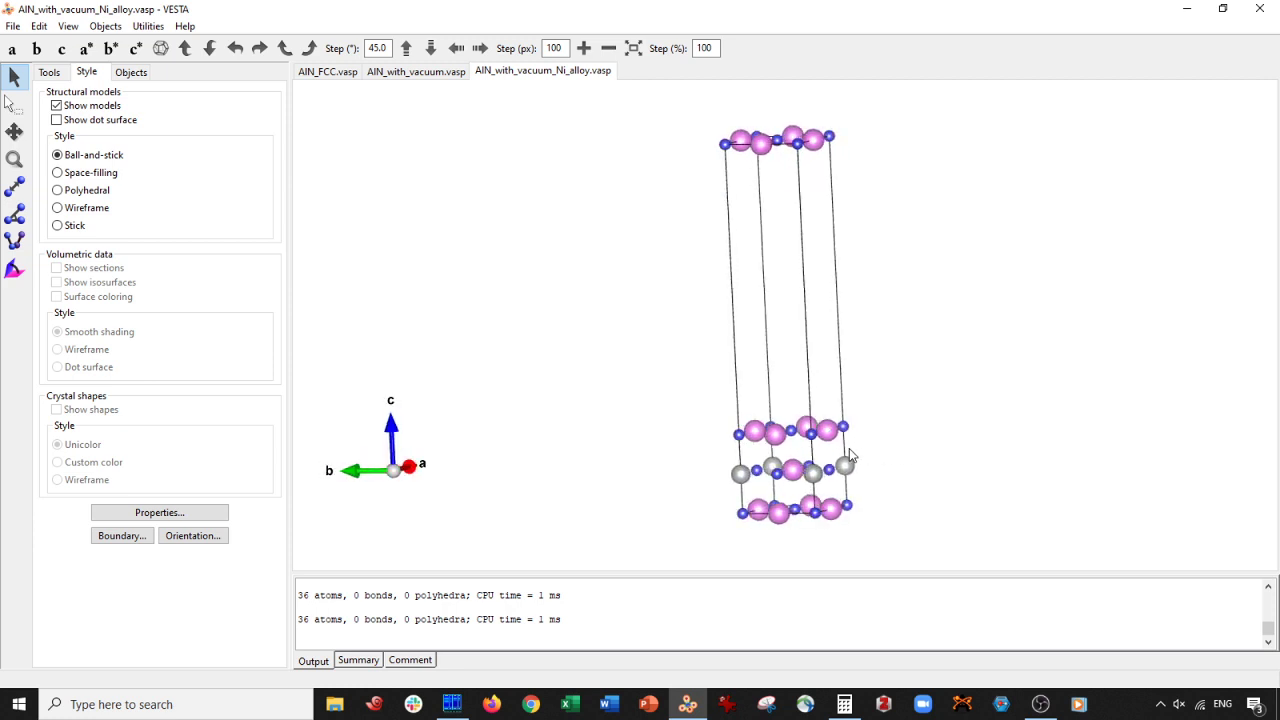
drag(771, 233, 816, 356)
click(452, 704)
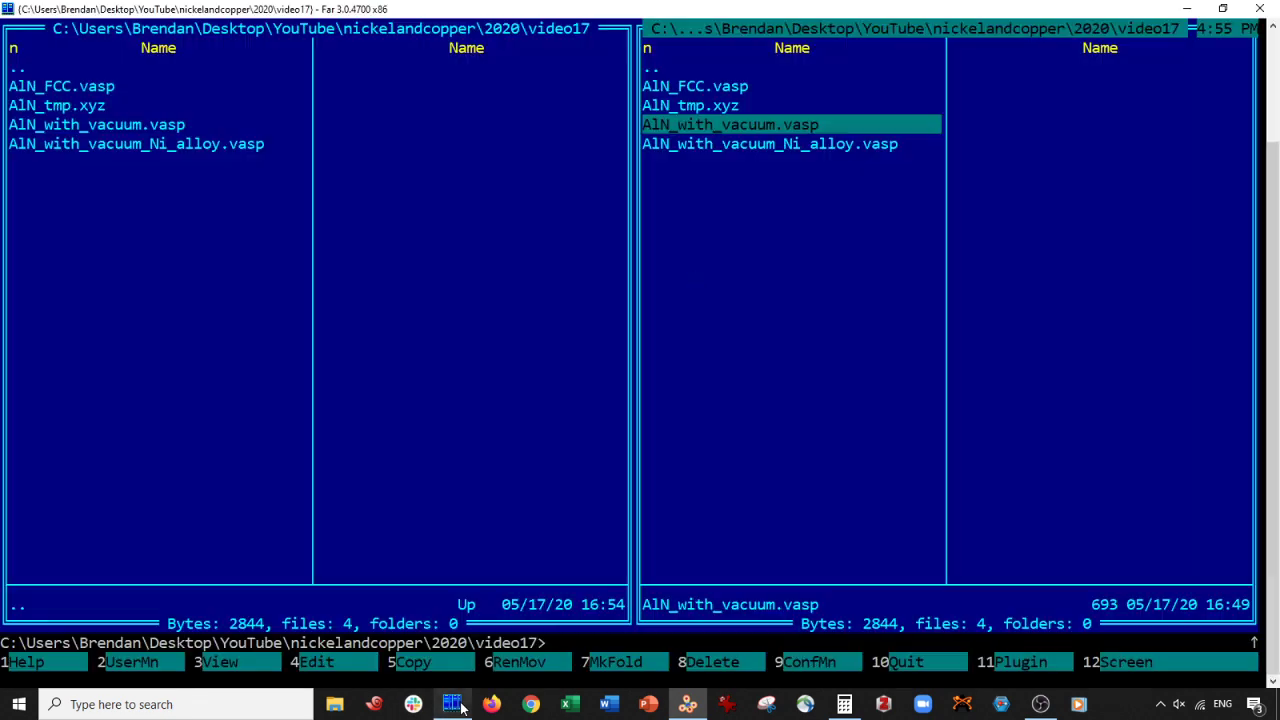
click(730, 148)
key(F4)
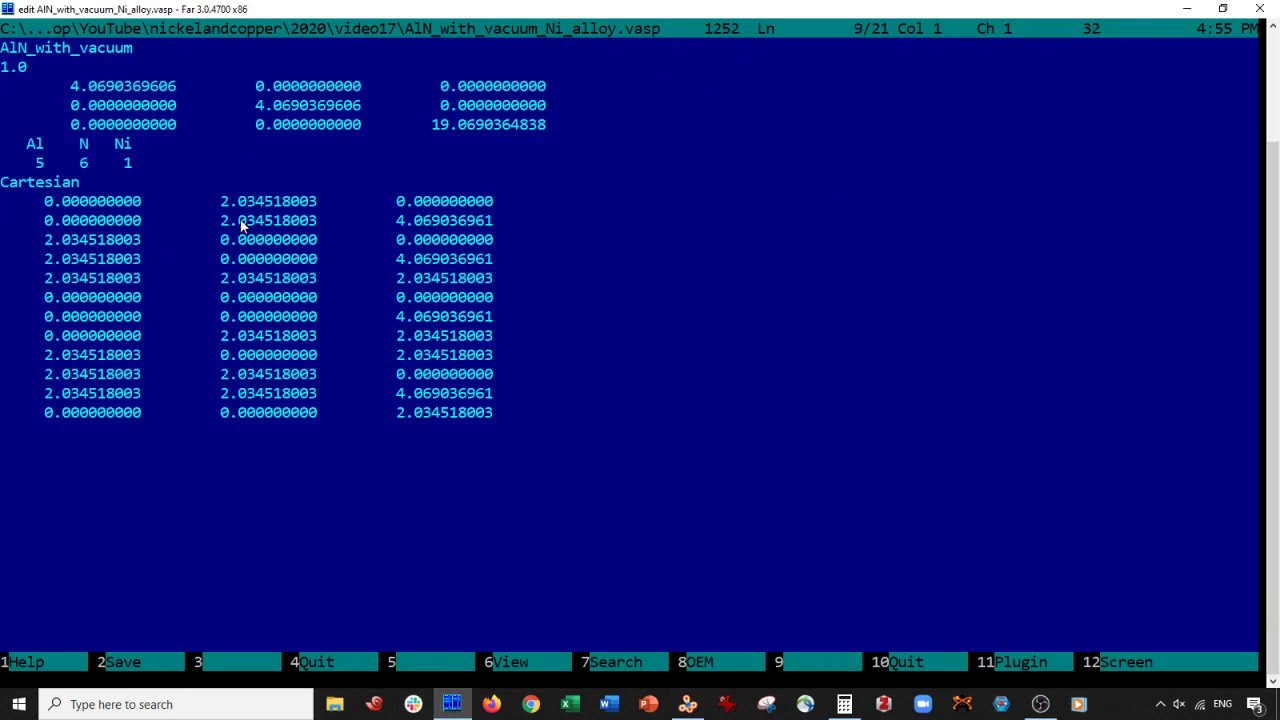
Step: Prefix the first five Cartesian coordinate lines with the element label Al
text(Al)
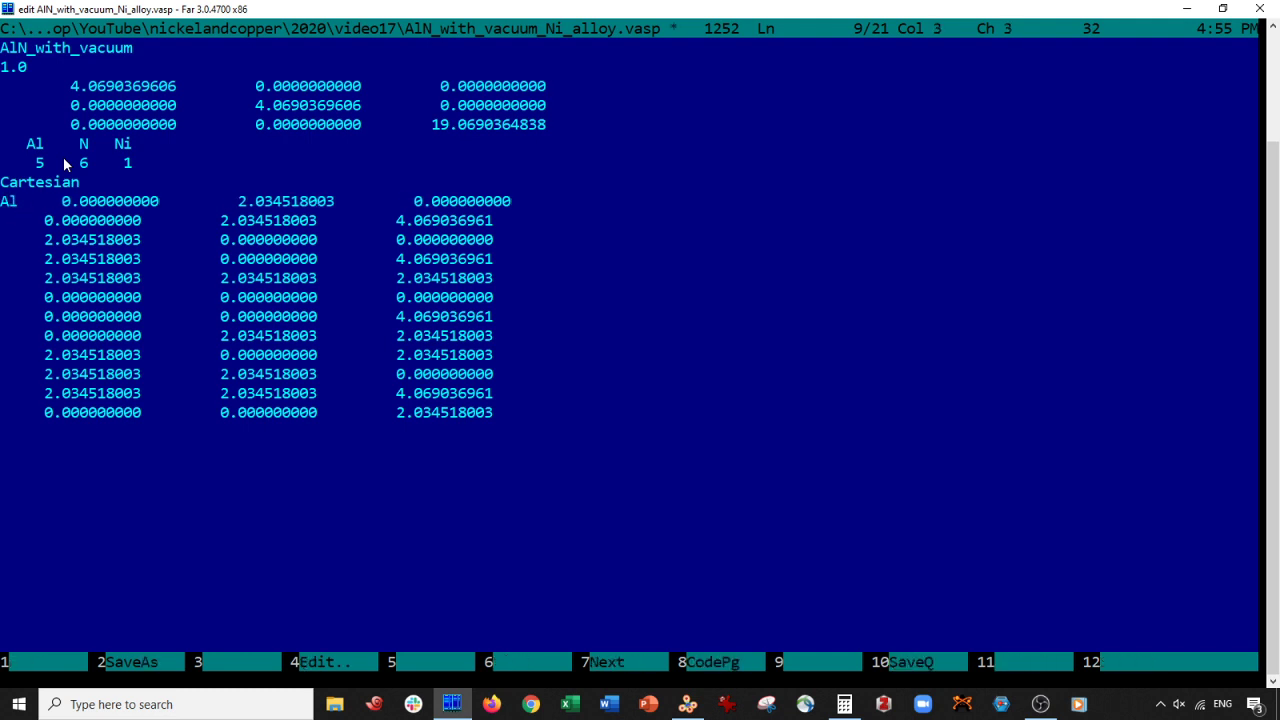
key(shift+Home)
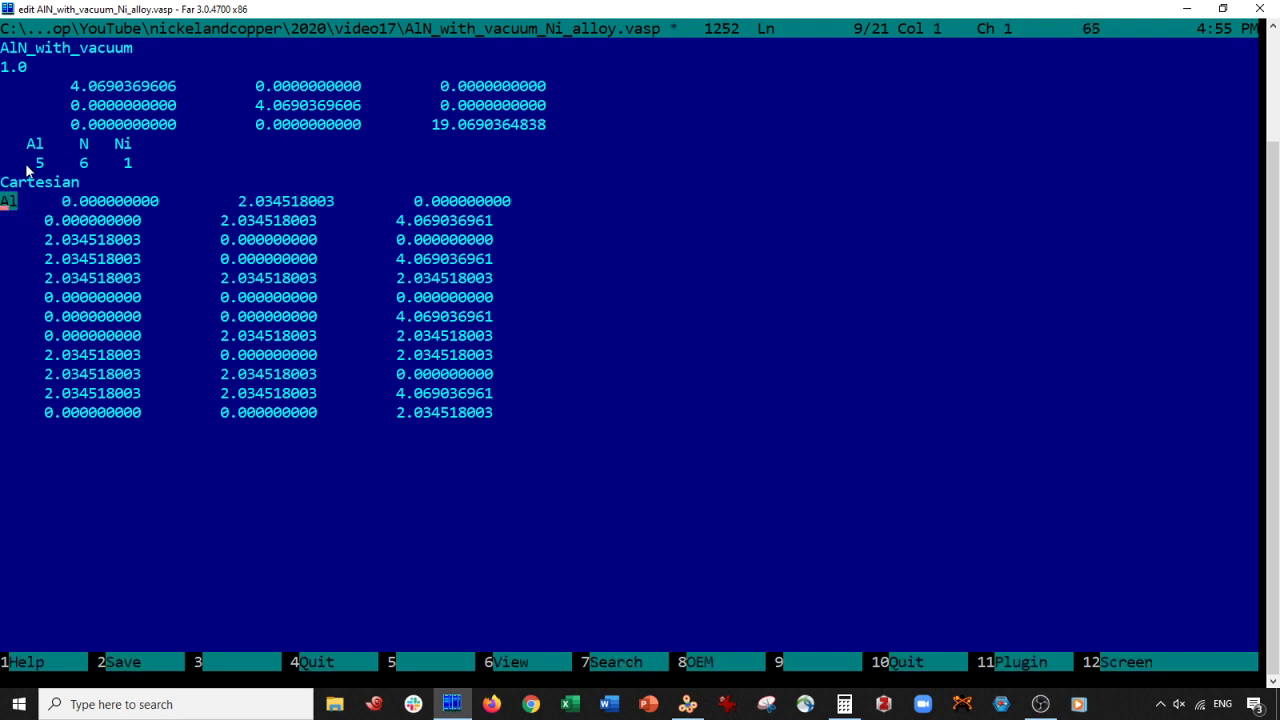
key(ctrl+c)
key(Down)
key(ctrl+v)
key(Home)
key(Down)
key(ctrl+v)
key(Down)
key(Home)
key(ctrl+v)
key(Down)
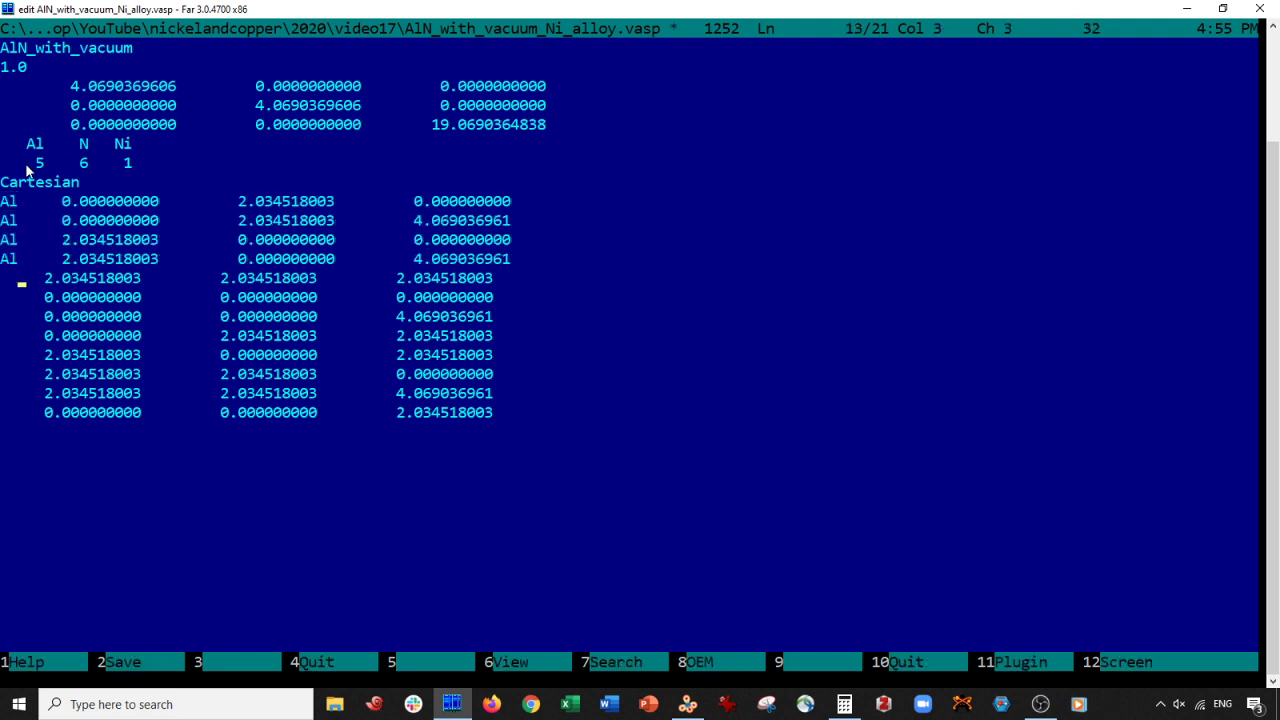
key(Home)
key(ctrl+v)
Step: Prefix the six coordinate lines below the Al atoms with N, and the last coordinate line with Ni
key(Down)
key(Home)
text(N)
key(shift+Home)
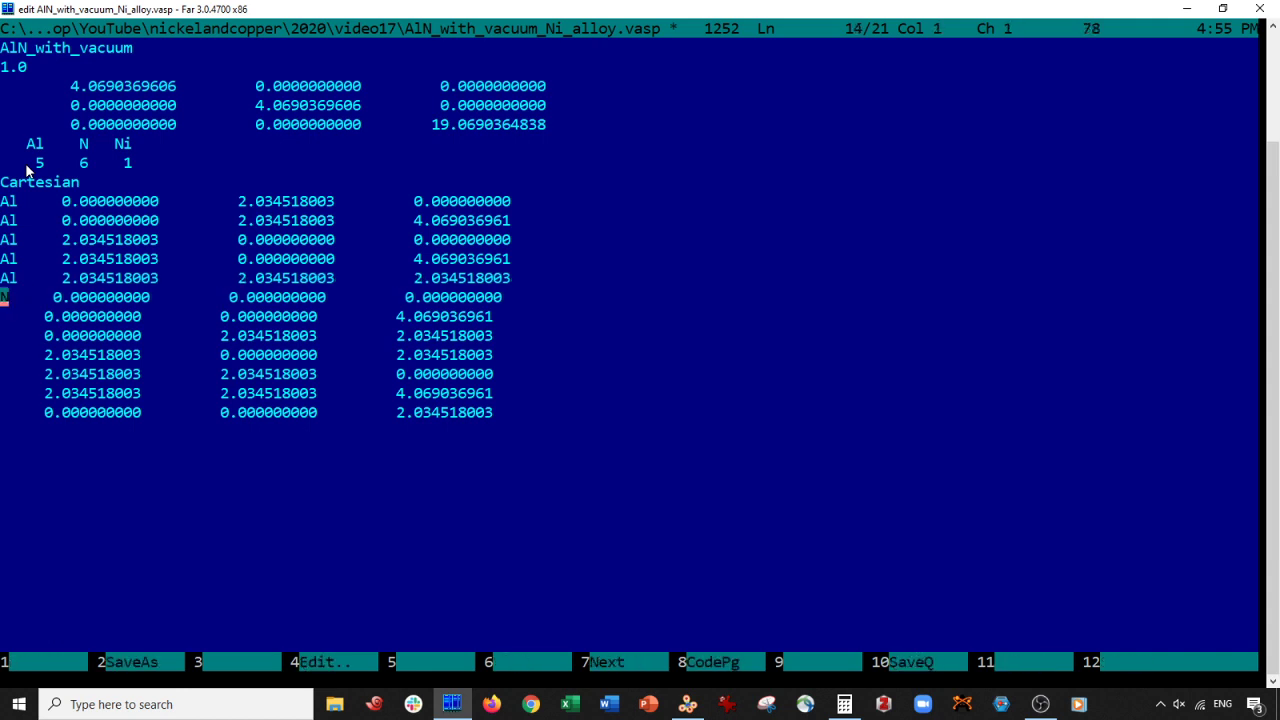
key(ctrl+z)
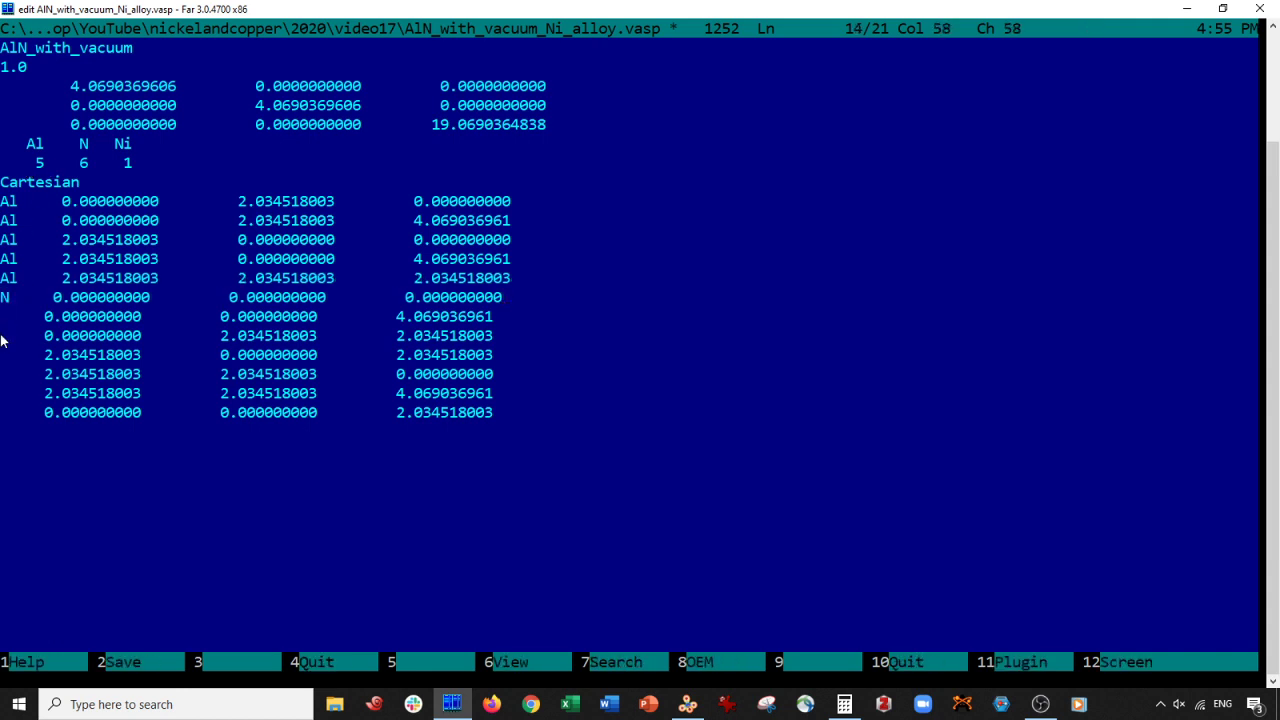
key(ctrl+v)
key(Right)
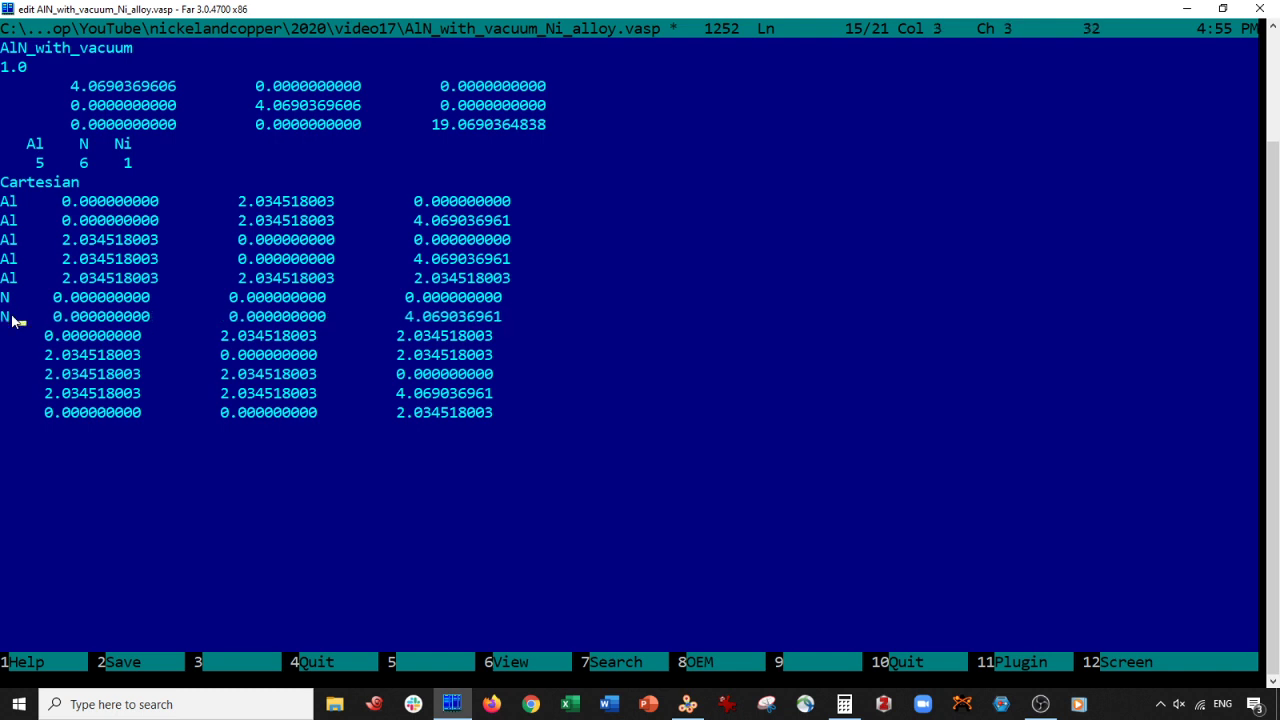
key(Down)
key(Down)
key(Left)
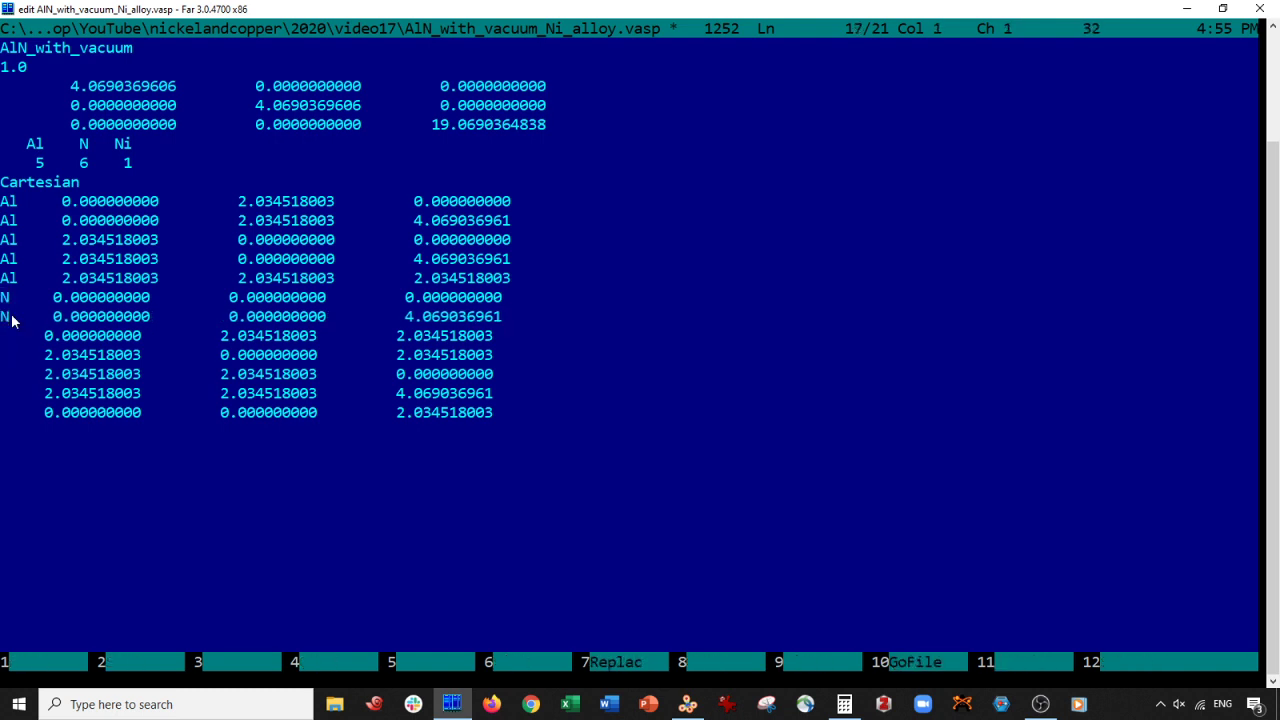
key(ctrl+v)
key(Up)
key(ctrl+v)
key(Down)
key(Down)
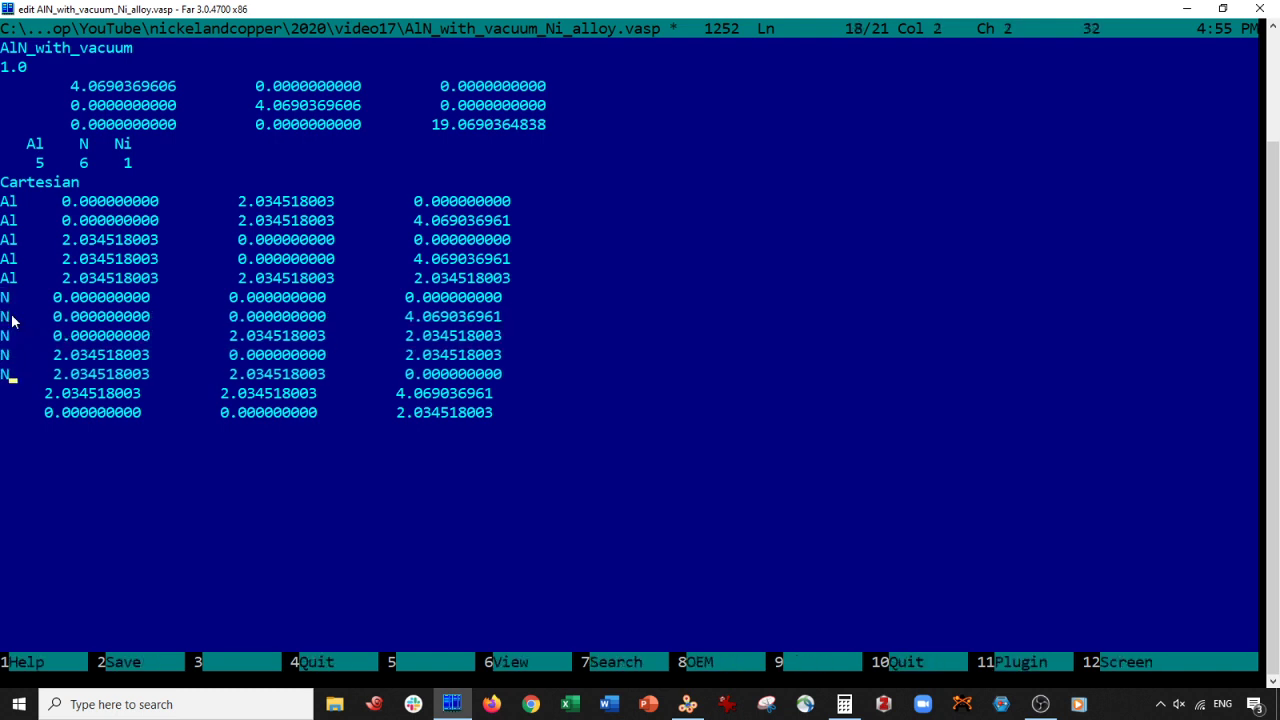
key(Down)
key(ctrl+v)
key(Down)
key(ctrl+v)
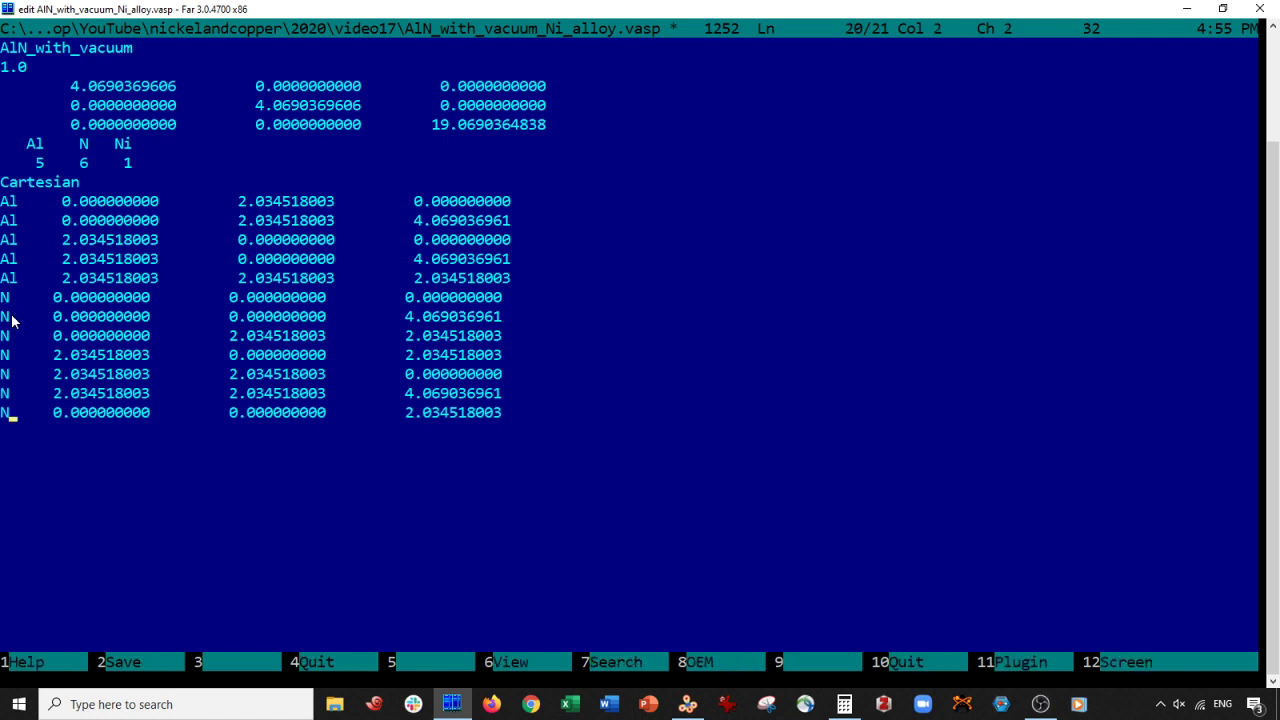
text(i)
Step: Highlight all twelve element-labelled coordinate lines below the Cartesian header
key(shift+Down)
key(shift+Down)
key(shift+Down)
key(shift+Down)
key(shift+Down)
key(shift+Down)
key(shift+Down)
key(shift+Down)
key(shift+Down)
key(shift+Down)
key(shift+Down)
key(shift+Down)
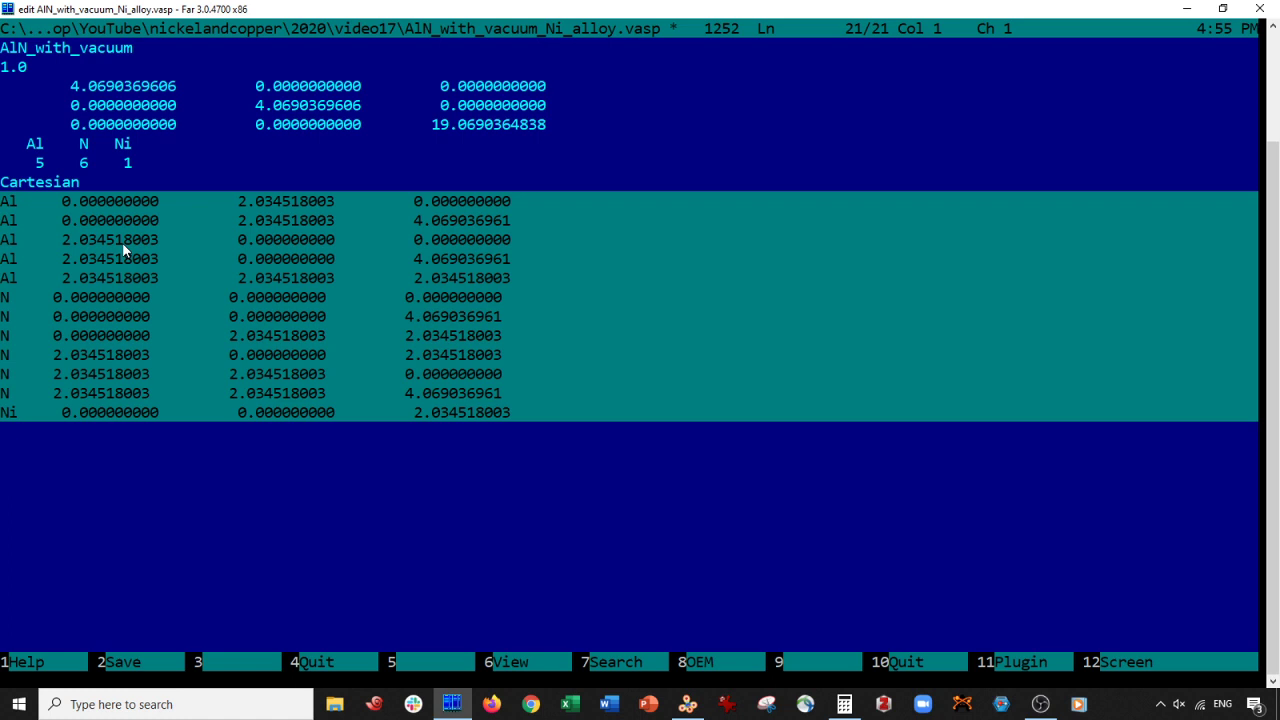
Step: Switch back to VESTA, bring up the AlN_with_vacuum.vasp slab, and examine it from an oblique angle
click(688, 704)
click(450, 74)
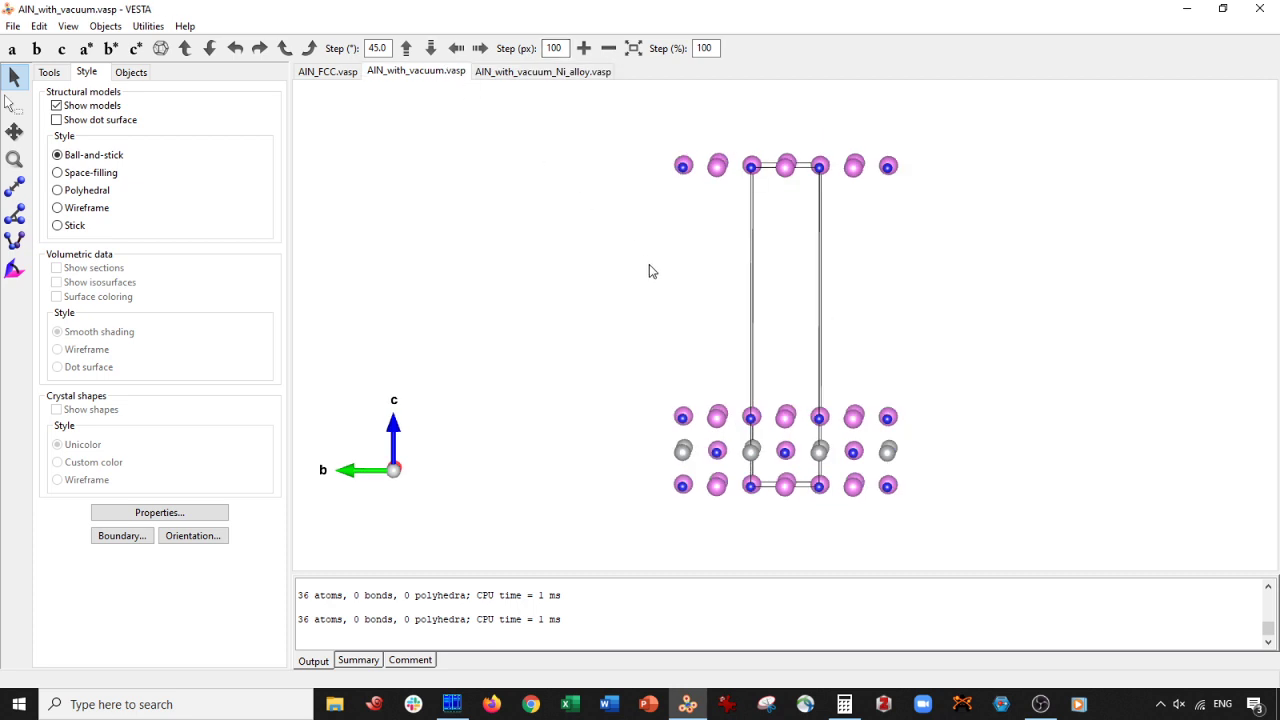
drag(700, 292, 771, 316)
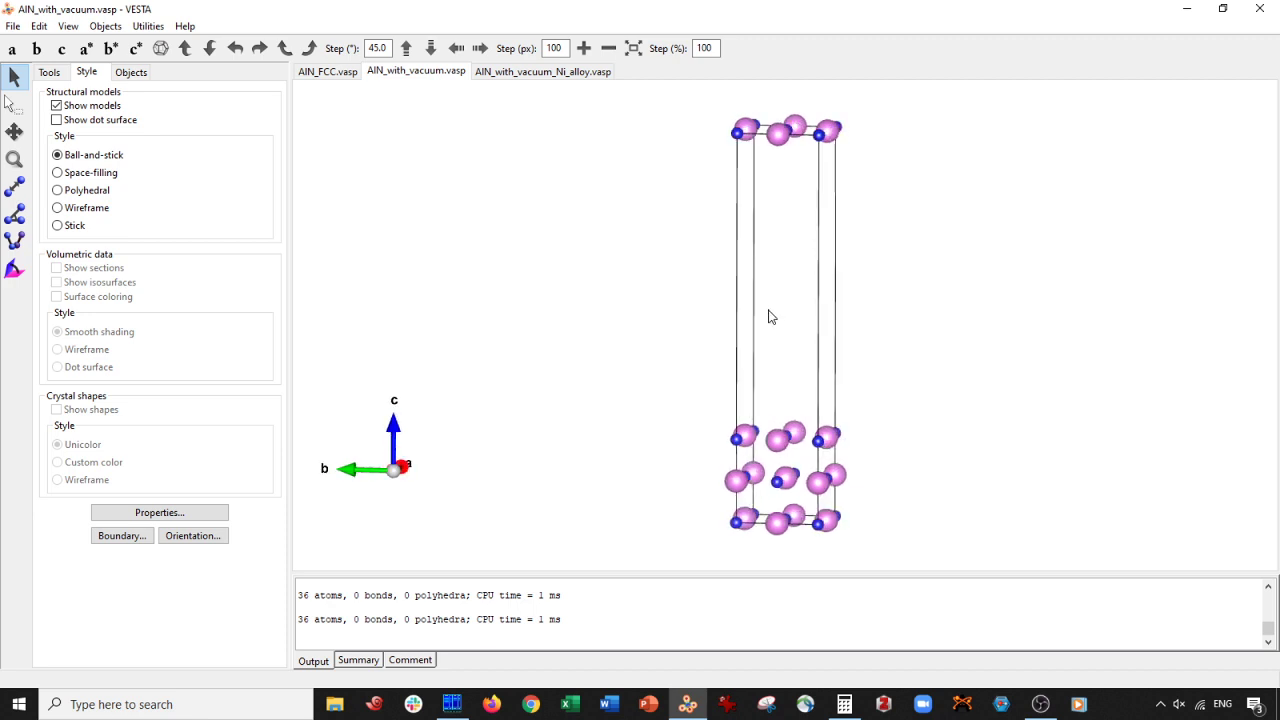